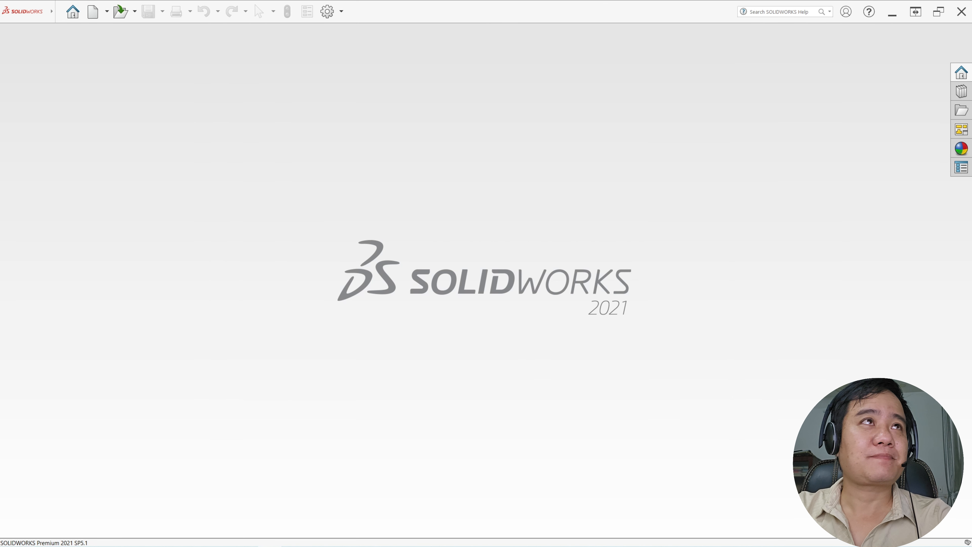
# Create a new part document and start a 3D sketch in it
pyautogui.click(100, 18)
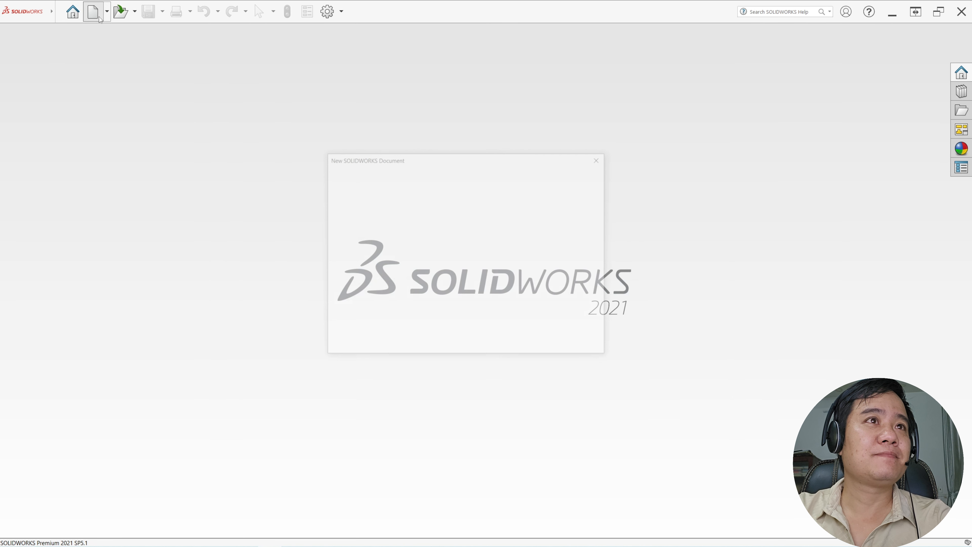
pyautogui.click(372, 230)
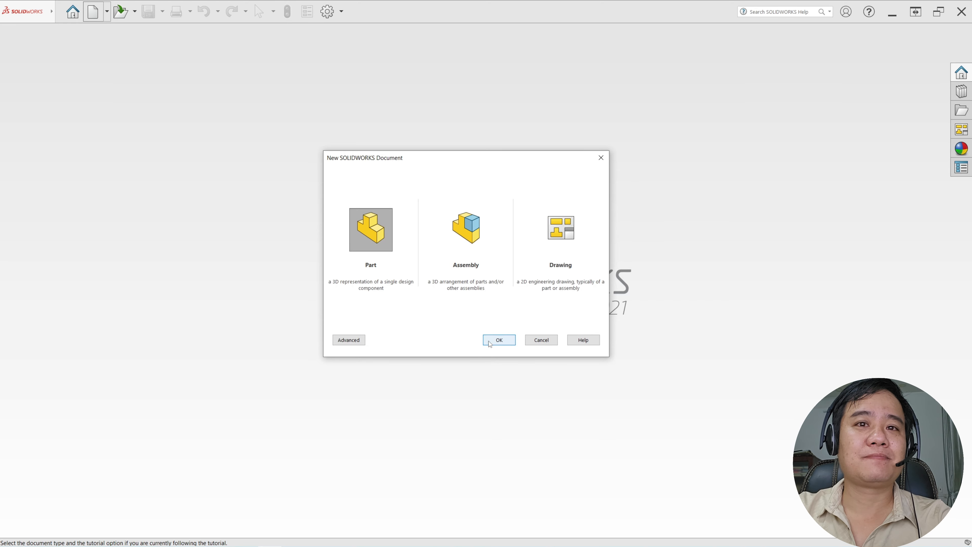
pyautogui.click(495, 340)
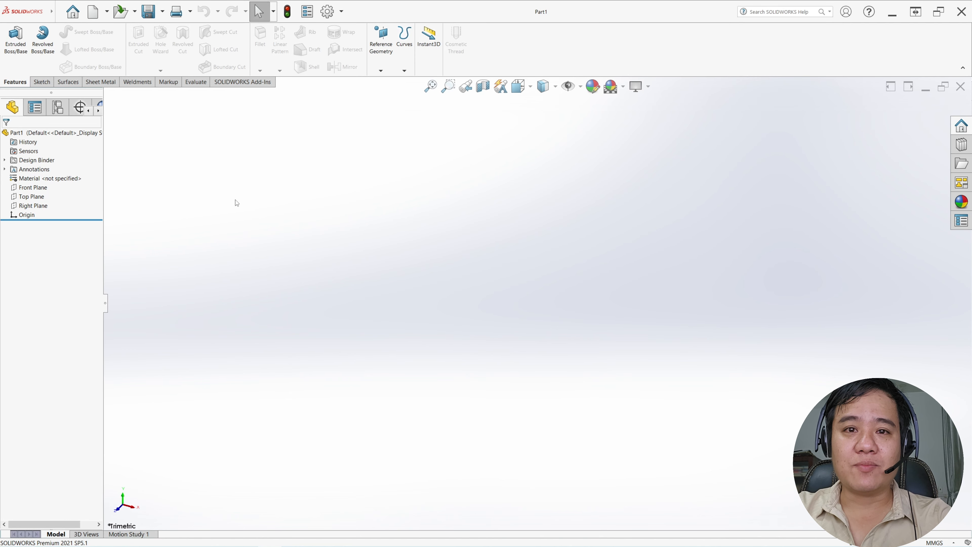
pyautogui.click(40, 83)
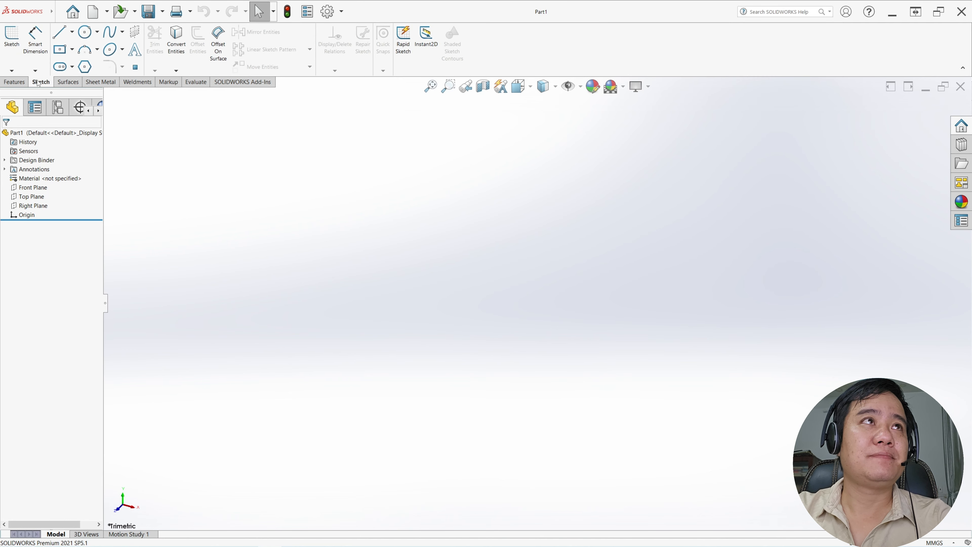
pyautogui.click(11, 70)
pyautogui.click(35, 88)
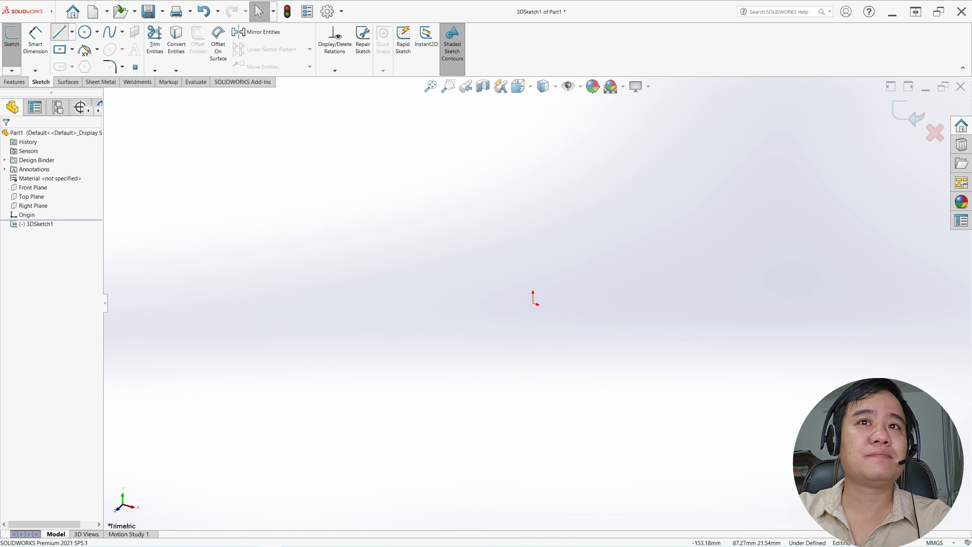
# Sketch a line about 71 mm long from the origin along X, continued by a roughly vertical line about 43 mm long downward
pyautogui.click(60, 32)
pyautogui.click(536, 304)
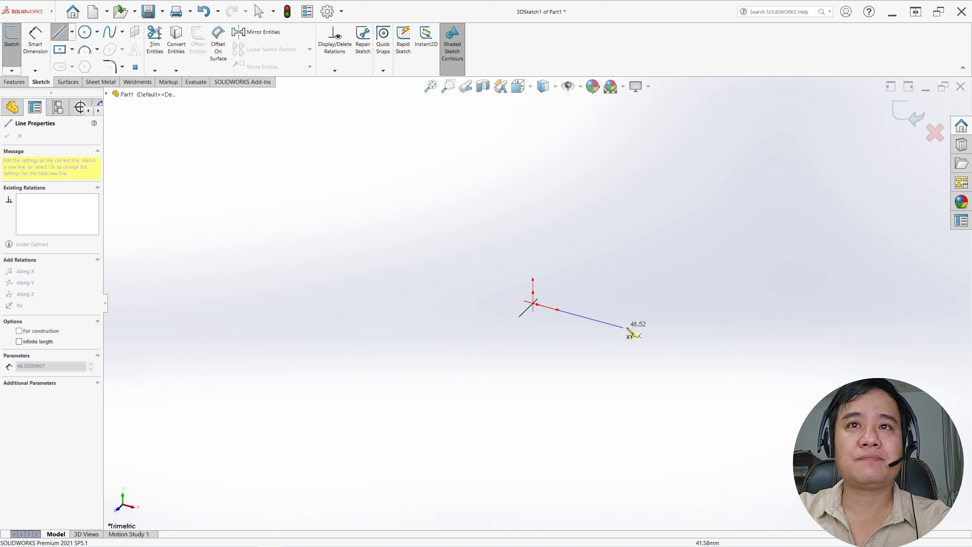
pyautogui.click(665, 339)
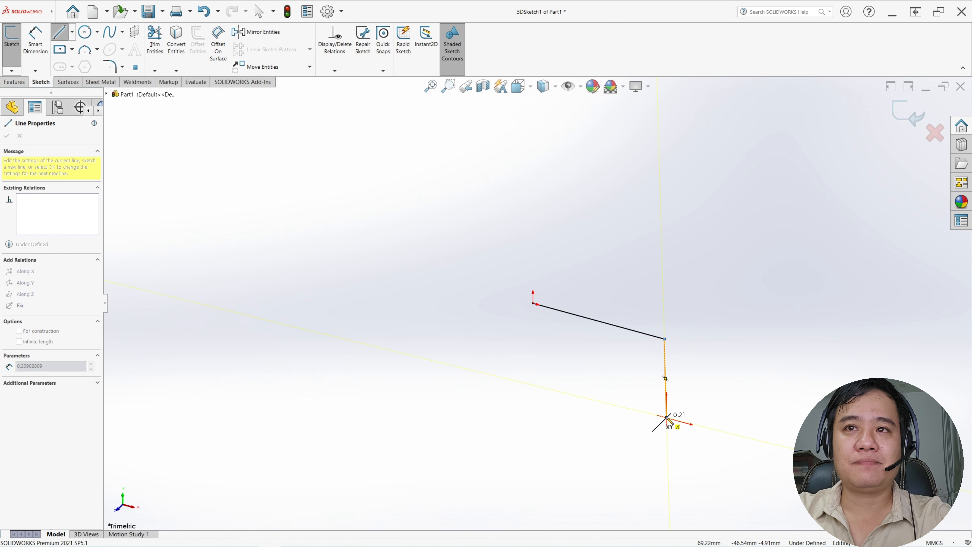
pyautogui.click(667, 418)
pyautogui.press('Escape')
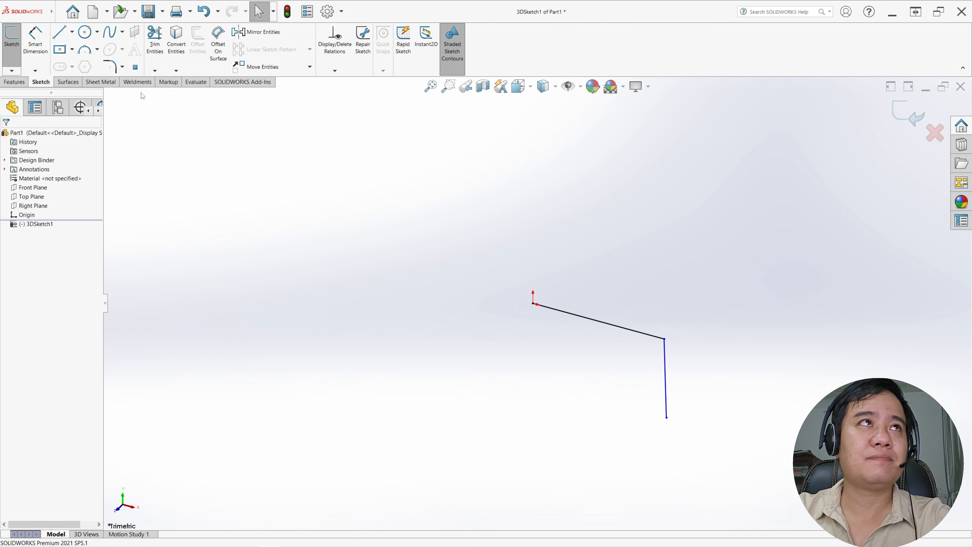
# Sketch a separate line from the origin backward along Z, and constrain the downward line along Y
pyautogui.click(62, 33)
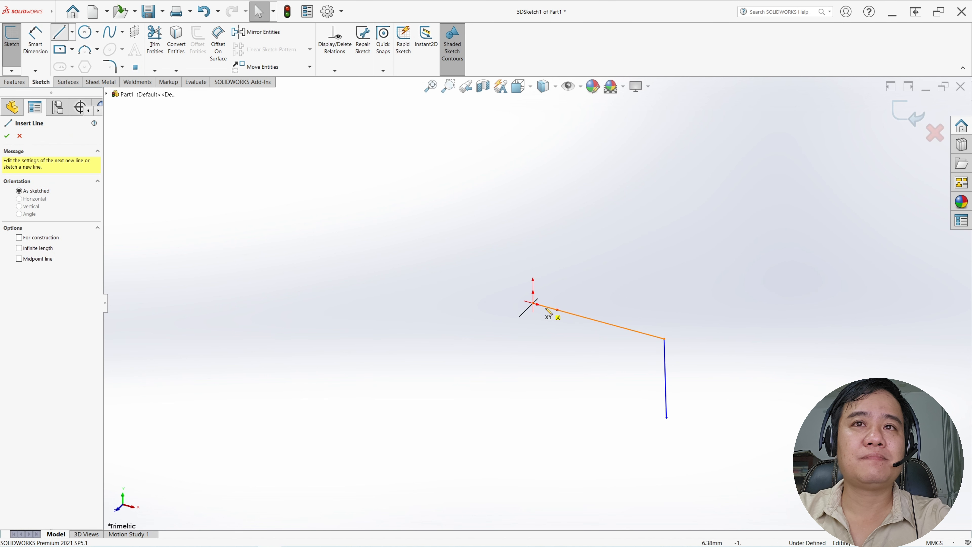
pyautogui.click(533, 303)
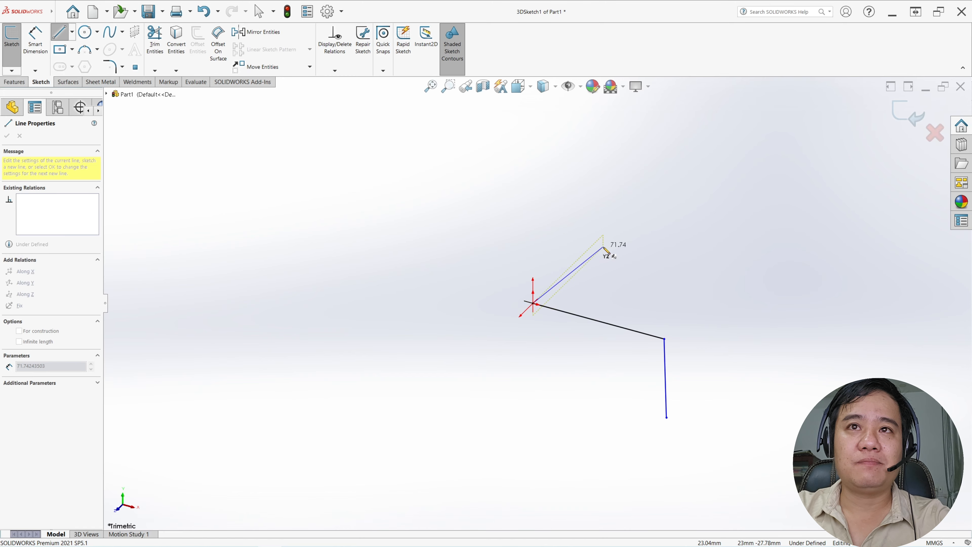
pyautogui.click(597, 241)
pyautogui.press('Escape')
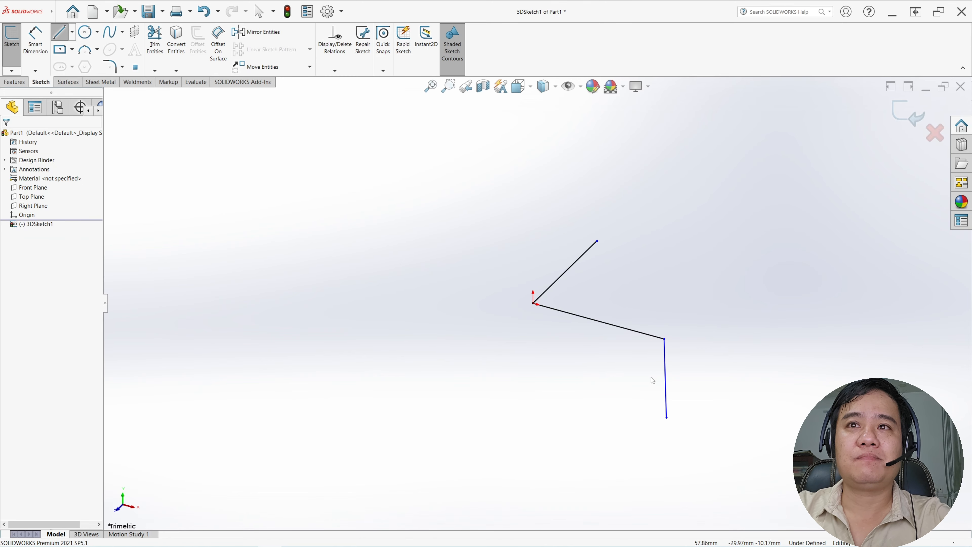
pyautogui.click(666, 387)
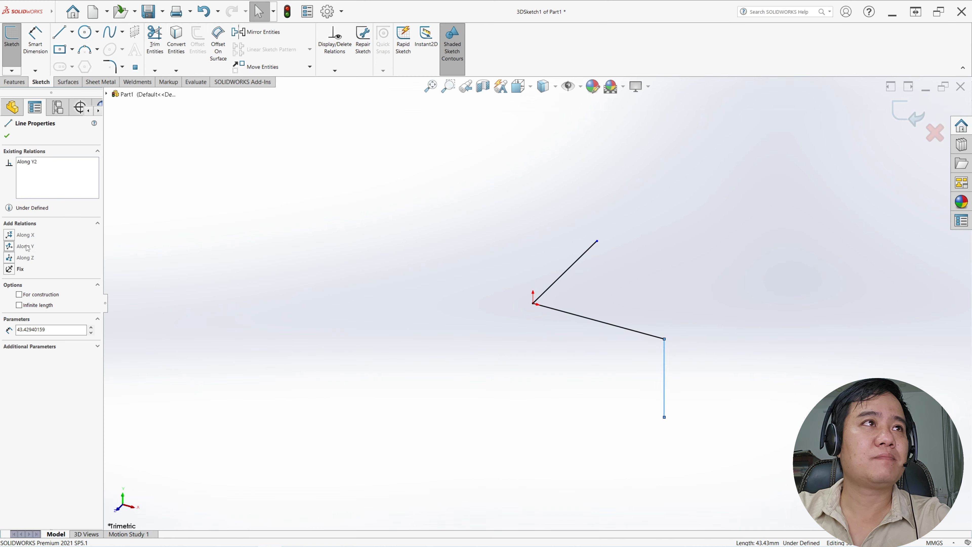
pyautogui.click(7, 137)
# Dimension the line along X at 300 mm
pyautogui.click(35, 38)
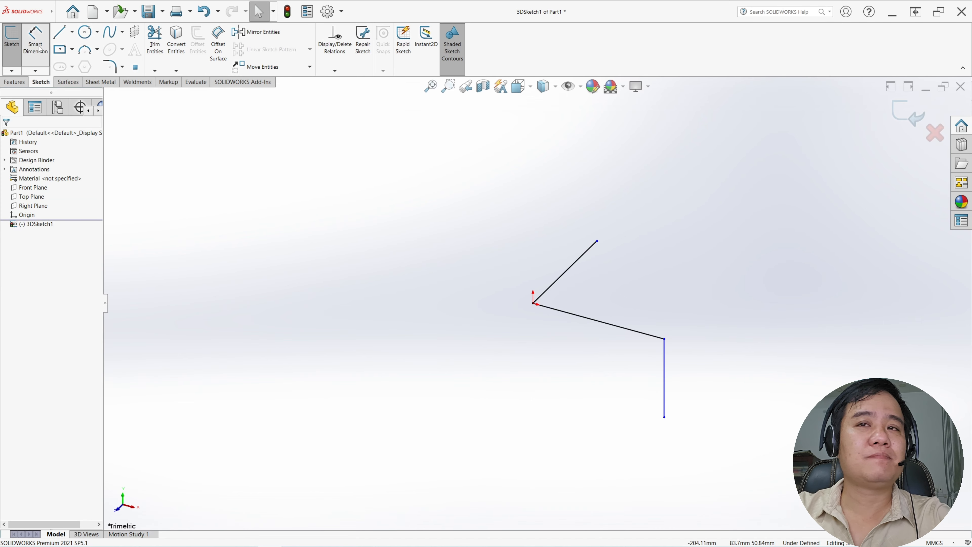
pyautogui.click(590, 323)
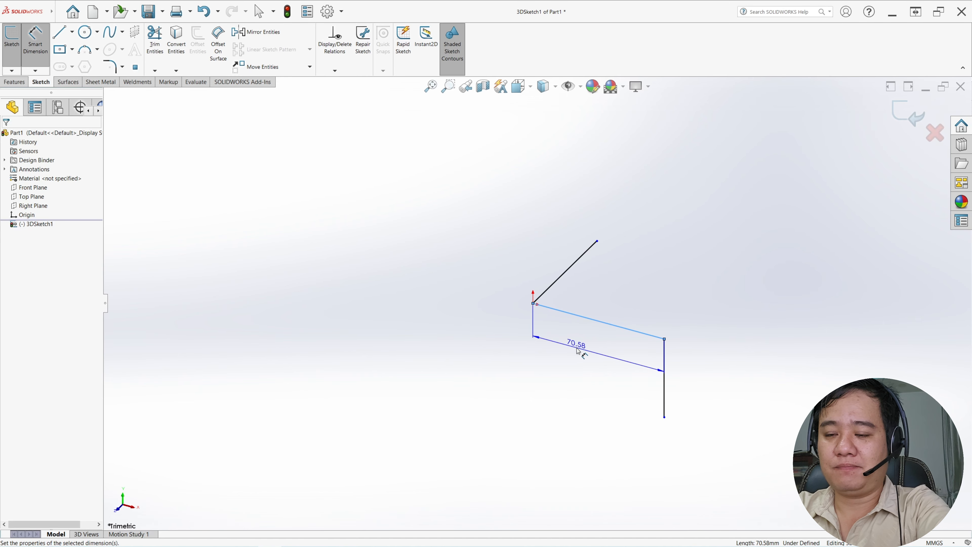
pyautogui.click(578, 349)
pyautogui.write('2')
pyautogui.write('00')
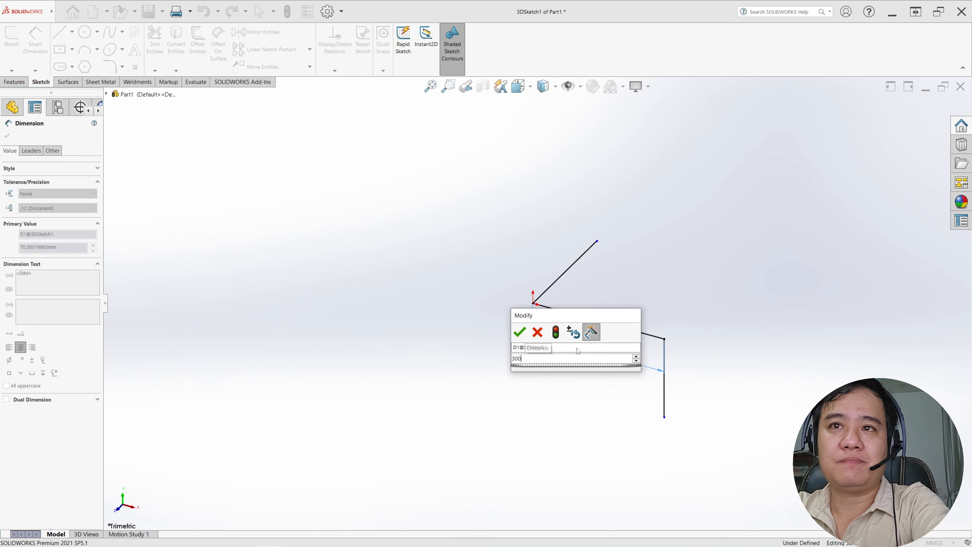
pyautogui.press('Return')
# Dimension the vertical line at 200 mm
pyautogui.click(671, 385)
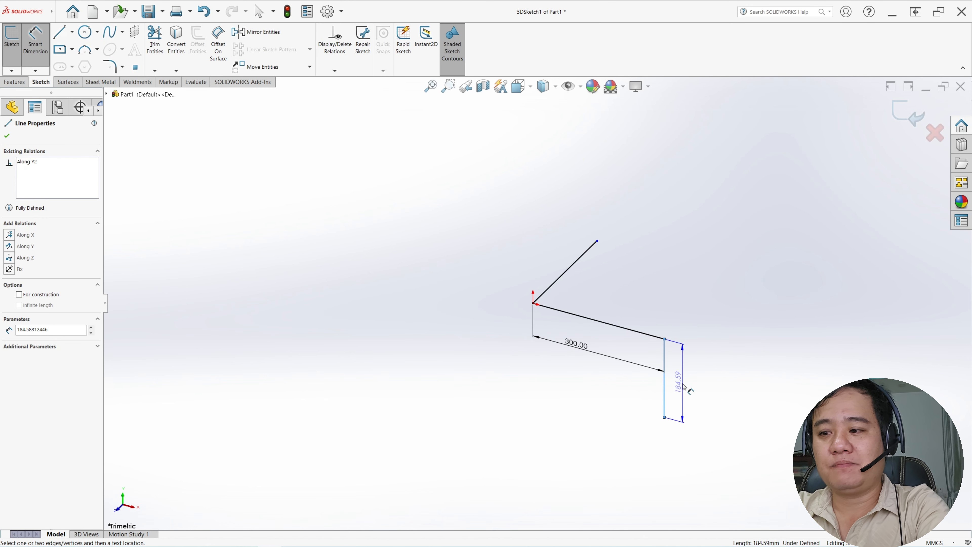
pyautogui.click(682, 384)
pyautogui.write('200')
pyautogui.press('Return')
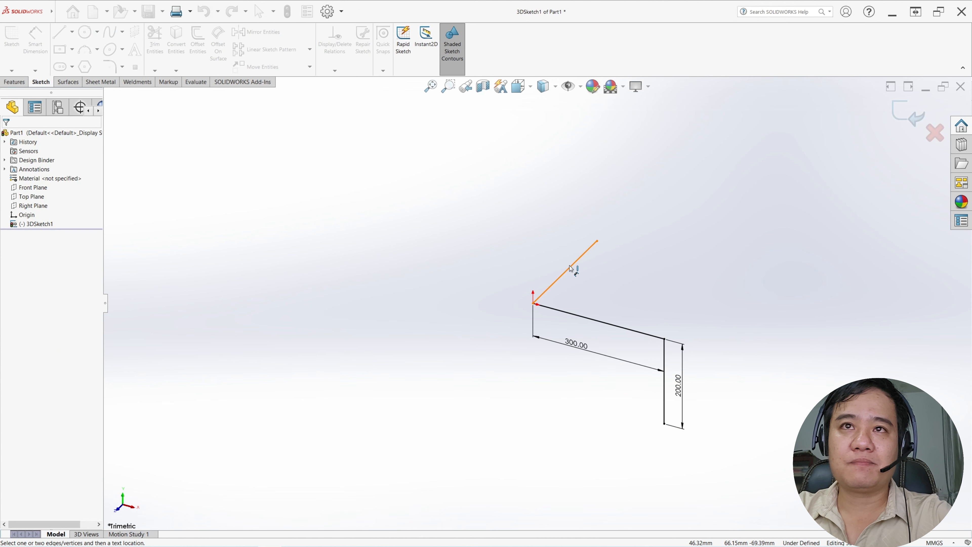
# Dimension the line along Z at 200 mm and exit the 3D sketch
pyautogui.click(571, 267)
pyautogui.click(545, 269)
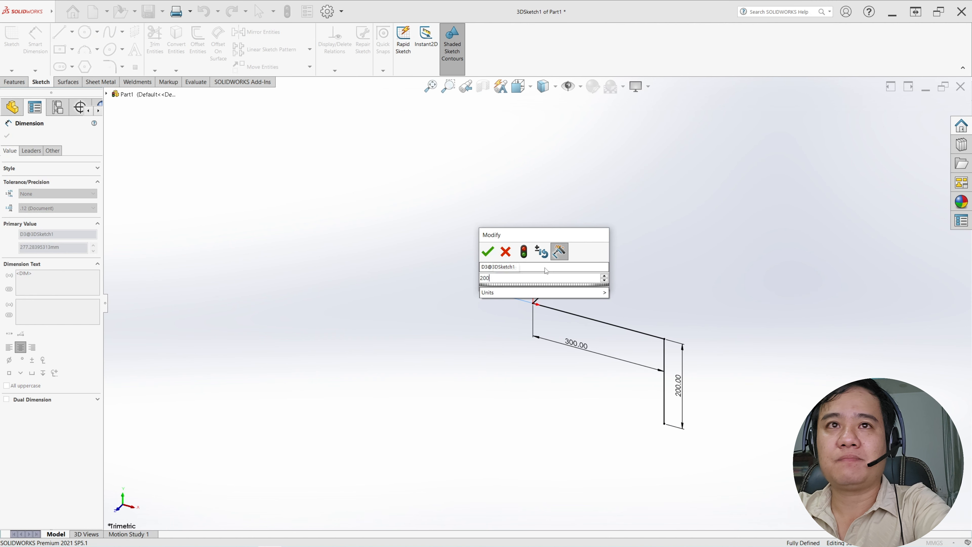
pyautogui.write('200')
pyautogui.press('Return')
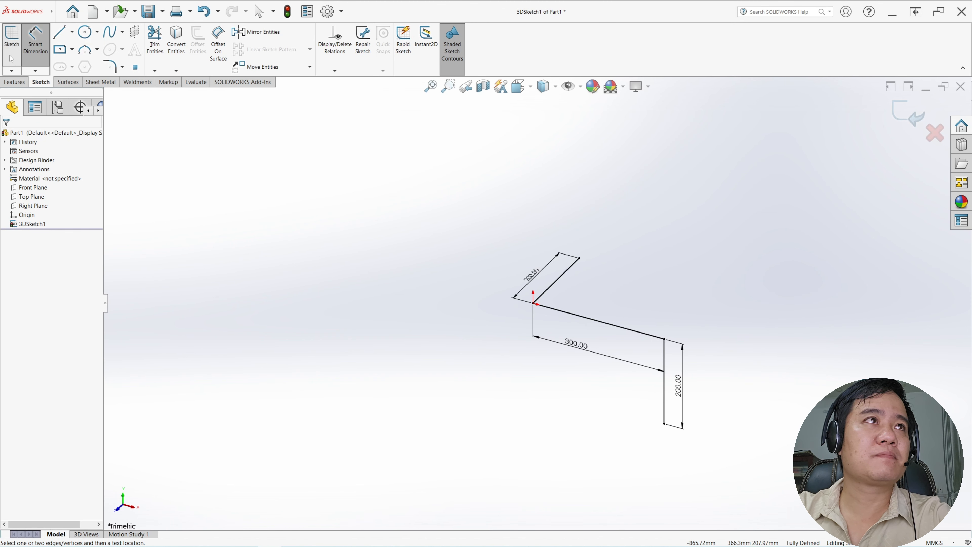
pyautogui.click(11, 70)
pyautogui.click(18, 82)
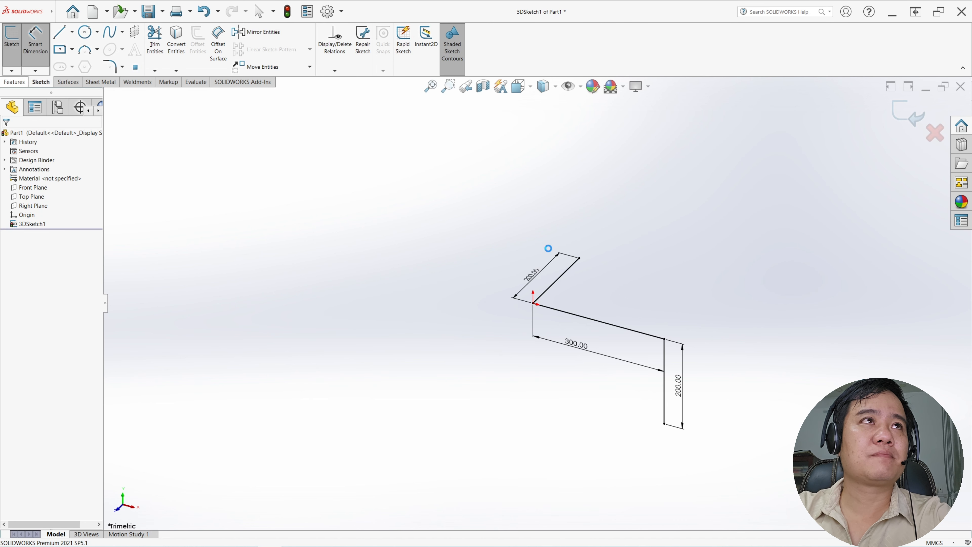
# Start a weldment structural member with the iso standard, rectangular tube type and 50 x 30 x 2.6 size
pyautogui.scroll(-2, 647, 345)
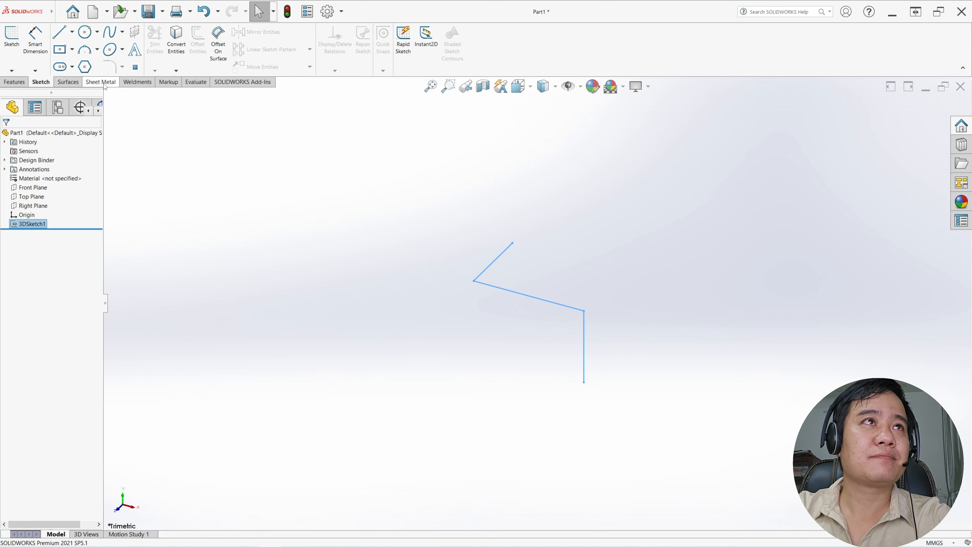
pyautogui.click(130, 82)
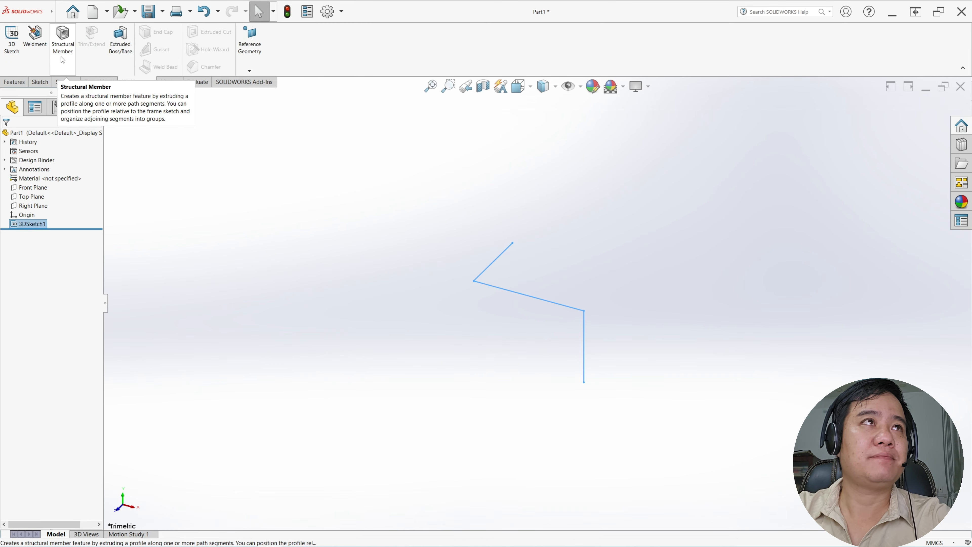
pyautogui.click(59, 49)
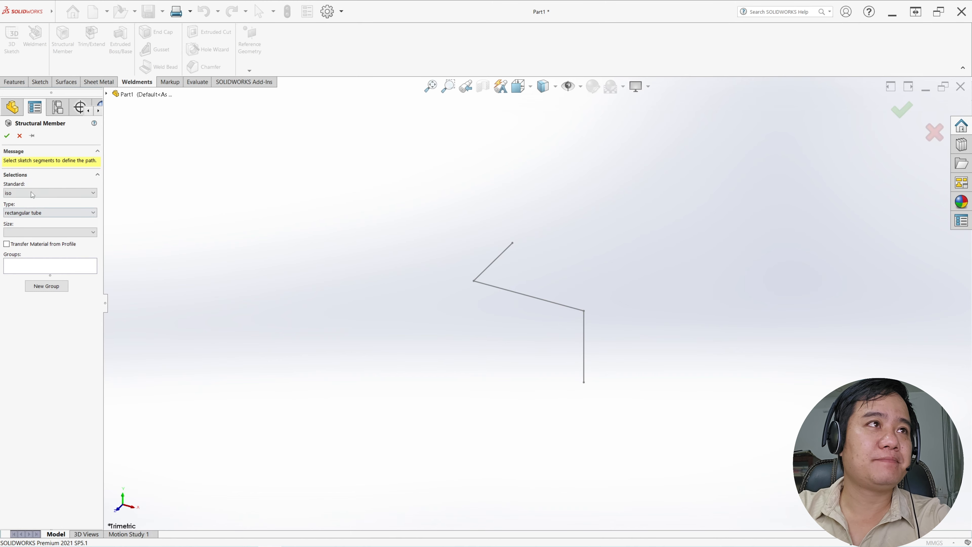
pyautogui.click(33, 194)
pyautogui.click(24, 253)
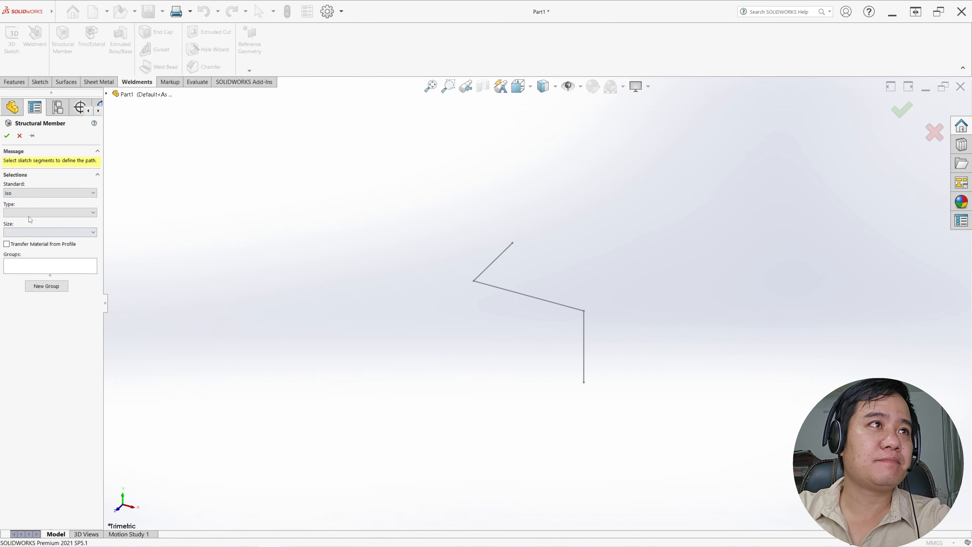
pyautogui.click(34, 212)
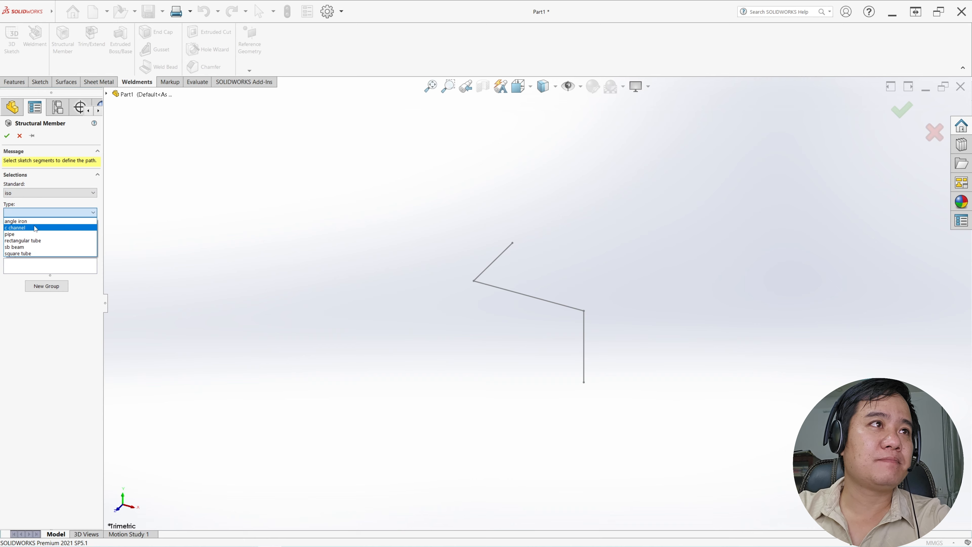
pyautogui.click(48, 242)
pyautogui.click(50, 232)
pyautogui.click(52, 262)
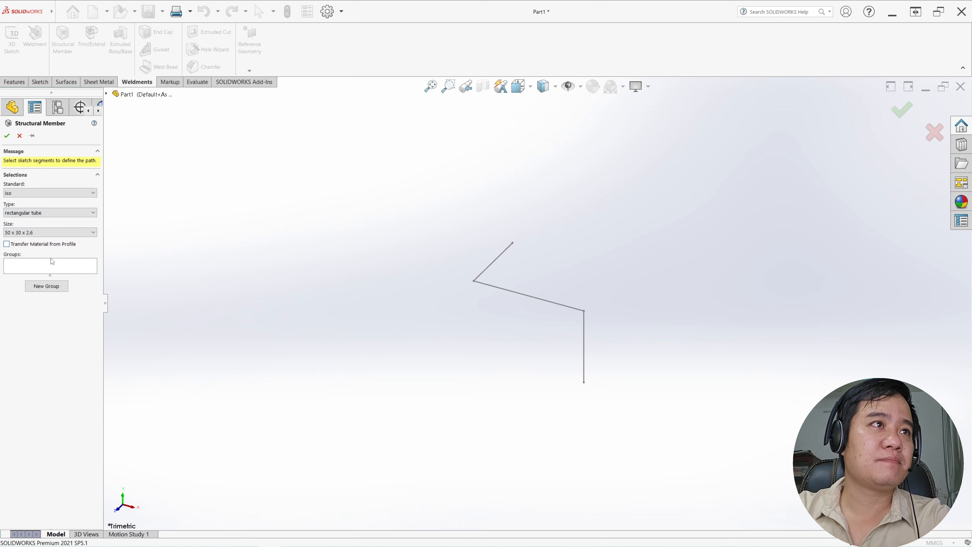
# Assign the three connected sketch lines to one path group with a 0.5 mm gap between connected segments
pyautogui.click(53, 268)
pyautogui.click(489, 268)
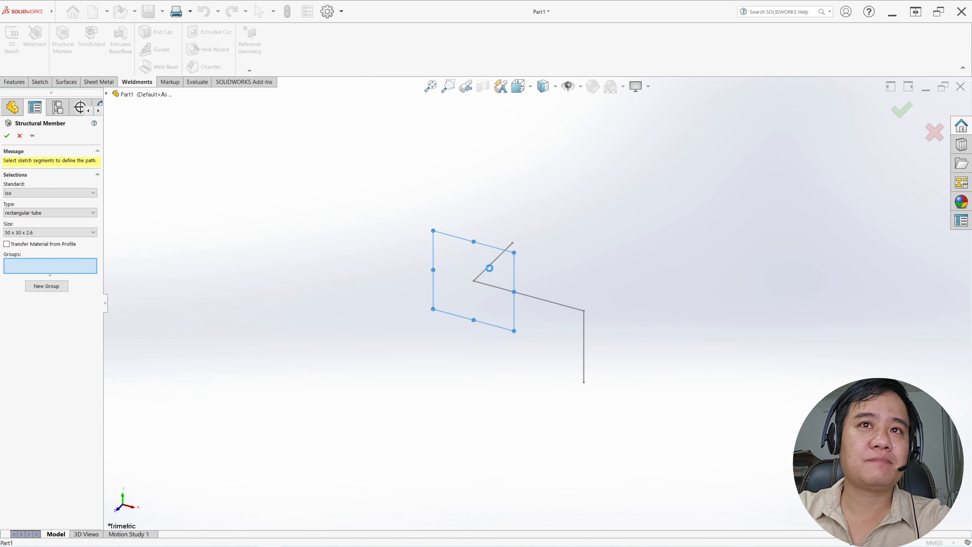
pyautogui.click(528, 302)
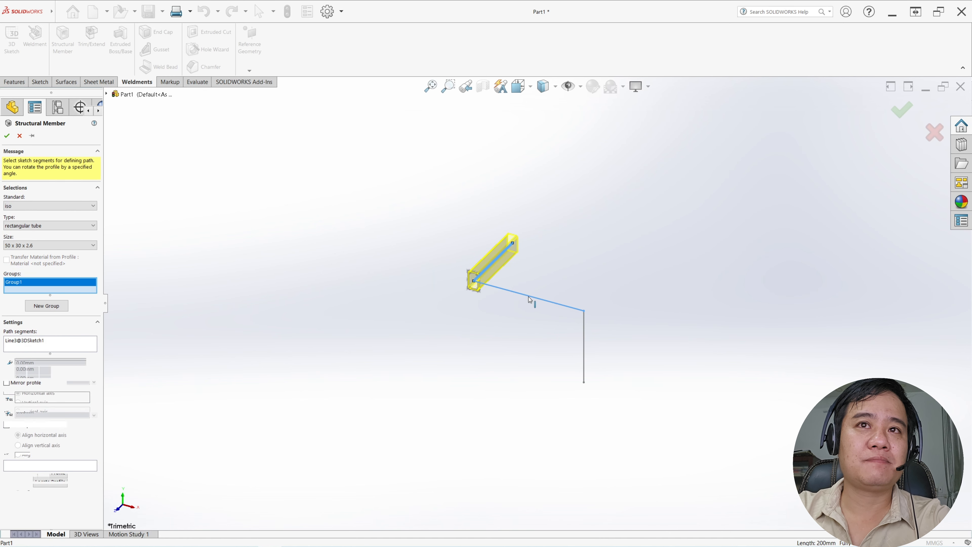
pyautogui.click(585, 336)
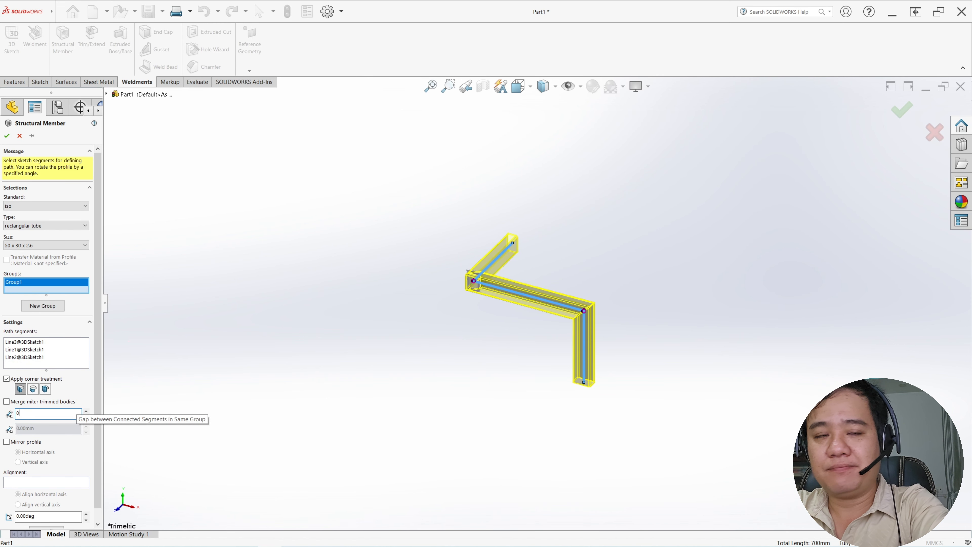
# Locate the tube profile by its upper-left outer corner point on the path, and create the structural member
pyautogui.moveTo(99, 402); pyautogui.dragTo(102, 442)
pyautogui.click(46, 519)
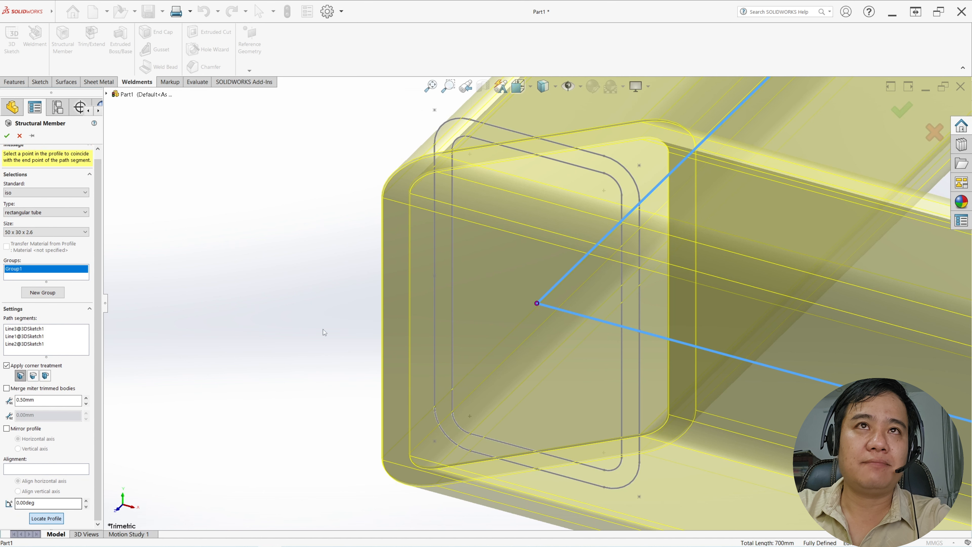
pyautogui.click(435, 112)
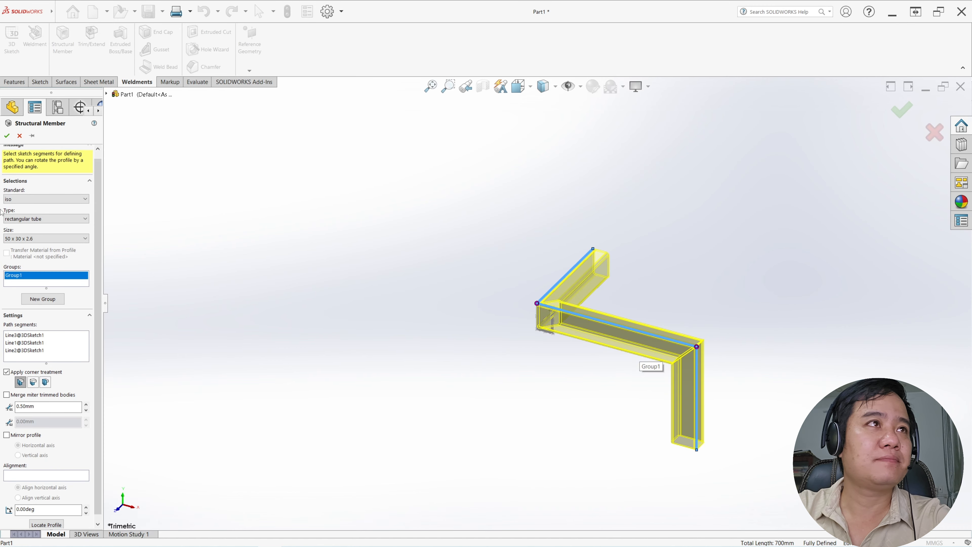
pyautogui.click(8, 135)
# Open the profile sketch of the rectangular tube feature for editing
pyautogui.moveTo(553, 369); pyautogui.dragTo(710, 310, button='middle')
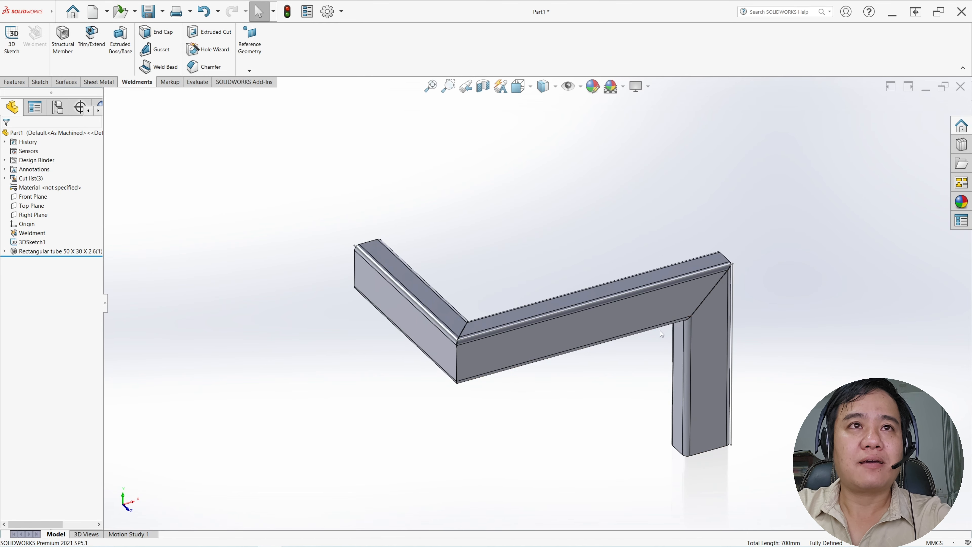
pyautogui.click(5, 252)
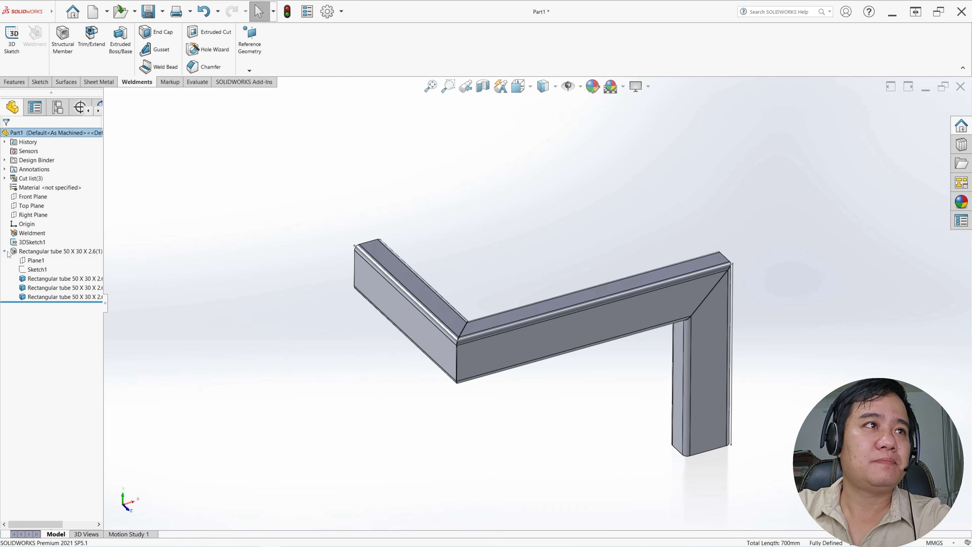
pyautogui.click(32, 270)
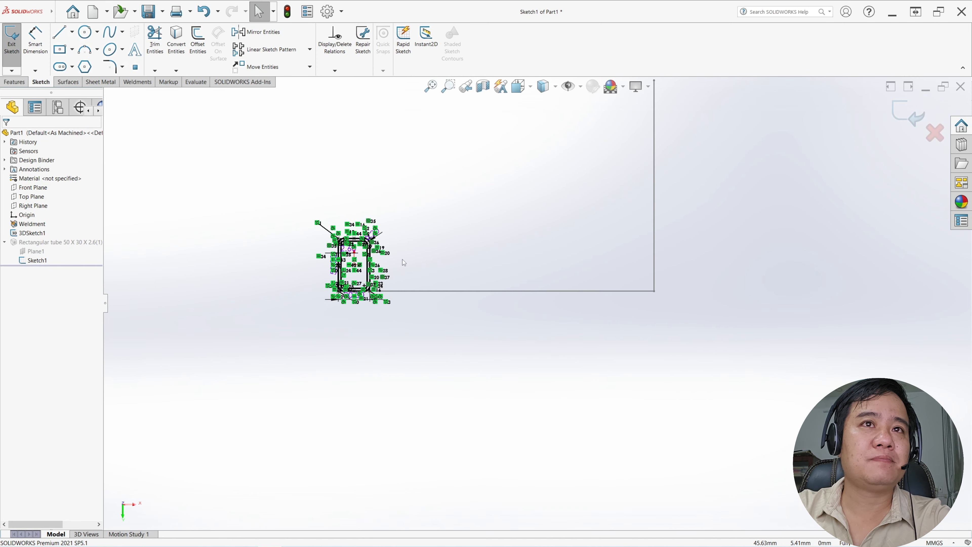
pyautogui.scroll(-5, 363, 260)
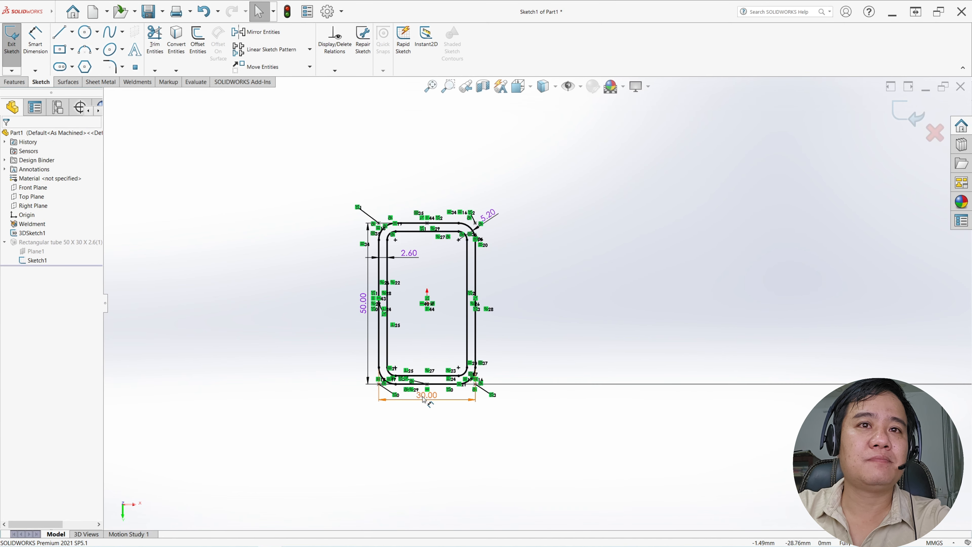
# Move the tube profile's width and height dimensions farther from the outline, and set the profile height to 60 mm
pyautogui.moveTo(423, 399); pyautogui.dragTo(424, 412)
pyautogui.moveTo(363, 304); pyautogui.dragTo(349, 312)
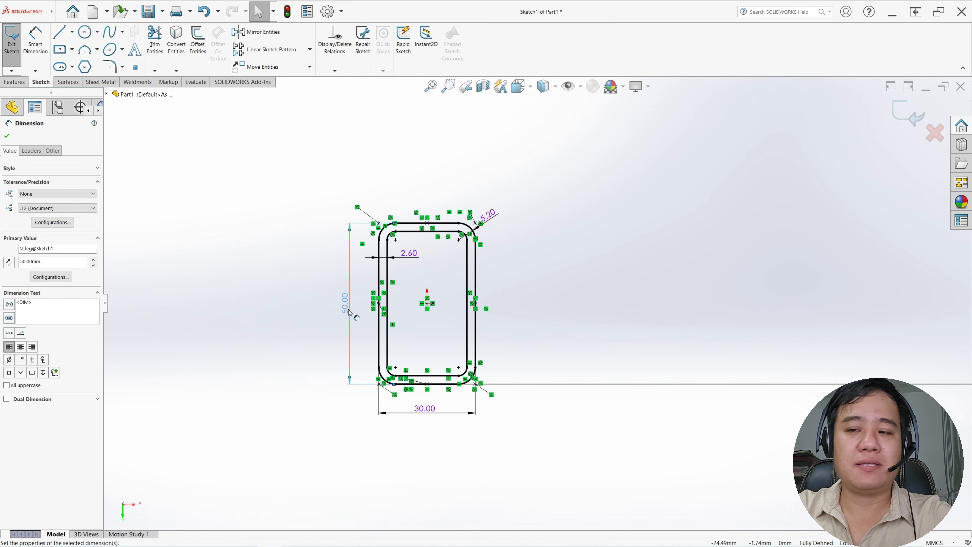
pyautogui.doubleClick(349, 313)
pyautogui.write('60')
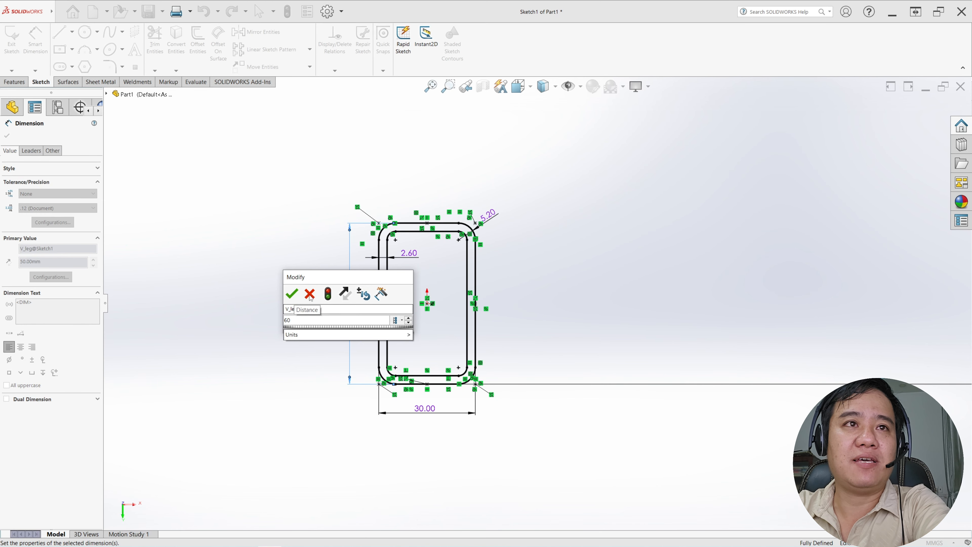
pyautogui.click(292, 294)
# Set the tube profile's wall thickness to 1.5 mm
pyautogui.doubleClick(409, 256)
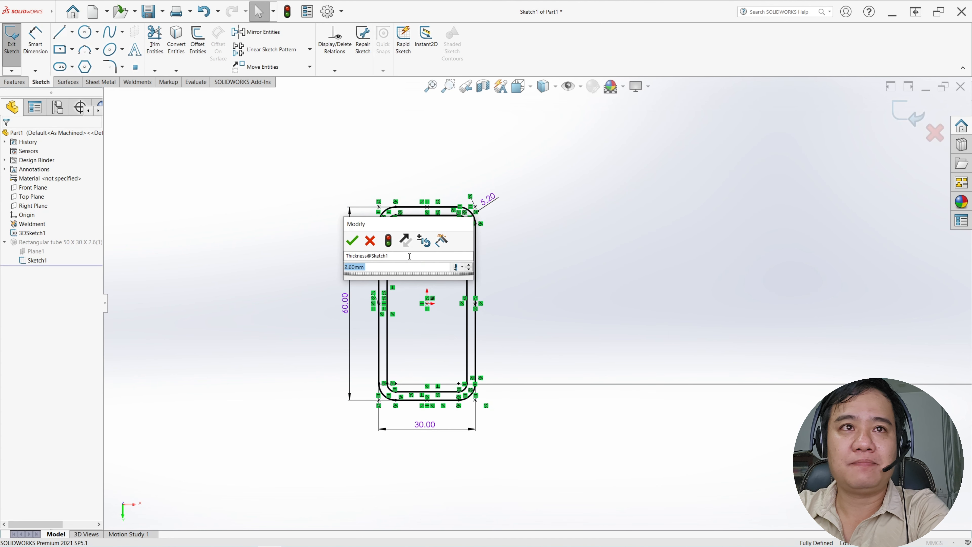
pyautogui.write('1.5')
pyautogui.press('Return')
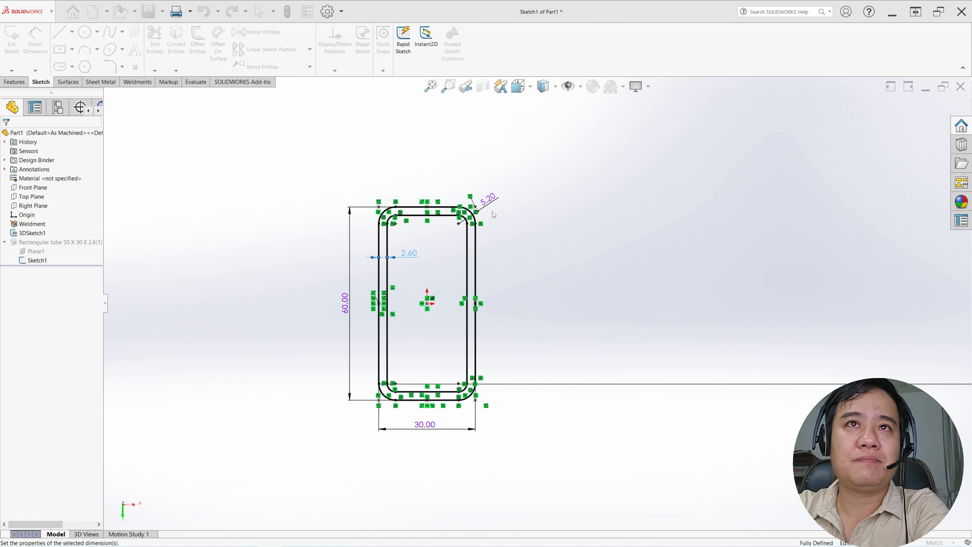
# Set the tube profile's outer corner radius to 3 mm and exit the sketch to rebuild the tubes
pyautogui.doubleClick(489, 199)
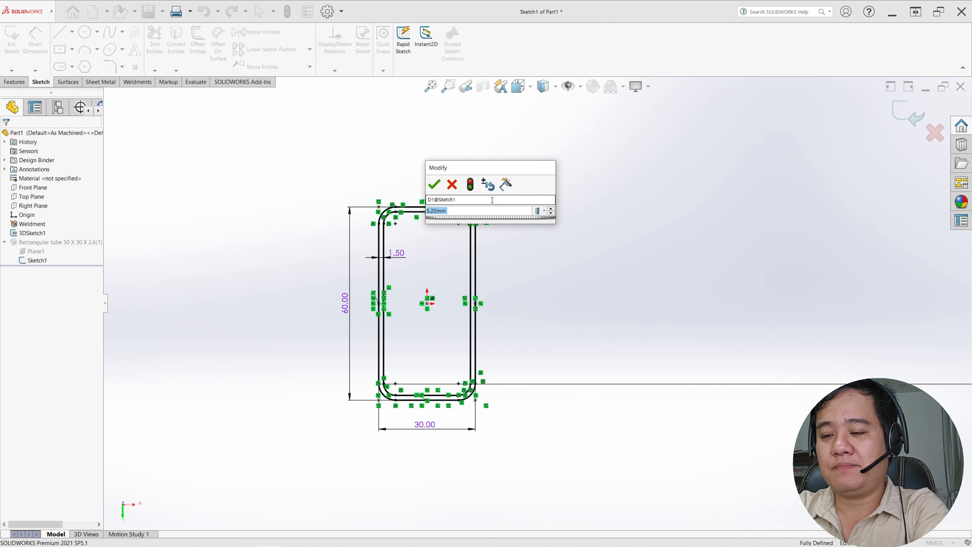
pyautogui.write('3')
pyautogui.press('Return')
pyautogui.press('Escape')
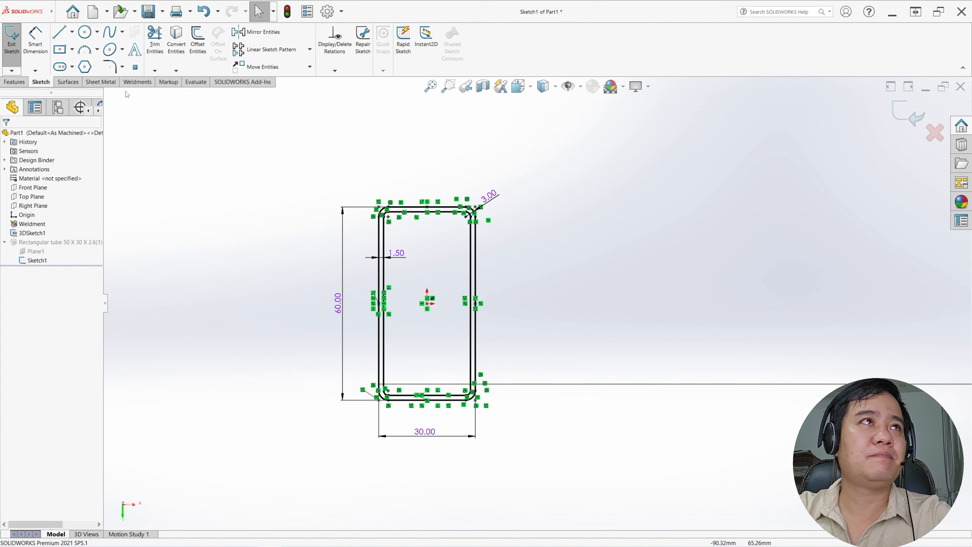
pyautogui.click(12, 44)
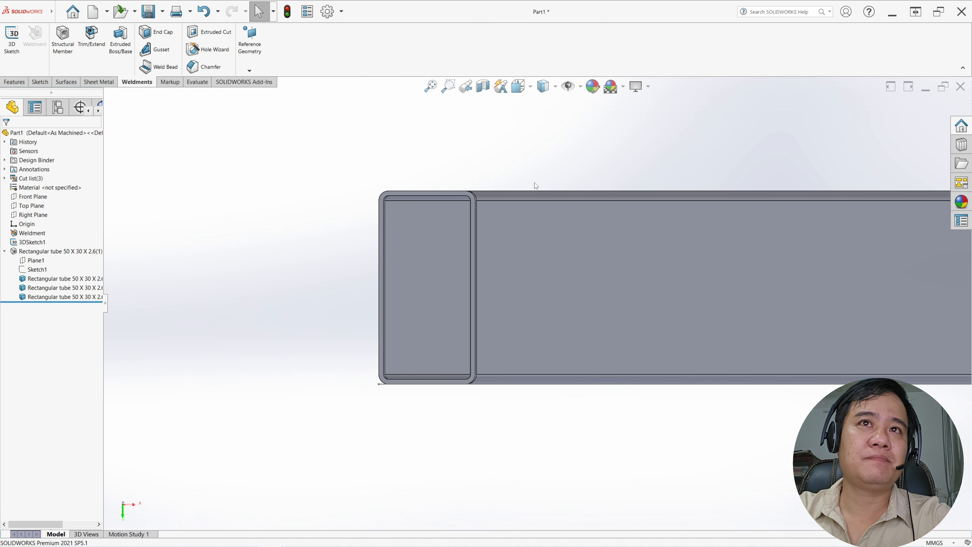
pyautogui.moveTo(574, 231); pyautogui.dragTo(622, 339, button='middle')
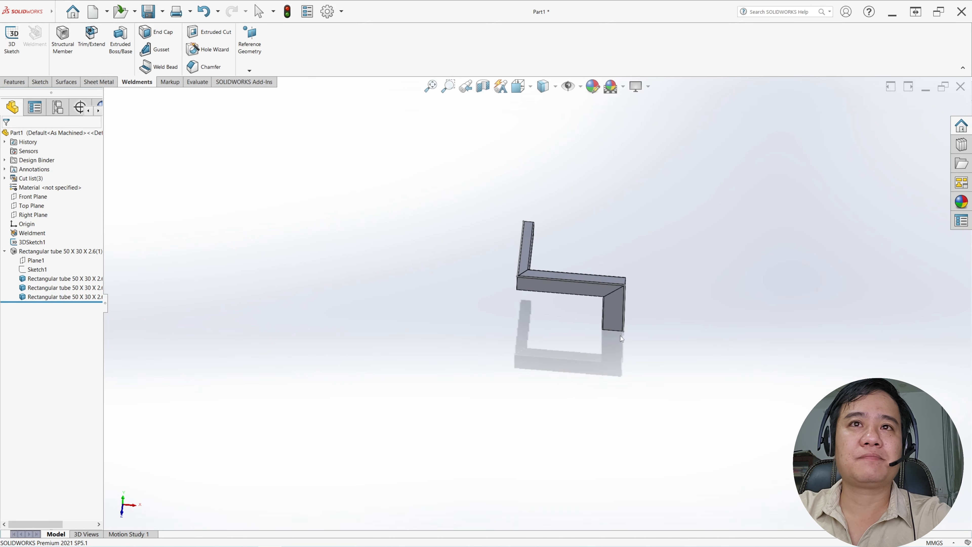
# Hide the 3D path sketch of the tube frame
pyautogui.click(34, 242)
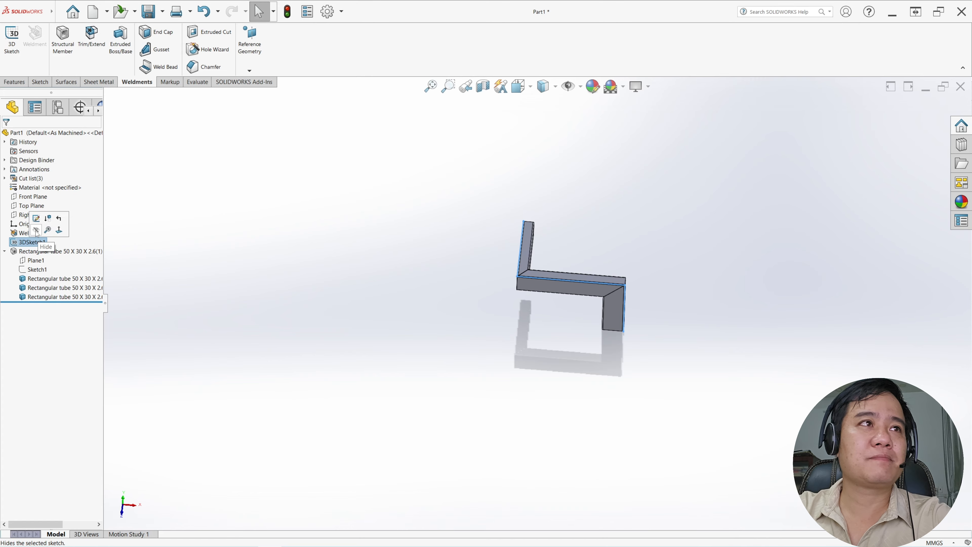
pyautogui.click(36, 231)
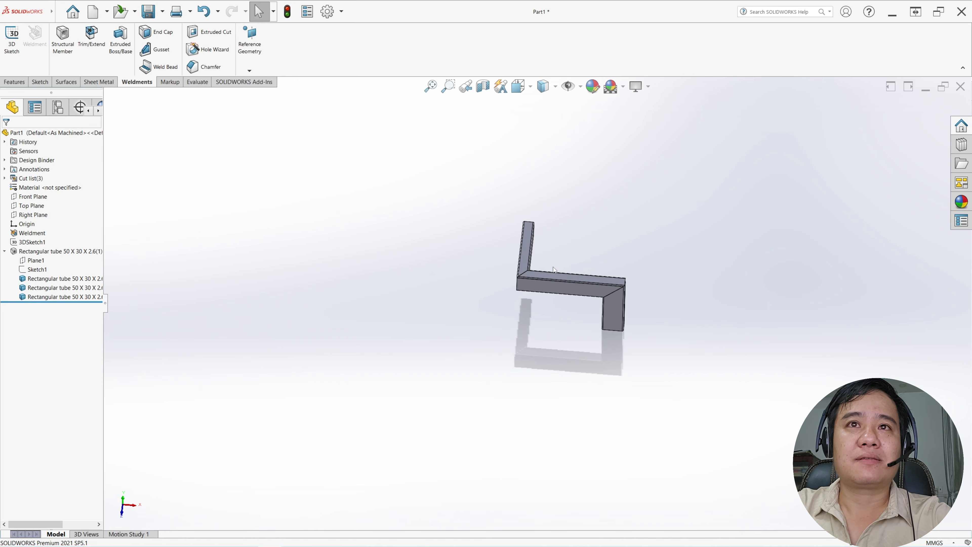
pyautogui.moveTo(553, 267); pyautogui.dragTo(557, 284, button='middle')
pyautogui.scroll(-3, 551, 285)
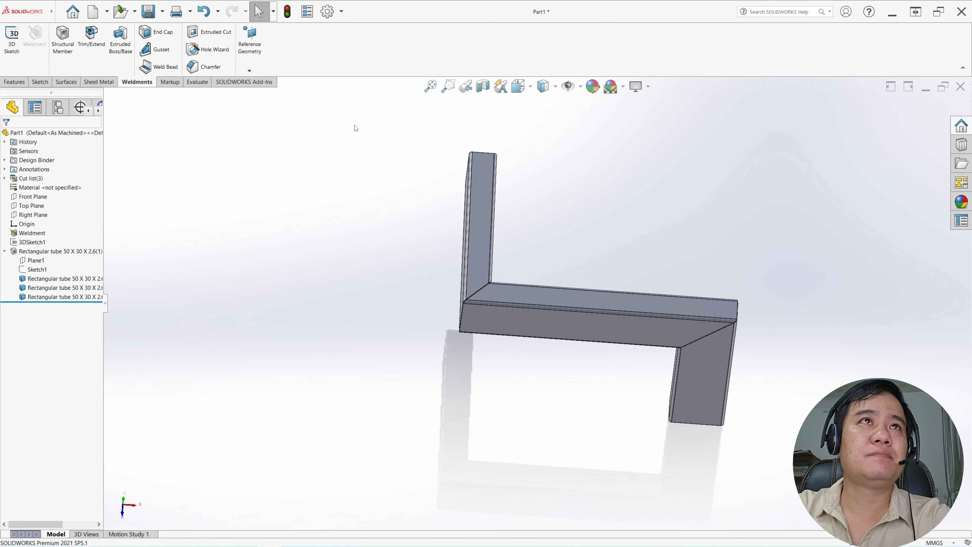
# Start a reference plane parallel to the upper face of the tube that runs back from the first mitred corner
pyautogui.click(256, 73)
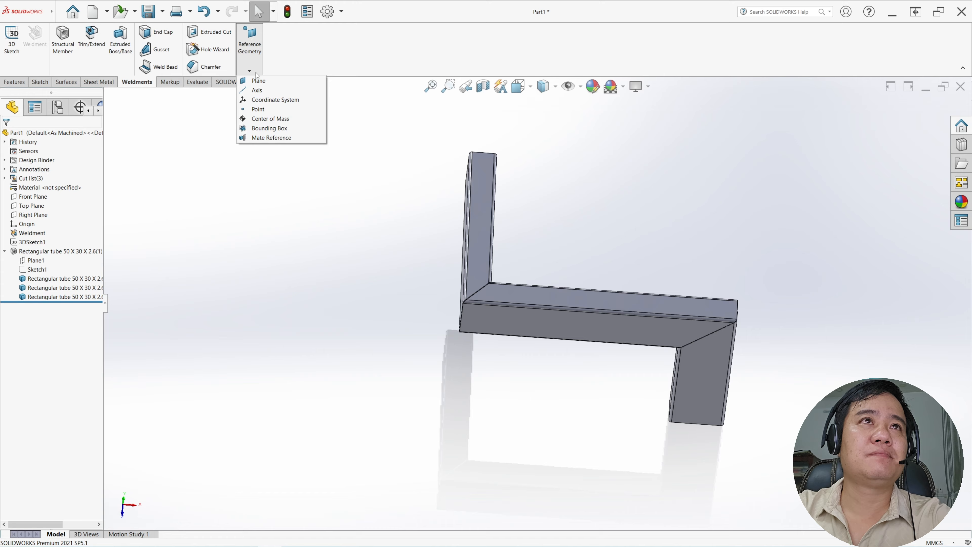
pyautogui.click(268, 83)
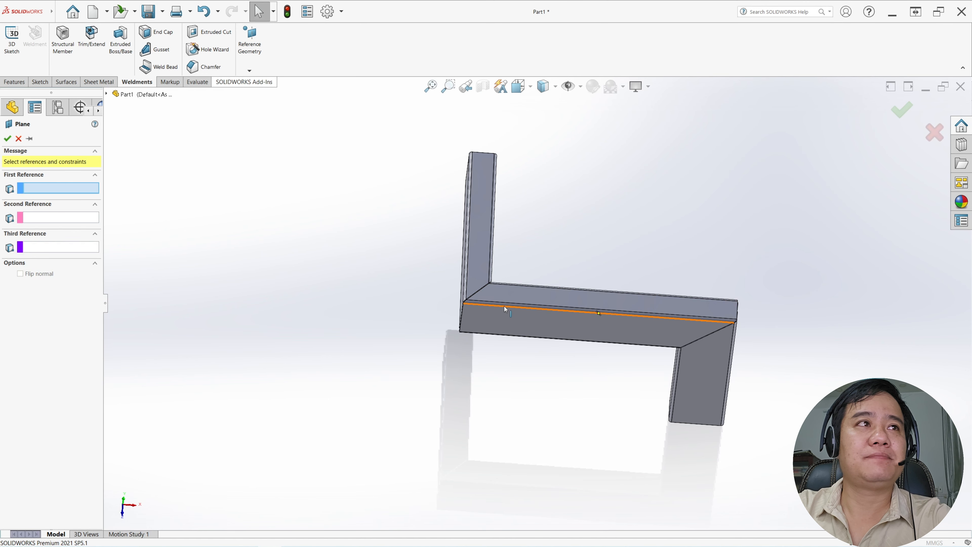
pyautogui.click(479, 281)
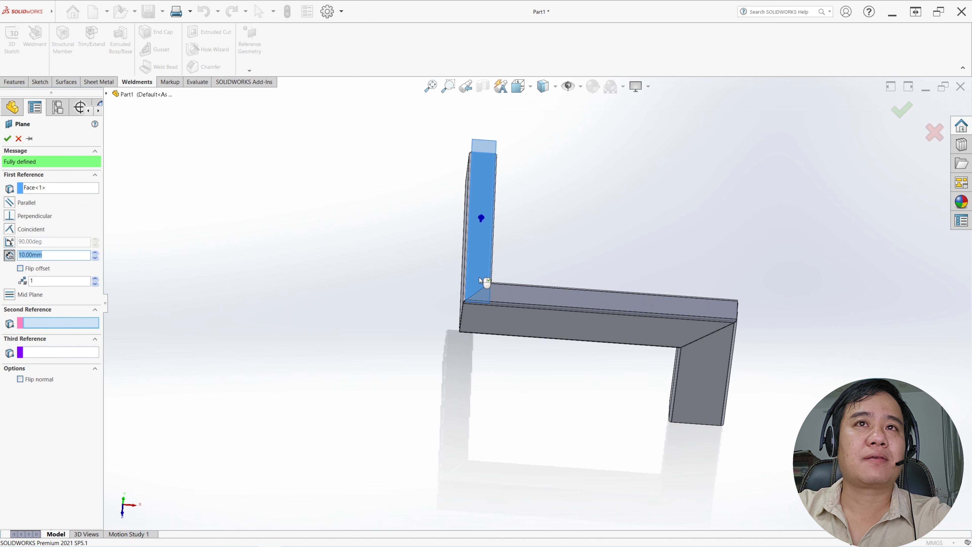
pyautogui.scroll(-3, 486, 284)
pyautogui.moveTo(486, 284); pyautogui.dragTo(497, 254, button='middle')
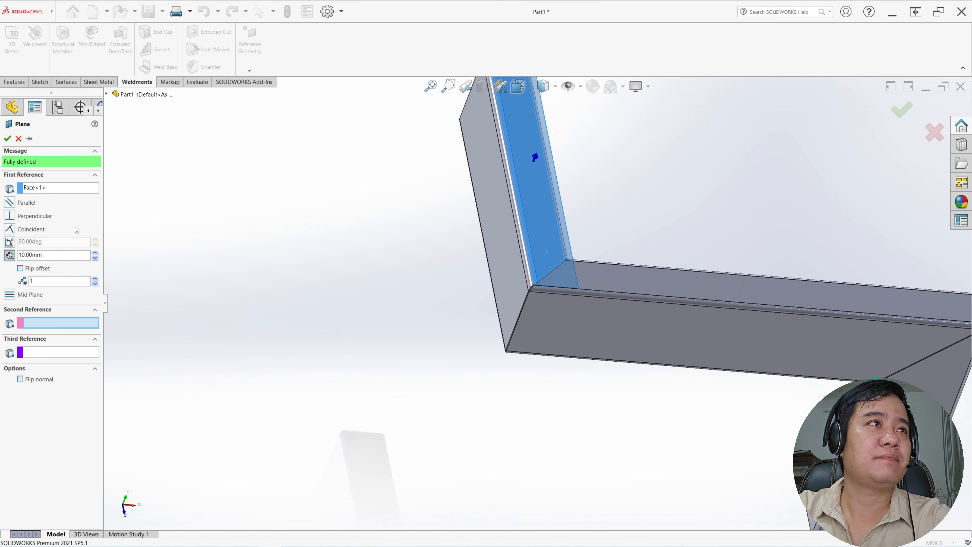
pyautogui.click(13, 206)
# Make the plane coincident with the mitre seam vertex at the outer end of the tube's rounded edge, and create the plane
pyautogui.scroll(-5, 538, 274)
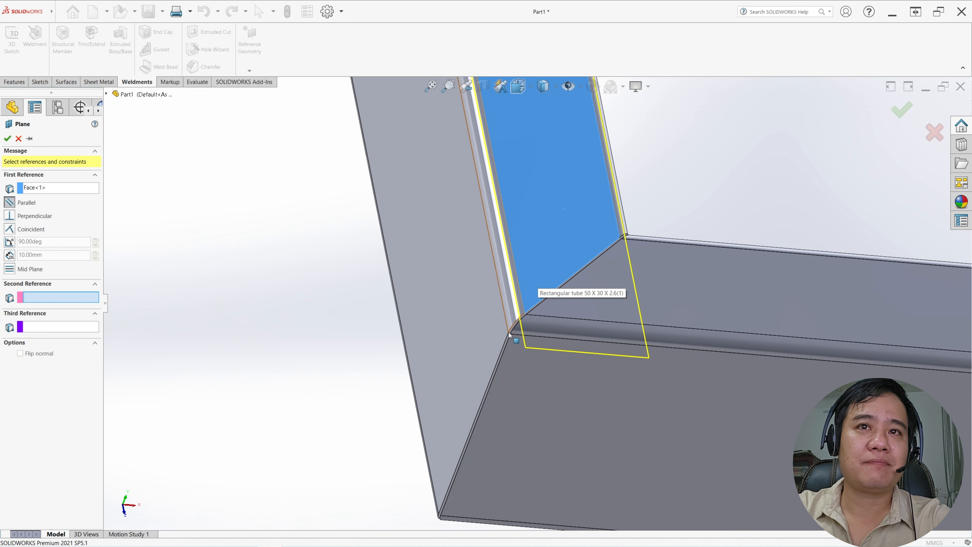
pyautogui.moveTo(514, 333)
pyautogui.mouseDown(button='middle')
pyautogui.moveTo(581, 378)
pyautogui.moveTo(513, 332)
pyautogui.mouseUp(button='middle')
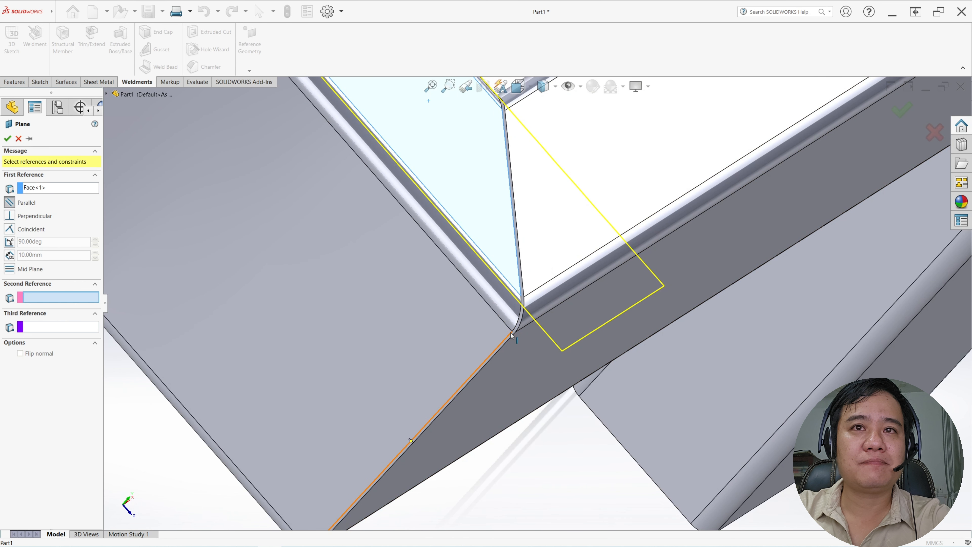
pyautogui.click(513, 331)
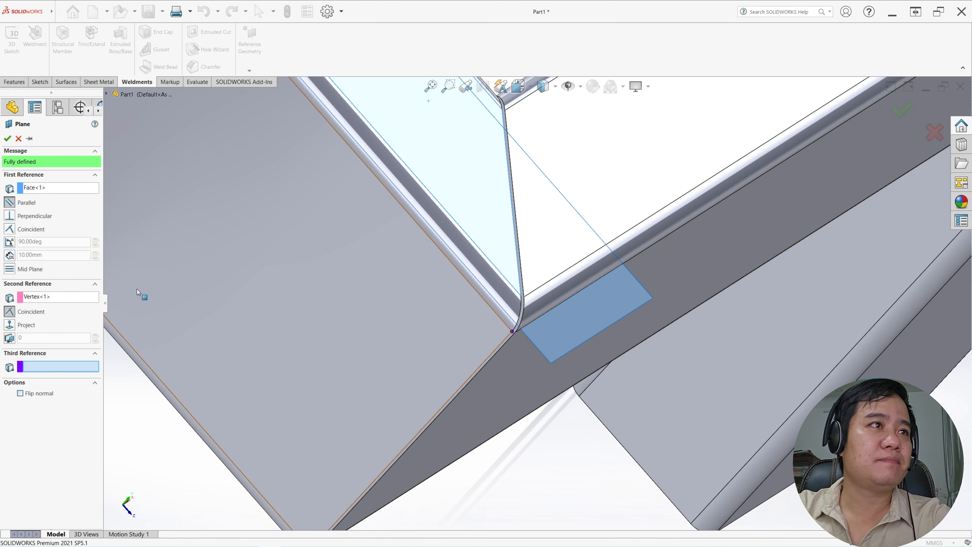
pyautogui.scroll(3, 351, 282)
pyautogui.moveTo(350, 282); pyautogui.dragTo(308, 260, button='middle')
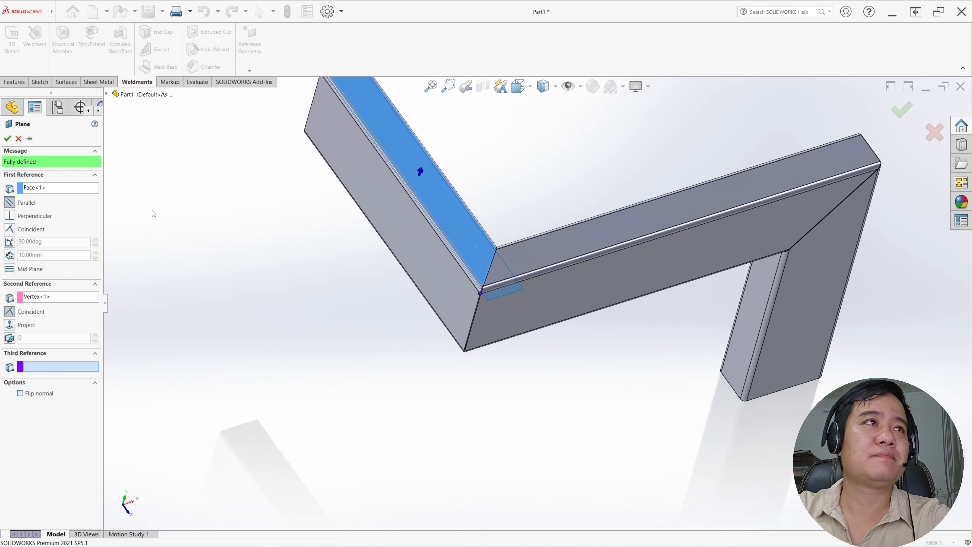
pyautogui.click(8, 138)
pyautogui.scroll(3, 368, 280)
pyautogui.moveTo(368, 280); pyautogui.dragTo(352, 273, button='middle')
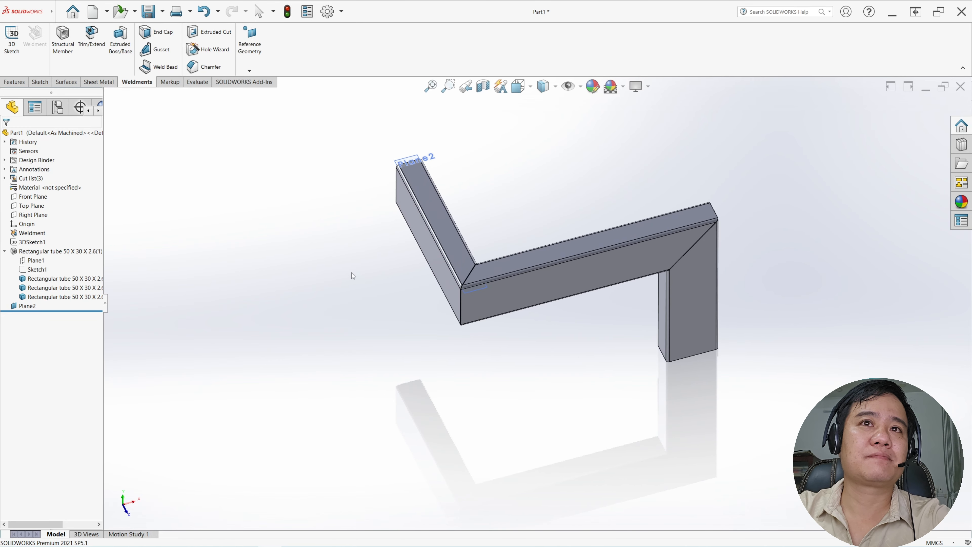
# Sketch an L of two lines on the new plane, running from the outer mitre corner along both tubes' outer edges
pyautogui.click(25, 309)
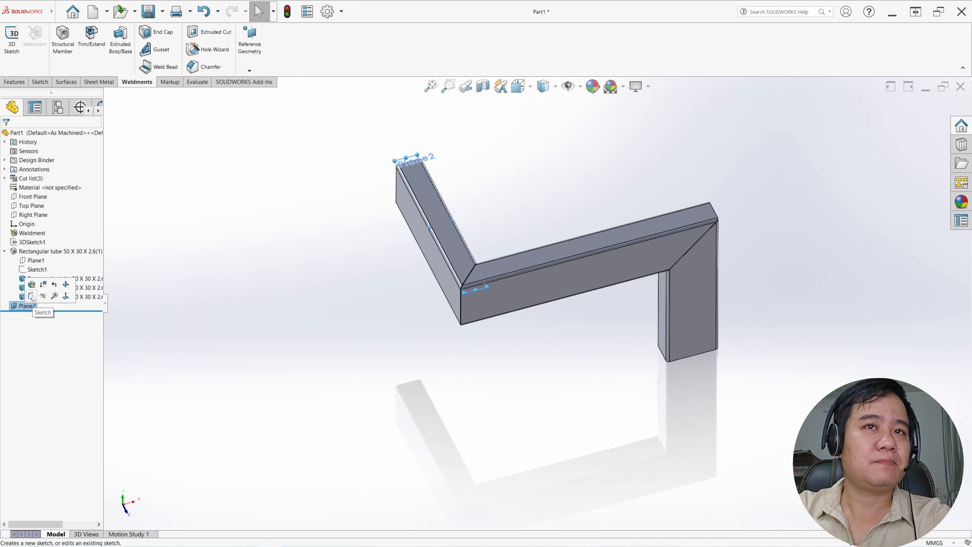
pyautogui.click(32, 297)
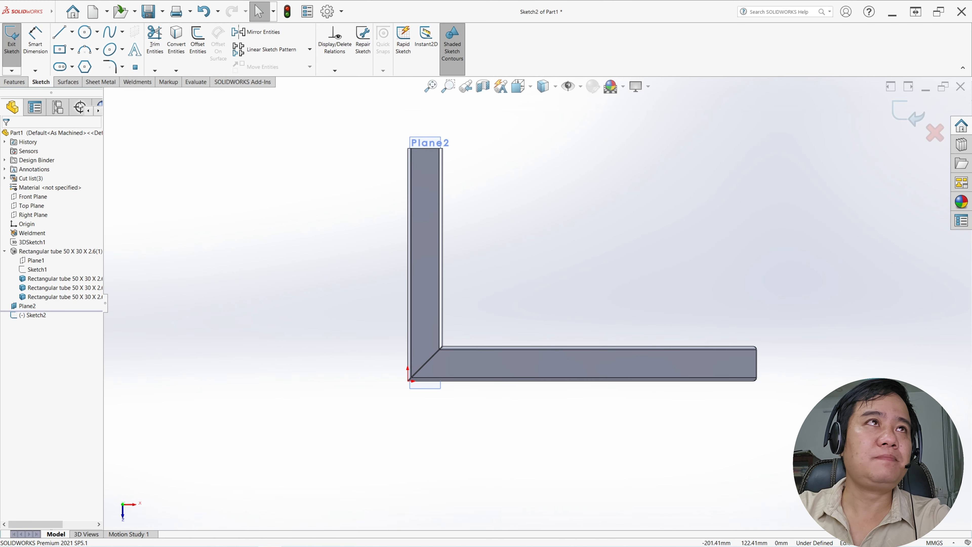
pyautogui.click(450, 291)
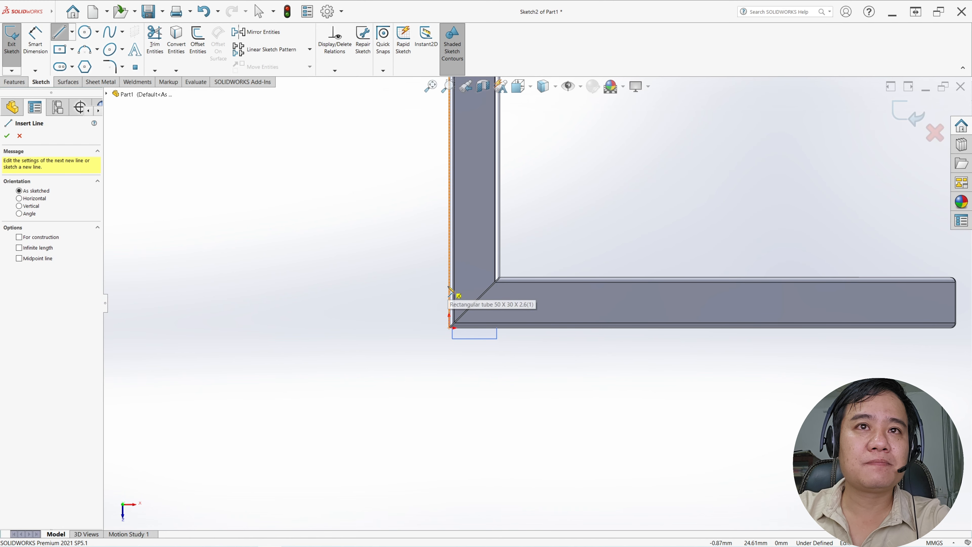
pyautogui.click(451, 327)
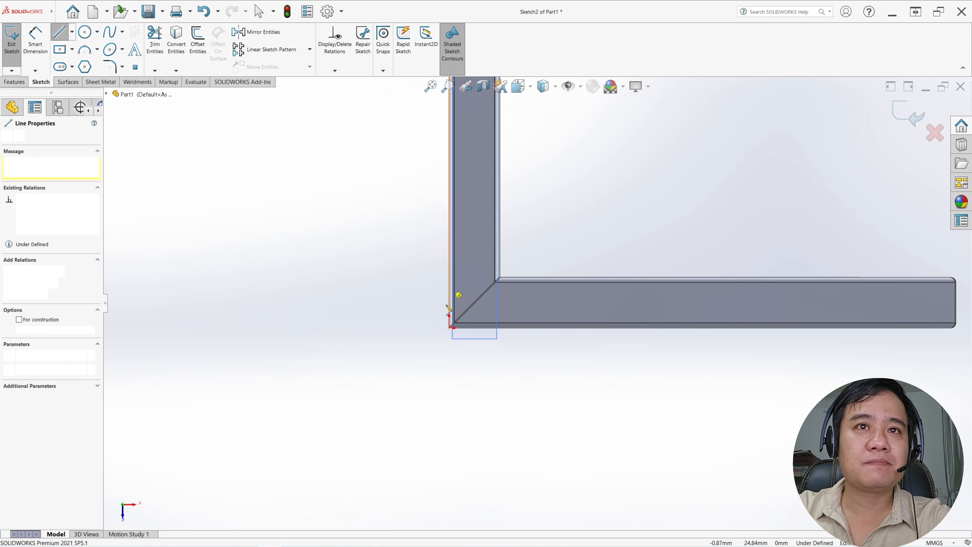
pyautogui.click(485, 328)
pyautogui.press('Escape')
pyautogui.scroll(-3, 474, 328)
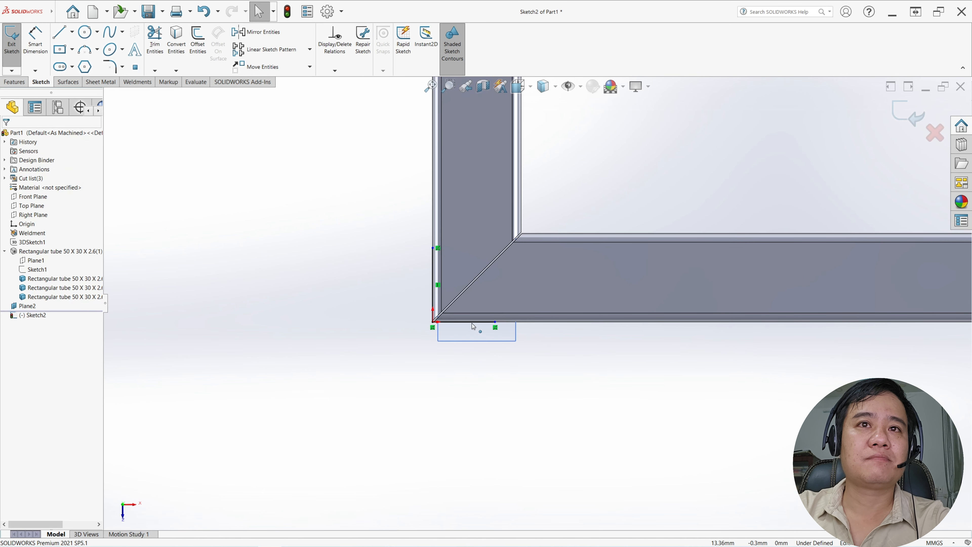
# Make the two lines of the L-shaped sketch equal in length
pyautogui.click(473, 324)
pyautogui.keyDown('ctrl'); pyautogui.click(433, 292); pyautogui.keyUp('ctrl')
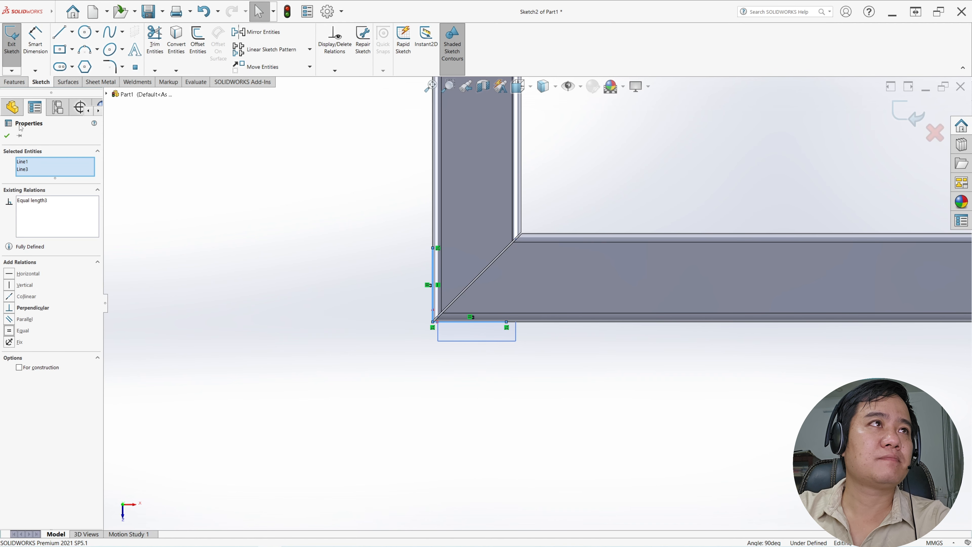
pyautogui.click(7, 136)
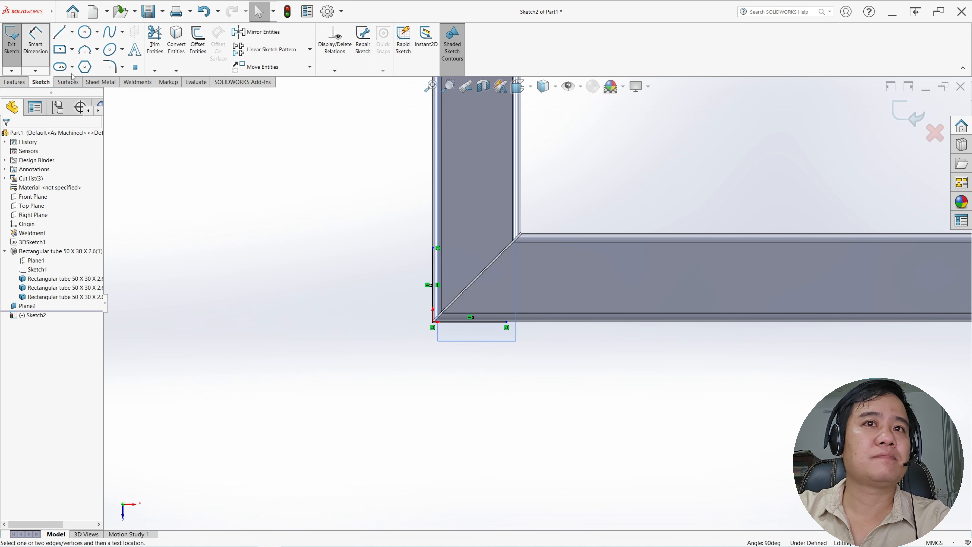
# Dimension the horizontal line of the L-shaped sketch at 50 mm and exit the sketch
pyautogui.click(35, 38)
pyautogui.click(455, 324)
pyautogui.click(460, 381)
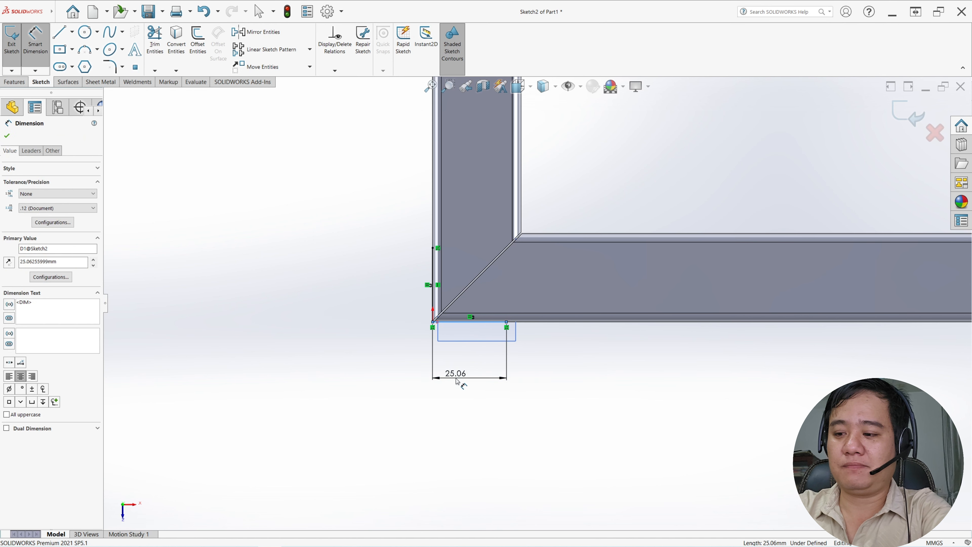
pyautogui.press('Return')
pyautogui.scroll(2, 350, 289)
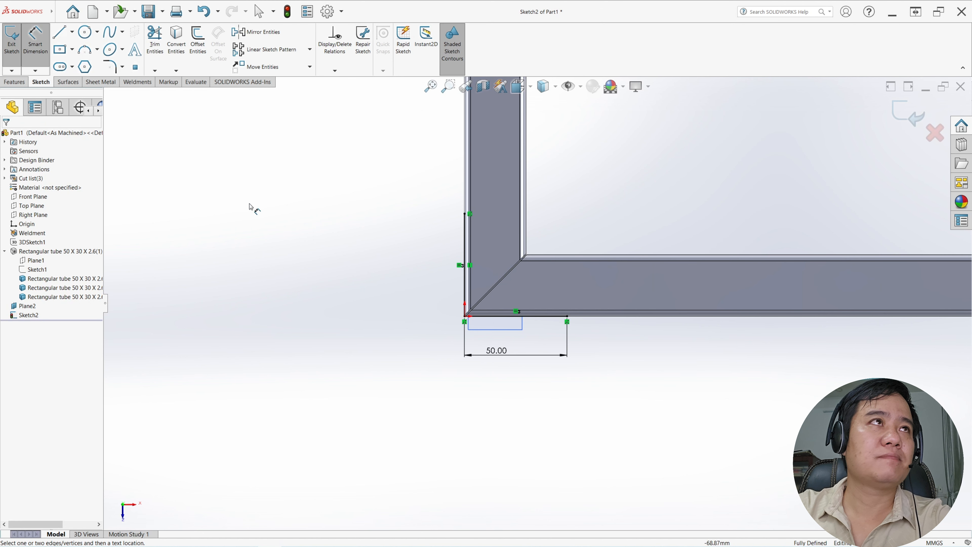
pyautogui.click(9, 51)
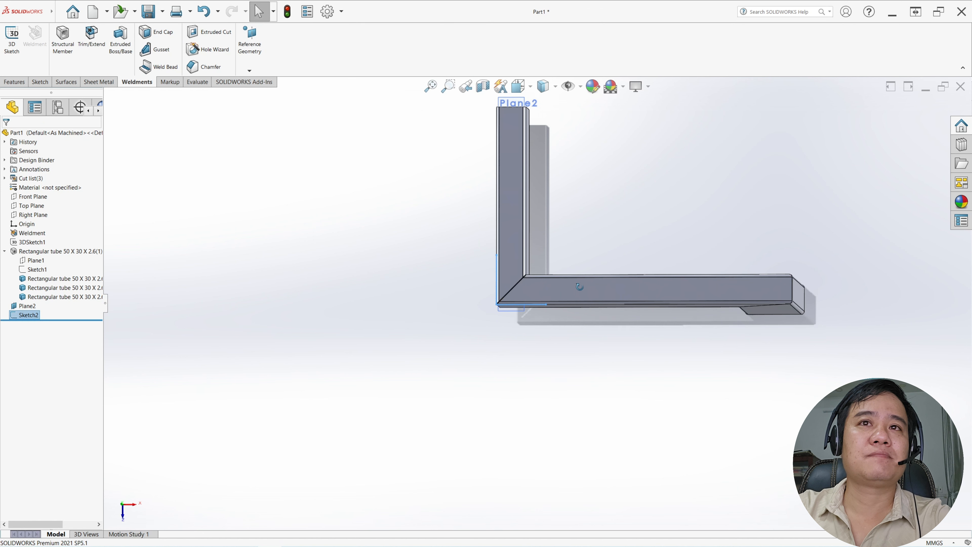
# Hide the reference plane that carries the L-shaped sketch
pyautogui.scroll(-3, 591, 224)
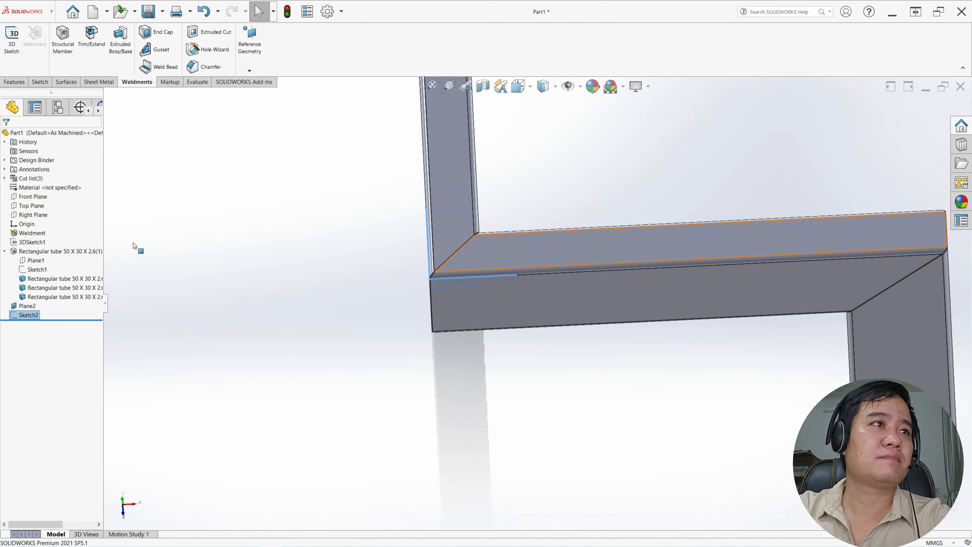
pyautogui.click(31, 306)
pyautogui.click(49, 296)
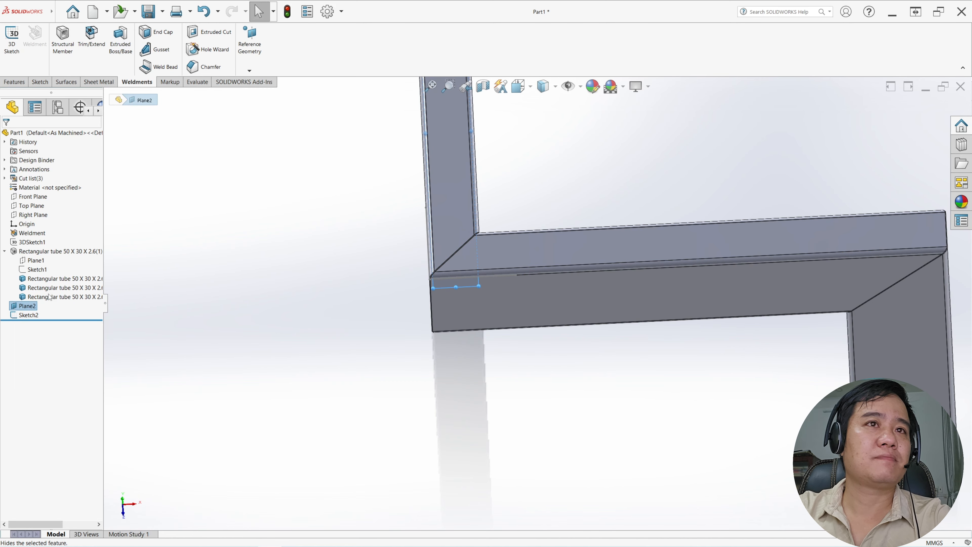
pyautogui.moveTo(510, 276); pyautogui.dragTo(536, 253, button='middle')
pyautogui.scroll(3, 536, 260)
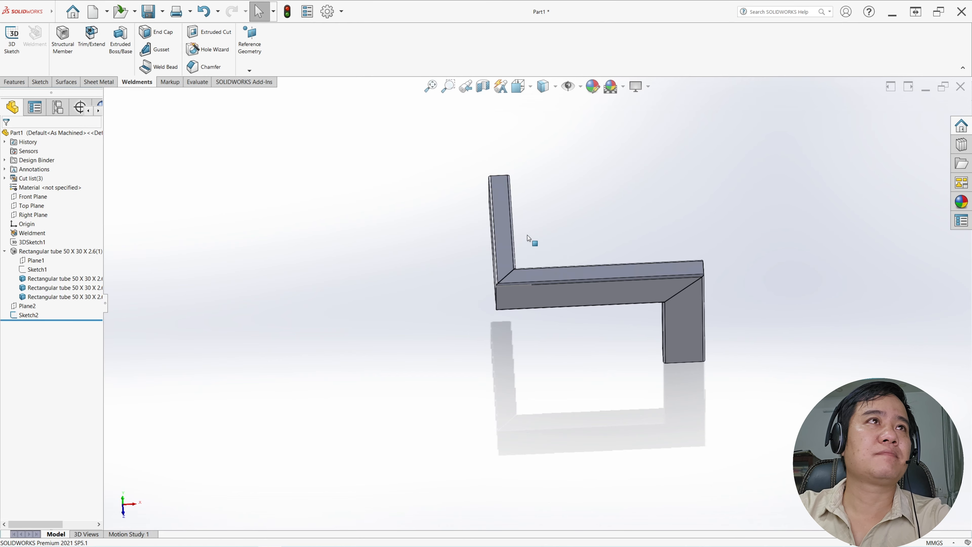
# Start a Base Flange from the L-shaped sketch and extend it Up To Vertex at the opposite outer corner of the mitre joint
pyautogui.click(103, 84)
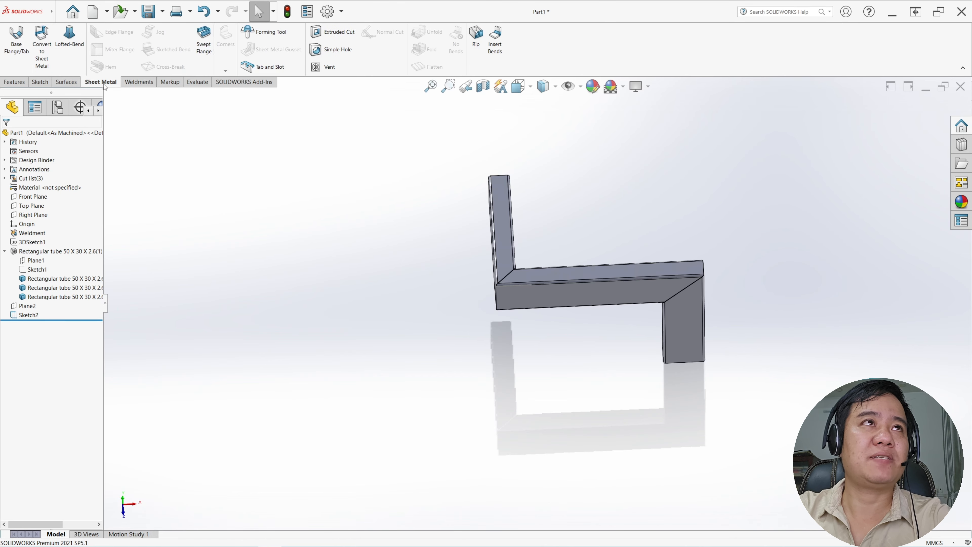
pyautogui.click(16, 45)
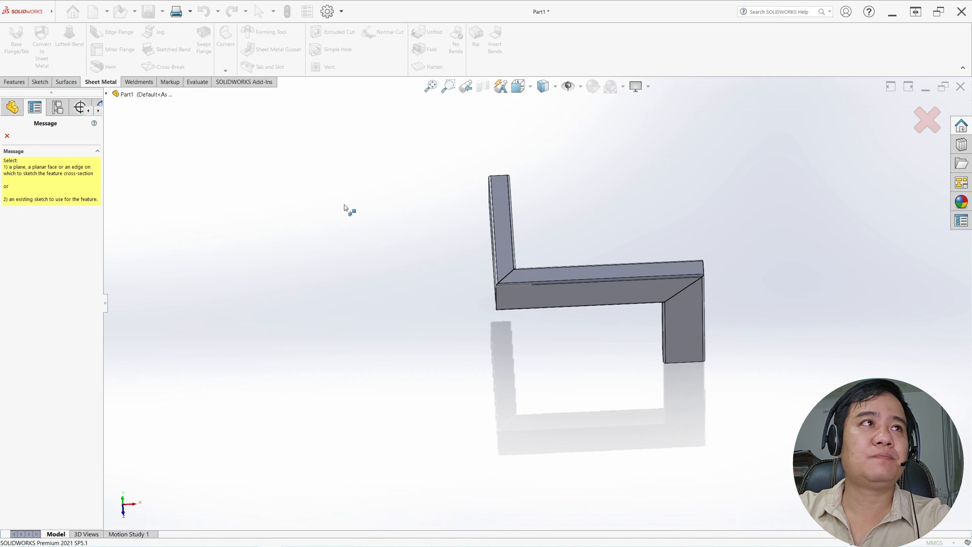
pyautogui.click(12, 137)
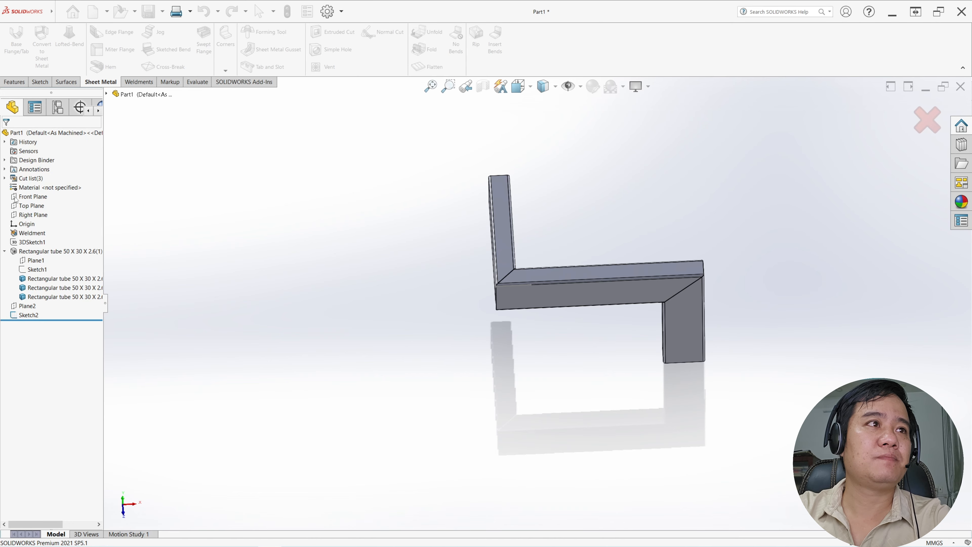
pyautogui.click(27, 315)
pyautogui.click(16, 45)
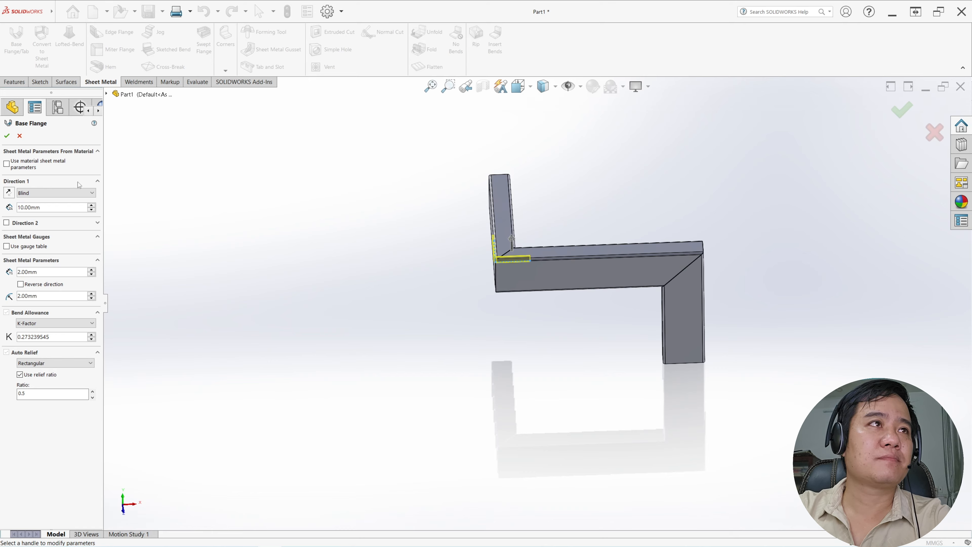
pyautogui.click(66, 193)
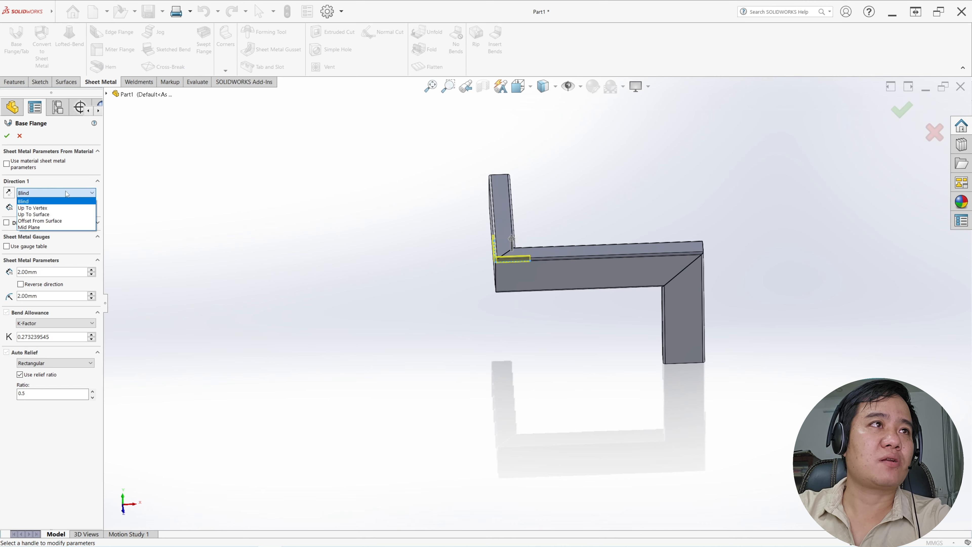
pyautogui.click(65, 208)
pyautogui.scroll(-3, 515, 312)
pyautogui.scroll(-5, 514, 312)
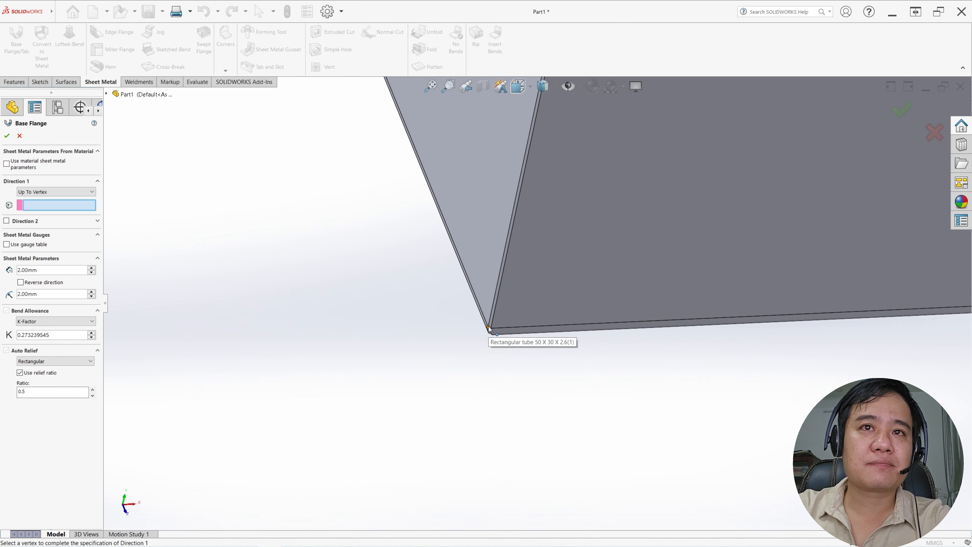
pyautogui.click(489, 328)
pyautogui.scroll(5, 612, 266)
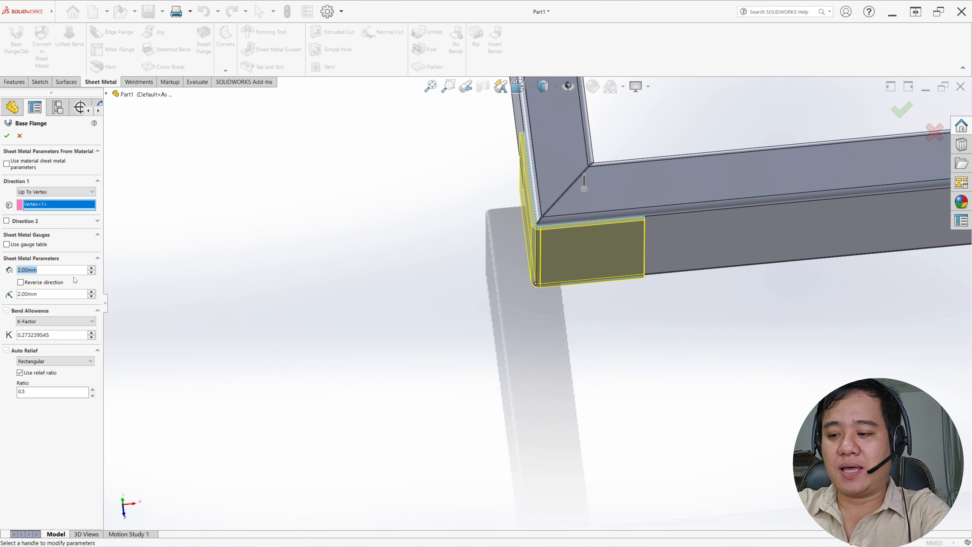
# Set the base flange's thickness and bend radius to 1.5 mm, reverse its thickness direction and accept the feature
pyautogui.write('1.5')
pyautogui.press('Return')
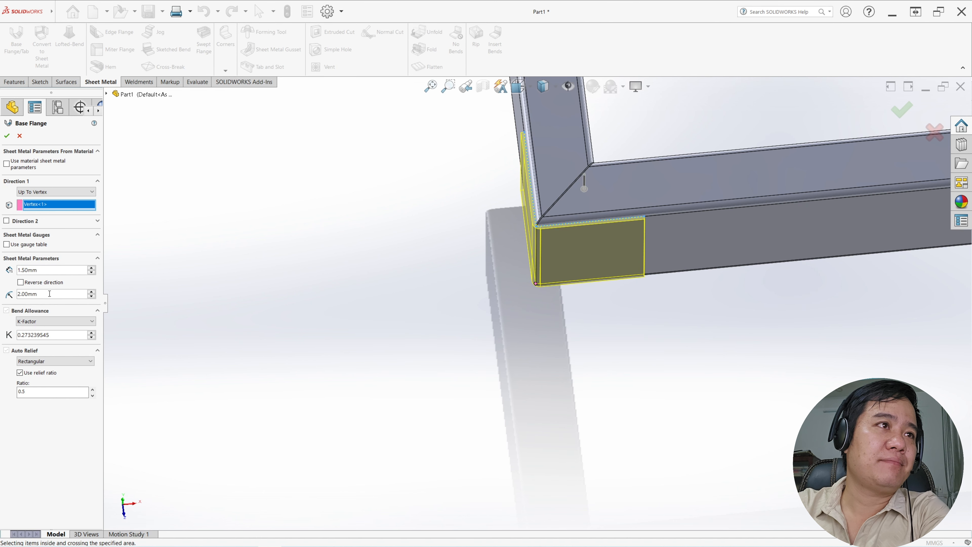
pyautogui.write('1.5')
pyautogui.press('Return')
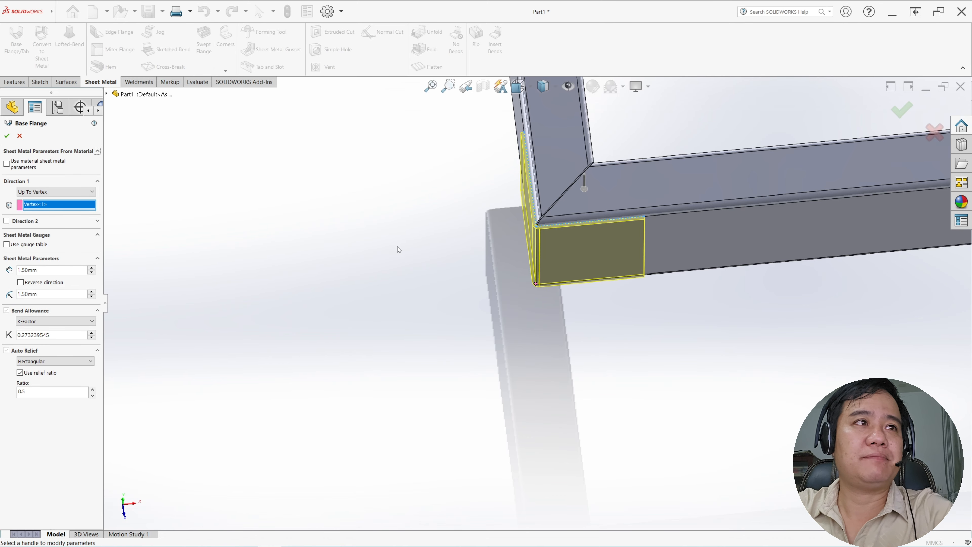
pyautogui.scroll(3, 643, 220)
pyautogui.scroll(-2, 603, 237)
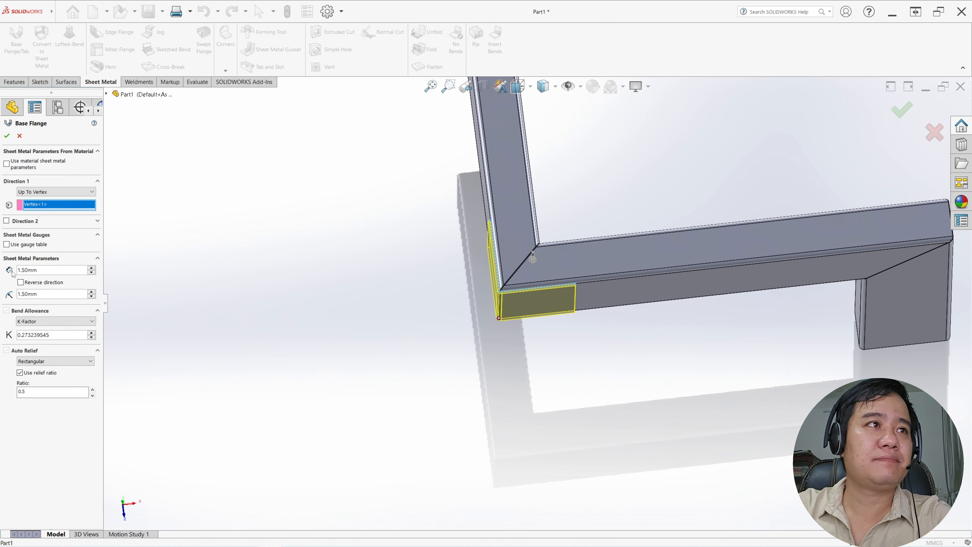
pyautogui.click(20, 282)
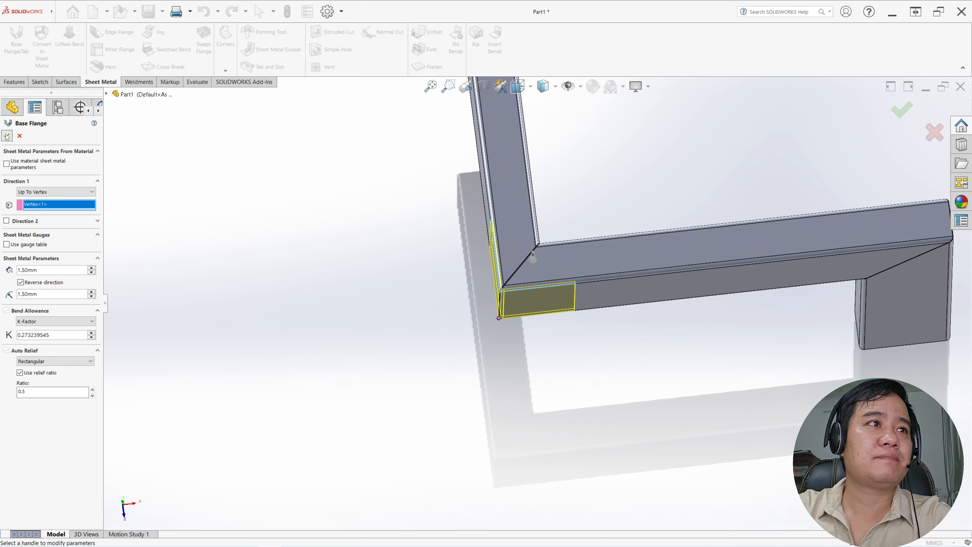
pyautogui.press('Return')
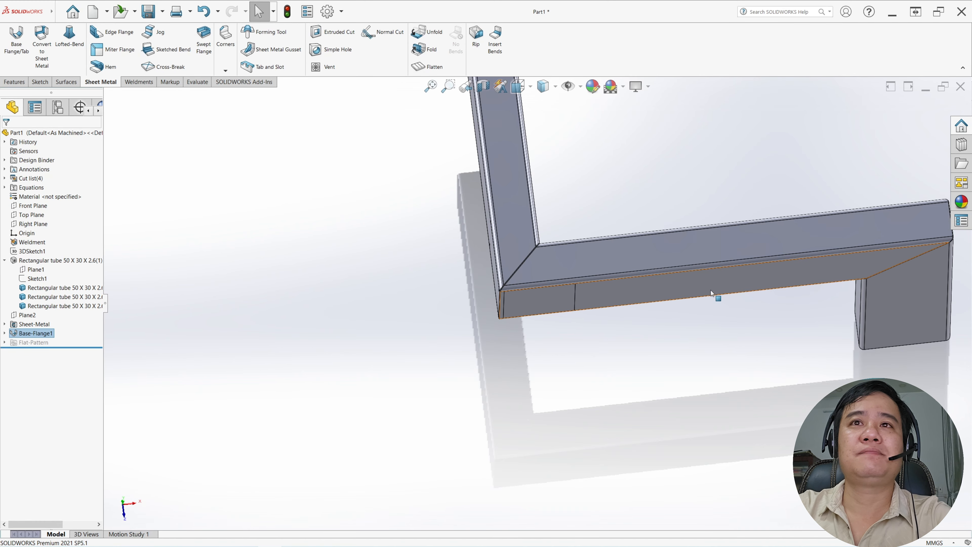
# Create a reference plane parallel to the middle tube's wide side face, through the outer vertex of the second mitred corner
pyautogui.moveTo(709, 289); pyautogui.dragTo(708, 190, button='middle')
pyautogui.scroll(4, 712, 210)
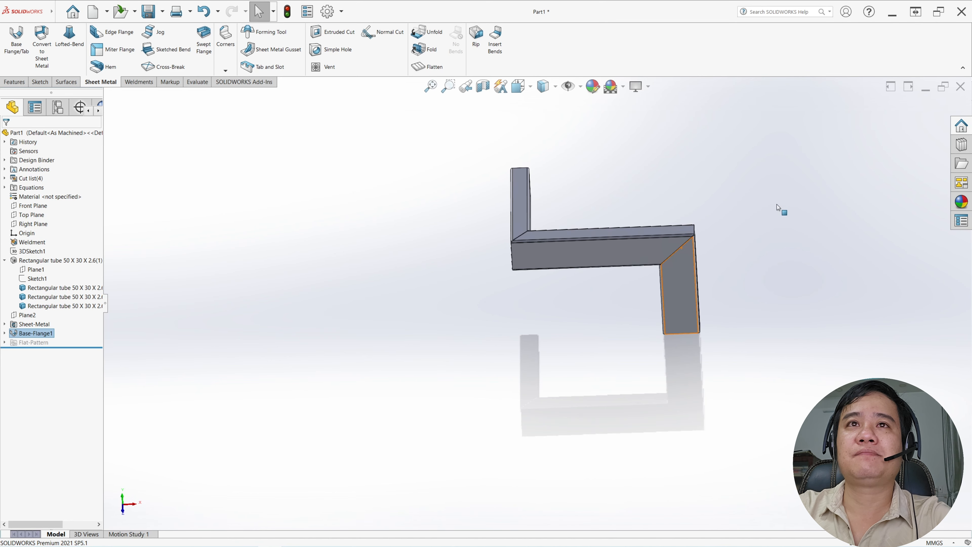
pyautogui.moveTo(781, 210); pyautogui.dragTo(619, 252, button='middle')
pyautogui.scroll(-2, 628, 260)
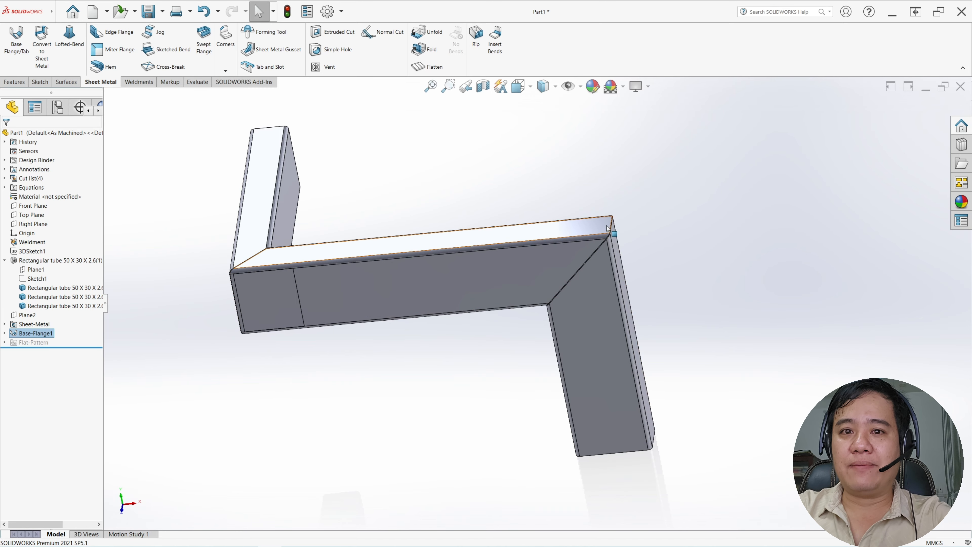
pyautogui.scroll(-3, 608, 235)
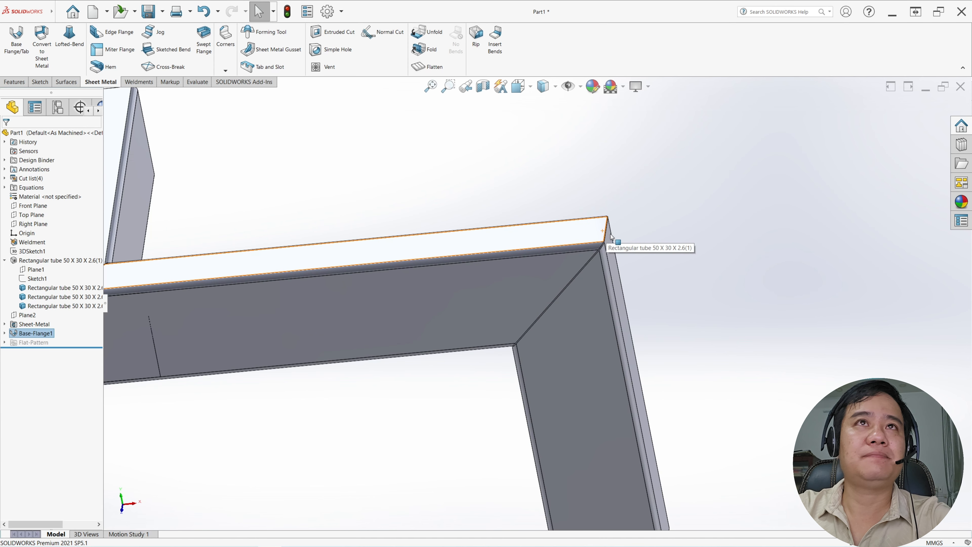
pyautogui.scroll(3, 614, 244)
pyautogui.click(22, 84)
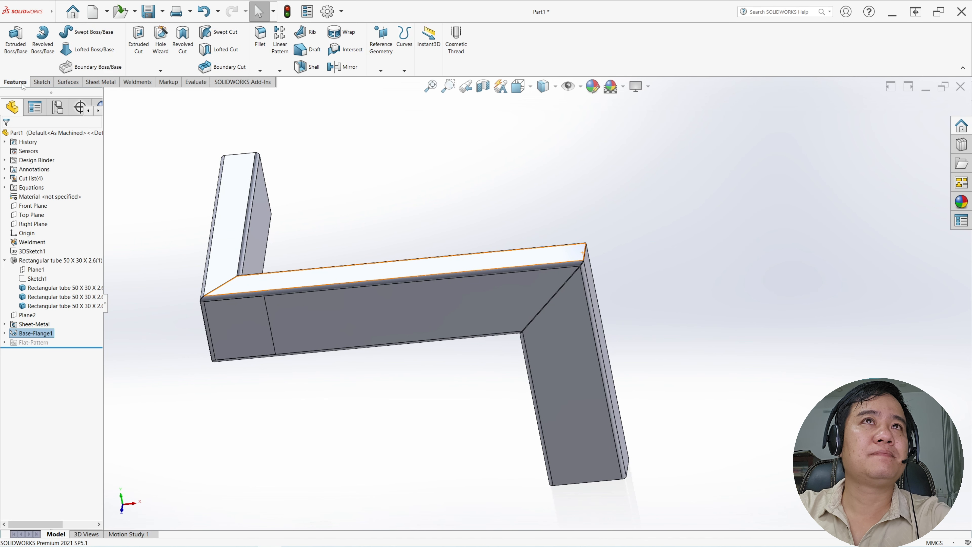
pyautogui.click(381, 71)
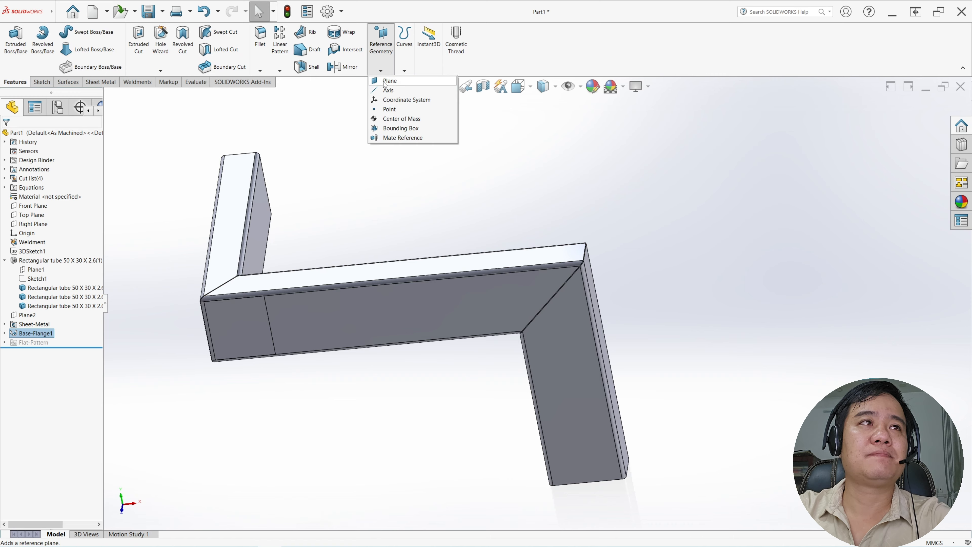
pyautogui.click(384, 81)
pyautogui.click(540, 279)
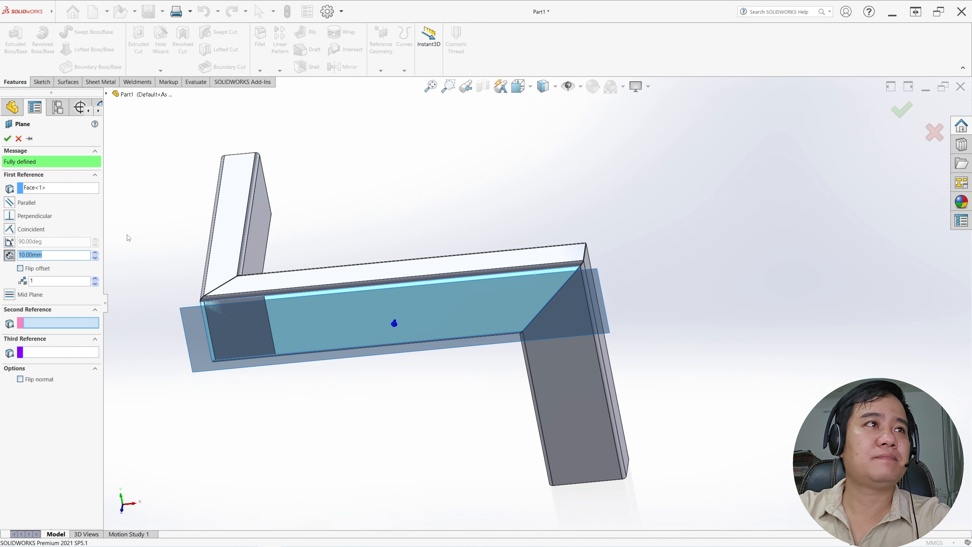
pyautogui.click(10, 203)
pyautogui.scroll(-5, 468, 299)
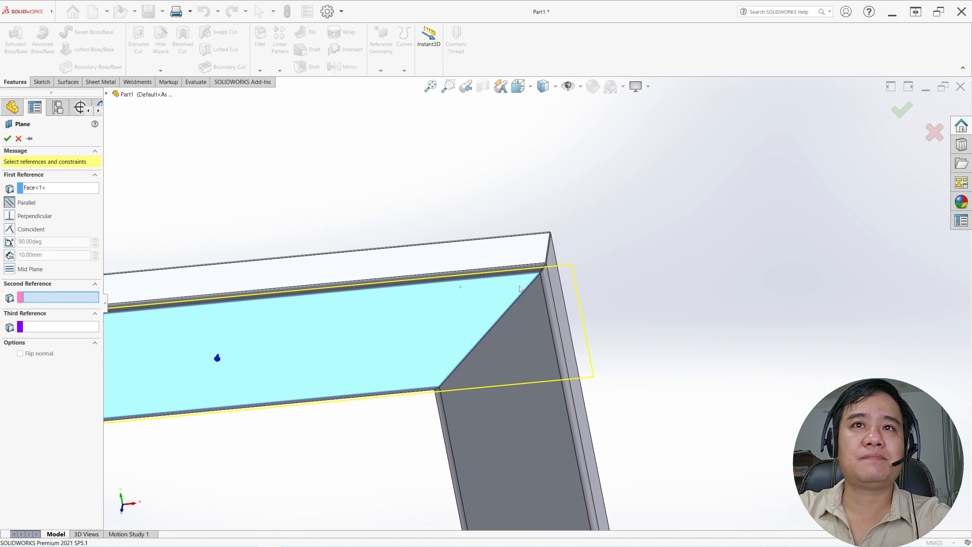
pyautogui.scroll(-2, 525, 264)
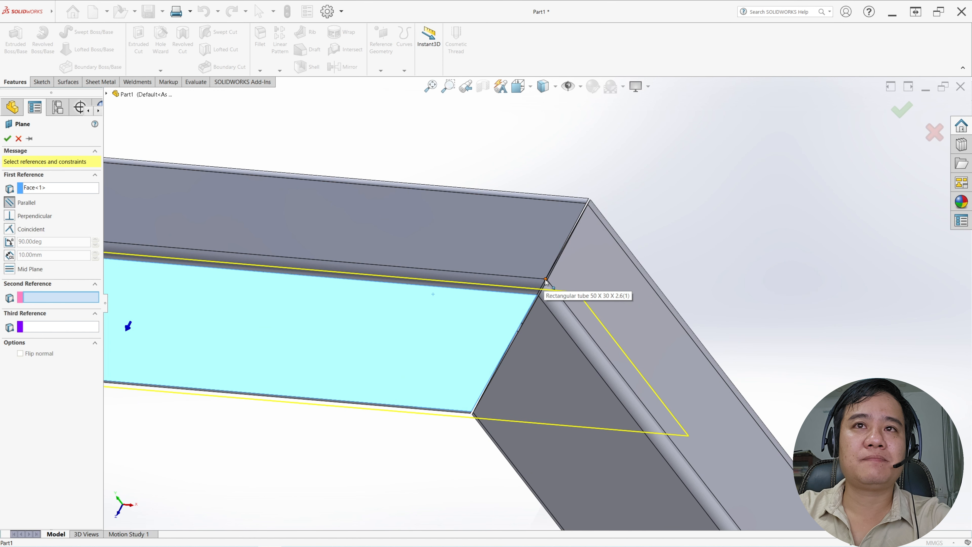
pyautogui.click(545, 282)
pyautogui.click(9, 140)
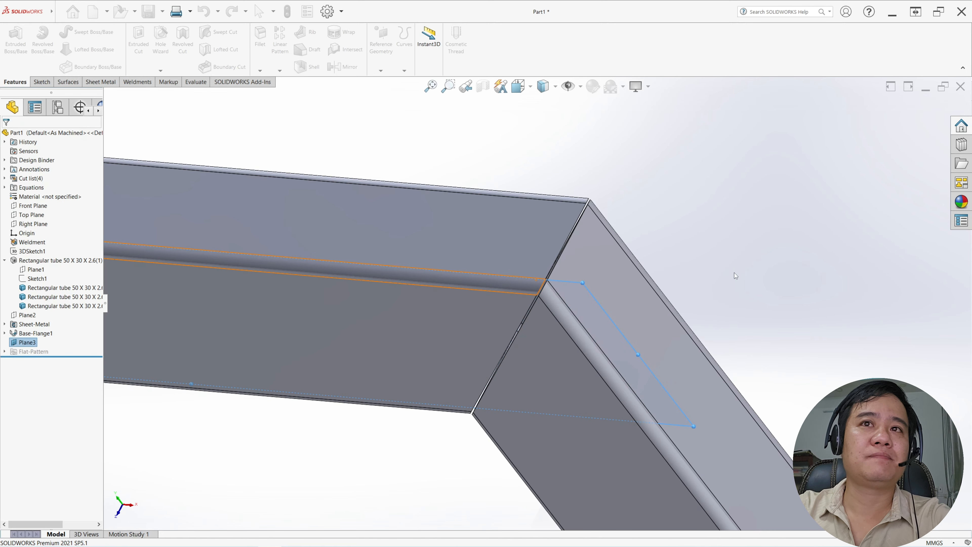
# Hide the new reference plane at the second mitred corner
pyautogui.scroll(6, 736, 277)
pyautogui.moveTo(484, 302); pyautogui.dragTo(514, 263, button='middle')
pyautogui.scroll(4, 513, 263)
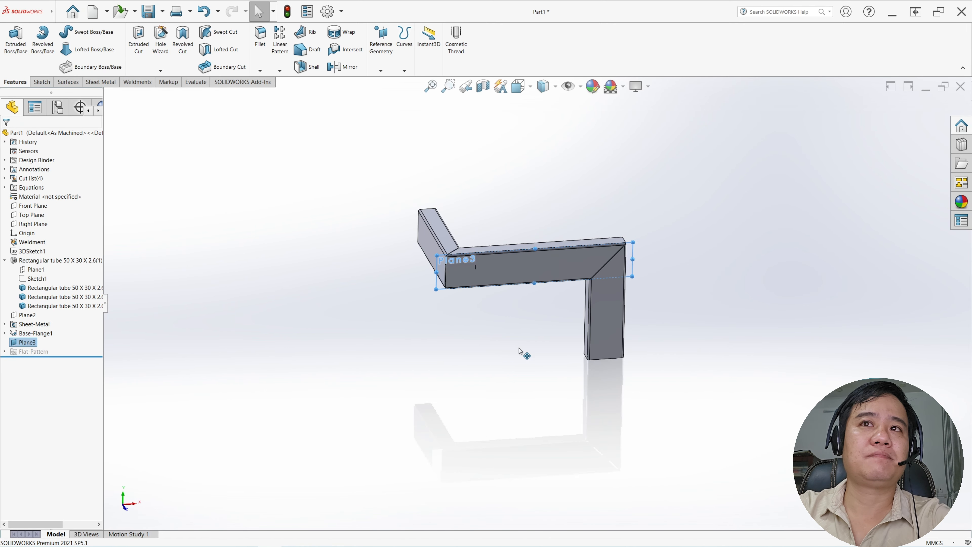
pyautogui.click(524, 353)
pyautogui.click(33, 343)
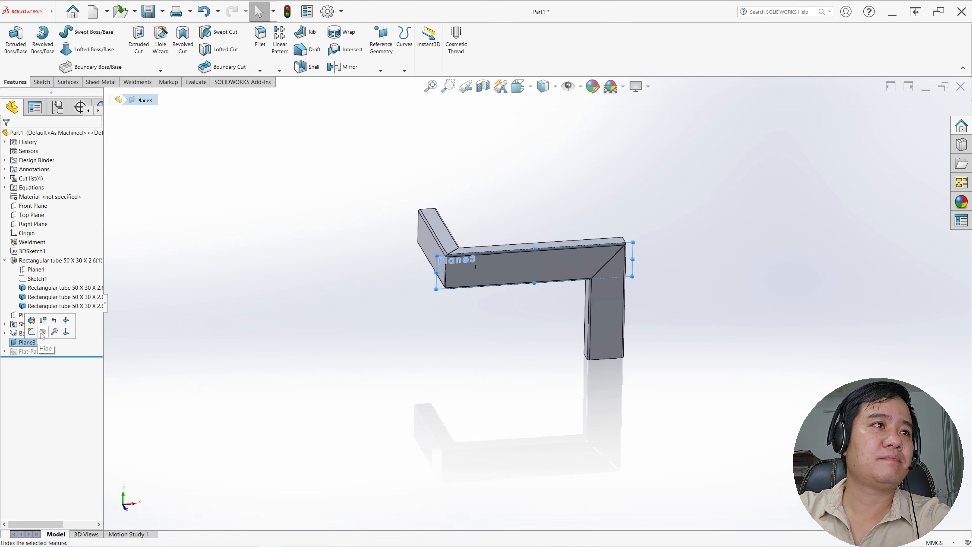
pyautogui.click(43, 332)
# Sketch two connected lines on the hidden plane around the second mitre's outer corner, about 25 mm and 19 mm long
pyautogui.click(24, 343)
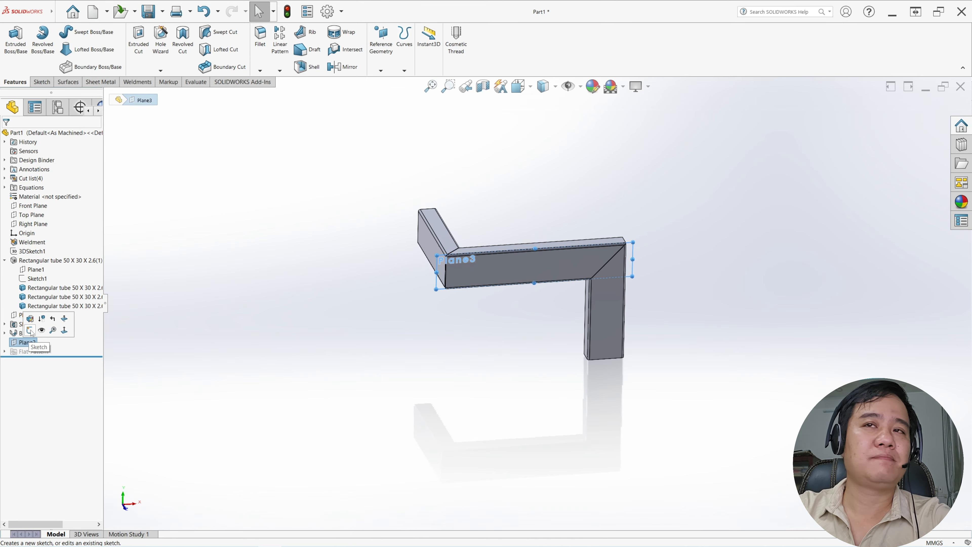
pyautogui.click(31, 330)
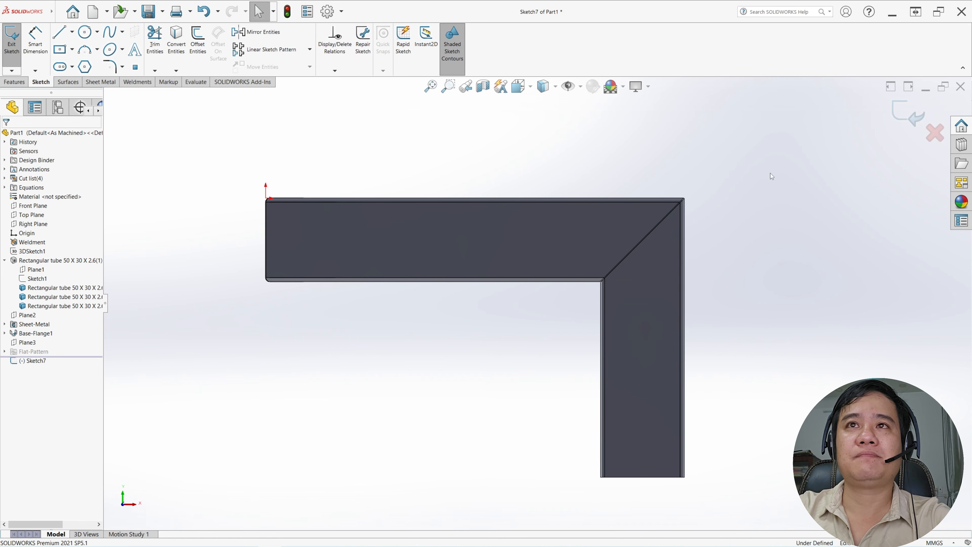
pyautogui.scroll(-3, 762, 176)
pyautogui.click(59, 33)
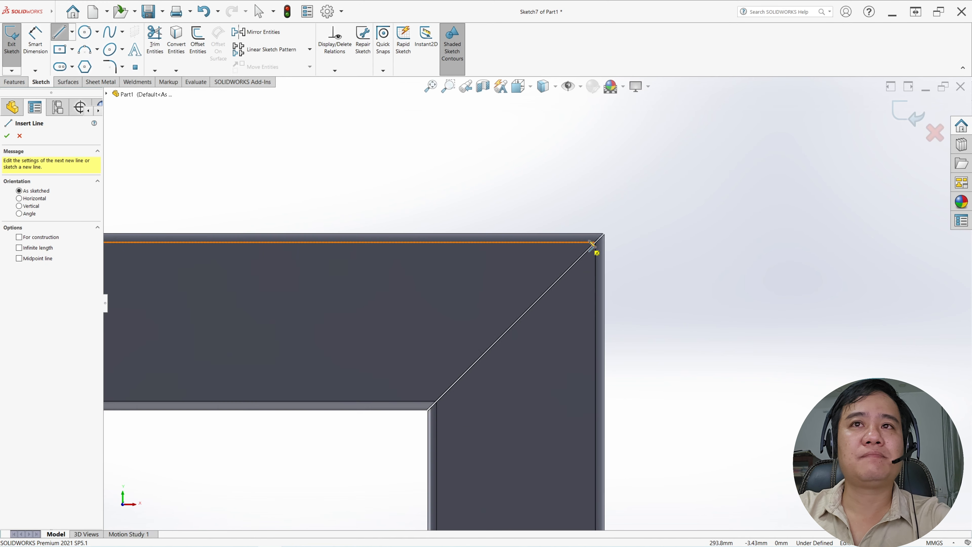
pyautogui.scroll(-2, 602, 226)
pyautogui.click(505, 237)
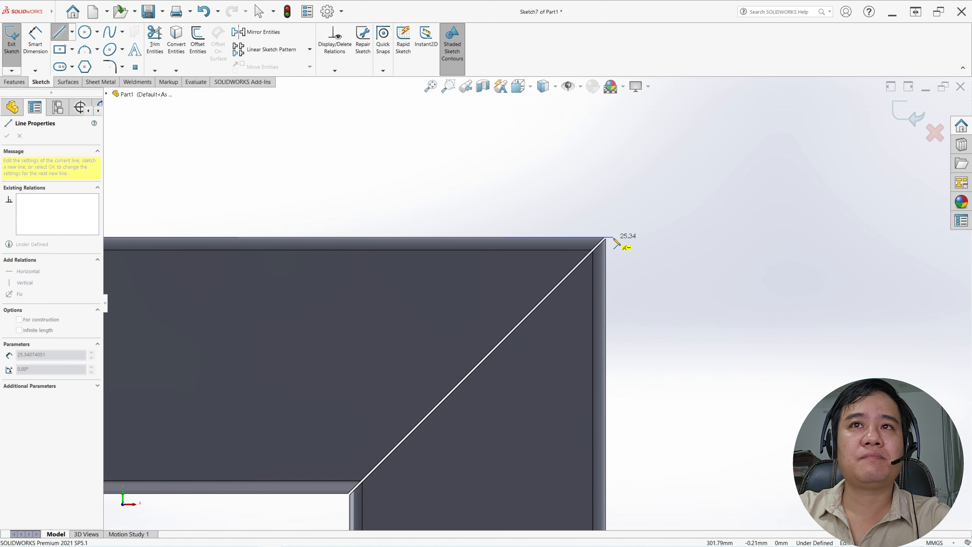
pyautogui.click(613, 237)
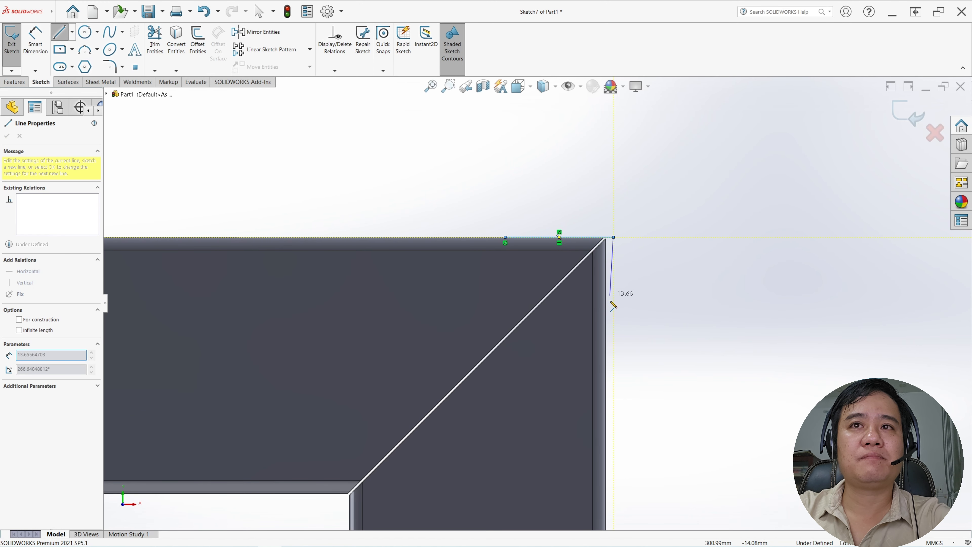
pyautogui.click(607, 319)
pyautogui.press('Escape')
# Make the slanted sketch line collinear with the vertical tube's outer edge
pyautogui.click(614, 260)
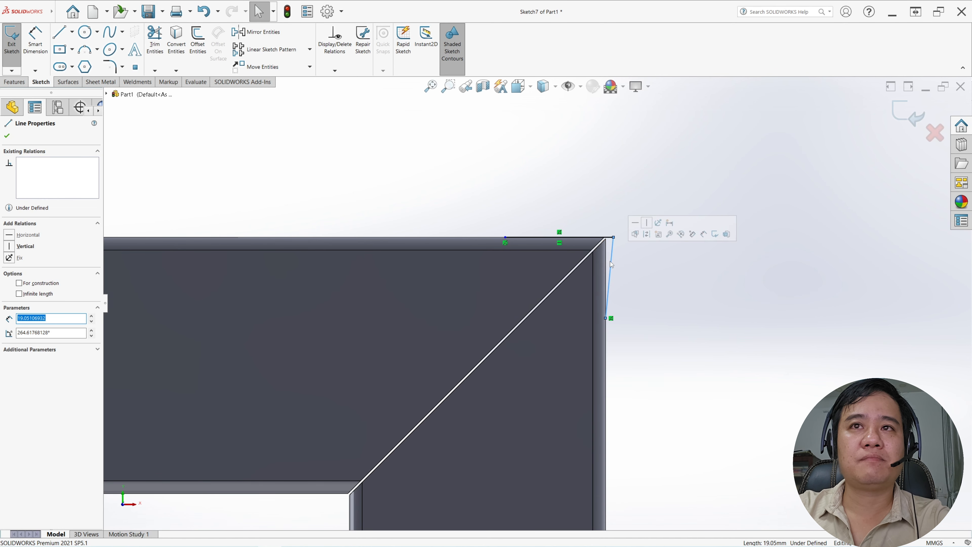
pyautogui.scroll(-3, 606, 263)
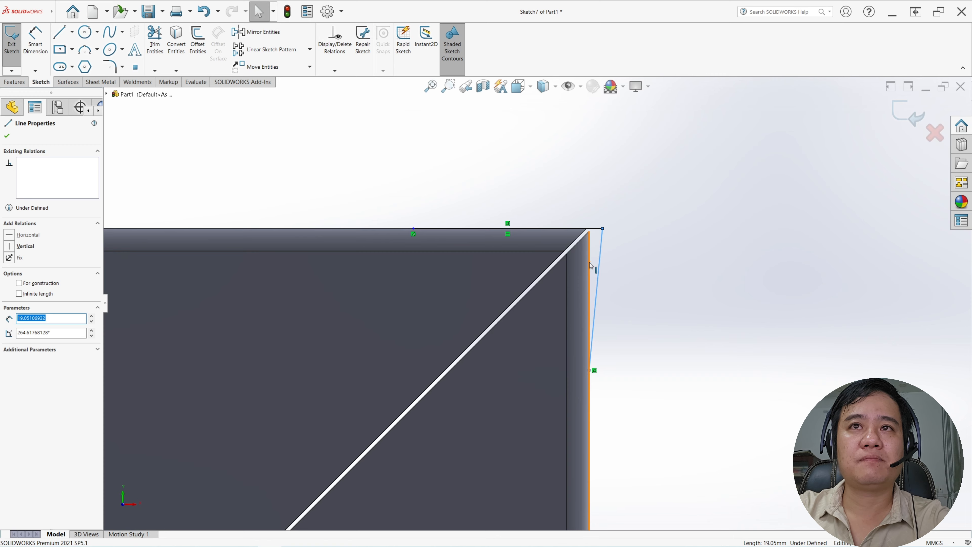
pyautogui.keyDown('ctrl'); pyautogui.click(590, 265); pyautogui.keyUp('ctrl')
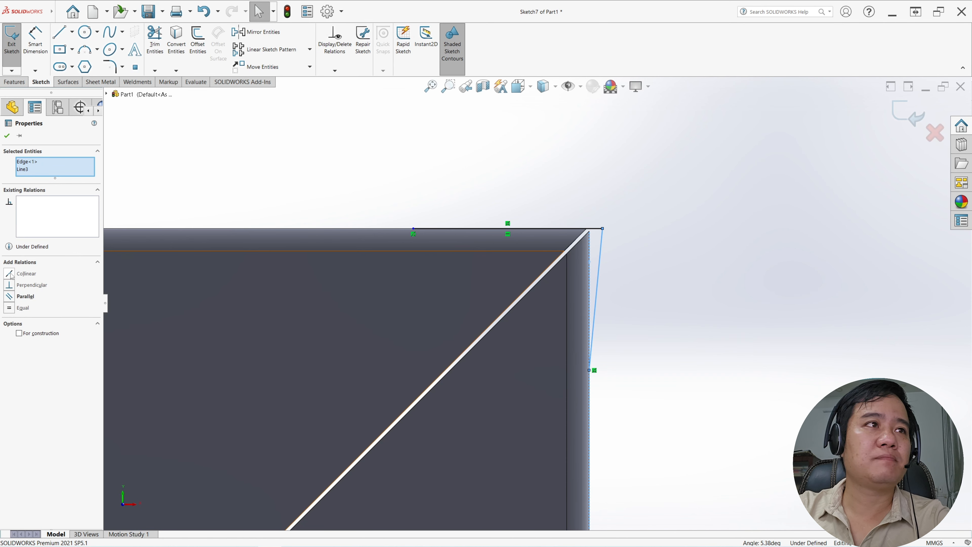
pyautogui.click(10, 274)
pyautogui.press('Escape')
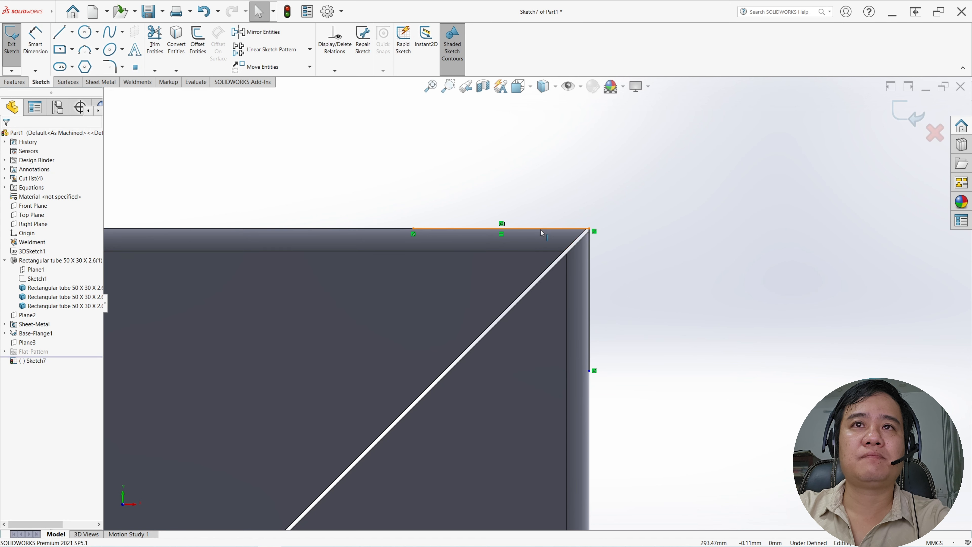
# Make the horizontal and vertical lines at the second mitred corner equal in length
pyautogui.click(541, 230)
pyautogui.keyDown('ctrl'); pyautogui.click(590, 266); pyautogui.keyUp('ctrl')
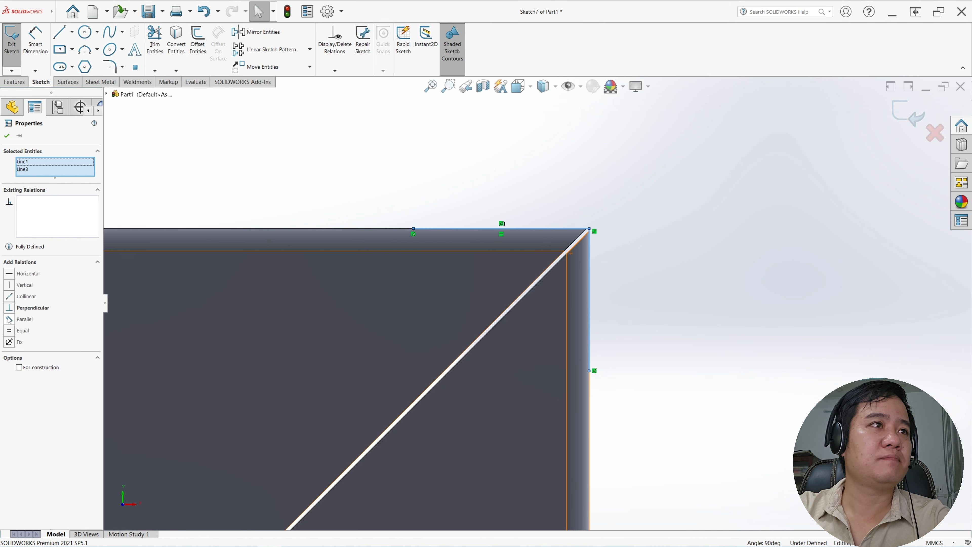
pyautogui.click(9, 331)
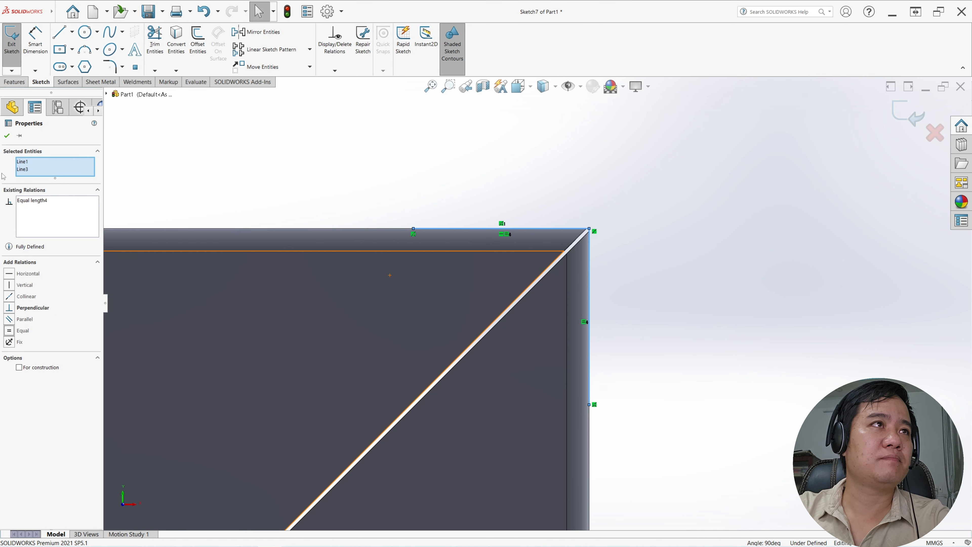
# Dimension the vertical sketch line at the second mitred corner to 50 mm and exit the sketch
pyautogui.click(35, 38)
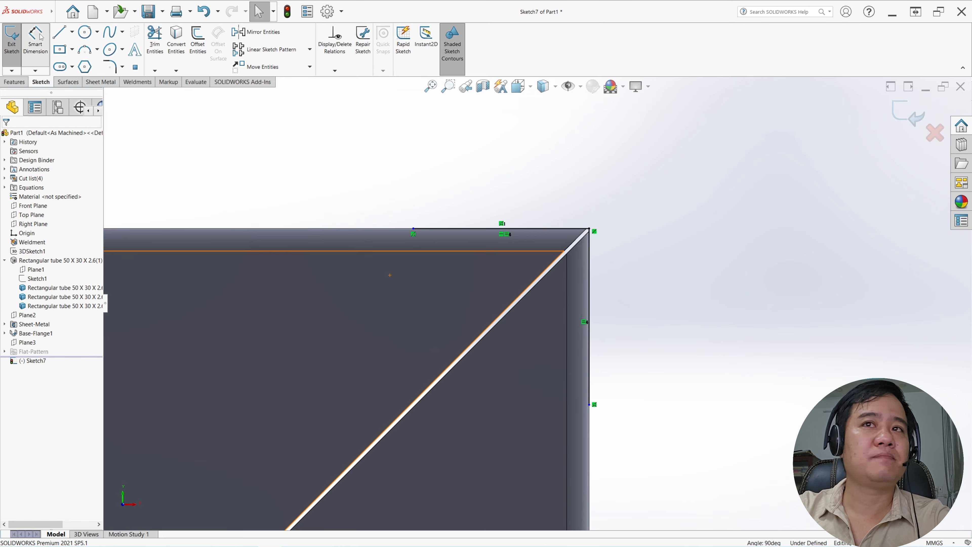
pyautogui.click(591, 275)
pyautogui.click(622, 291)
pyautogui.press('Return')
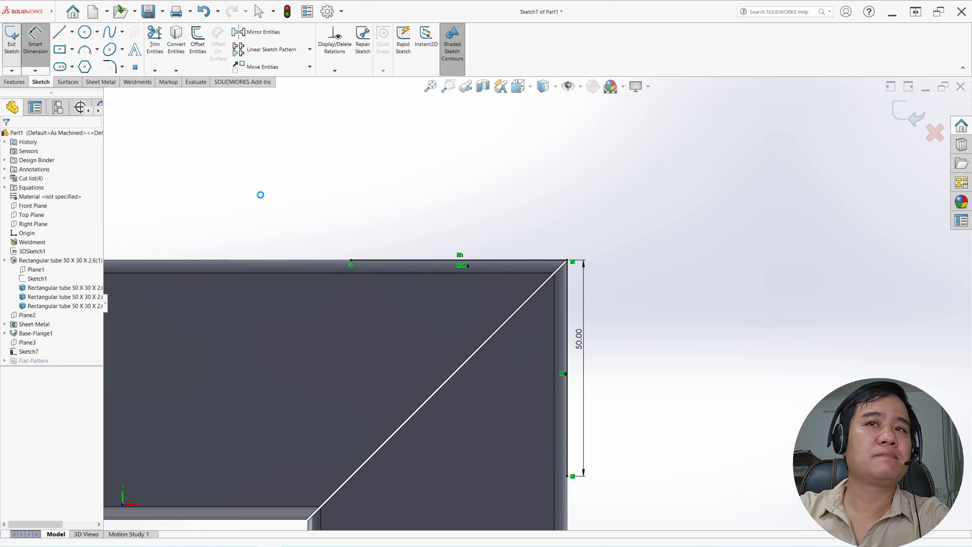
pyautogui.scroll(6, 658, 319)
pyautogui.moveTo(541, 302)
pyautogui.mouseDown(button='middle')
pyautogui.moveTo(387, 394)
pyautogui.moveTo(288, 320)
pyautogui.moveTo(367, 208)
pyautogui.moveTo(410, 404)
pyautogui.moveTo(436, 360)
pyautogui.moveTo(474, 367)
pyautogui.mouseUp(button='middle')
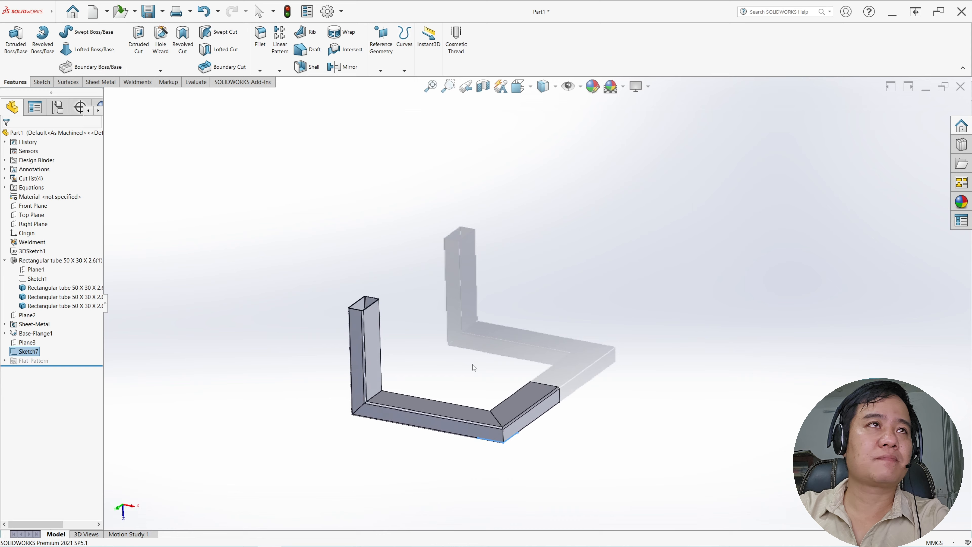
# Create a base flange from the second corner's sketch, extruded Up To Vertex at the far end of the mitre's outer edge
pyautogui.click(108, 82)
pyautogui.scroll(3, 422, 429)
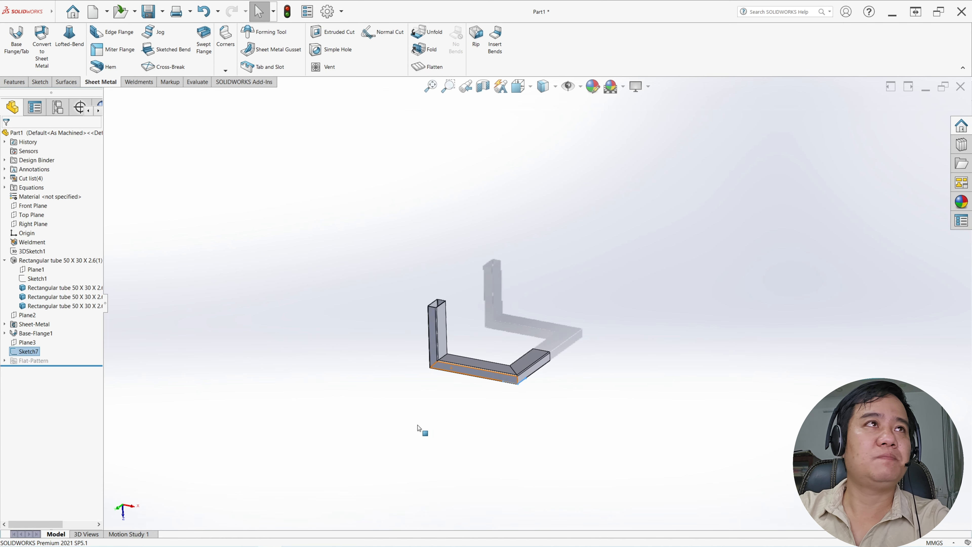
pyautogui.click(23, 51)
pyautogui.scroll(-2, 543, 385)
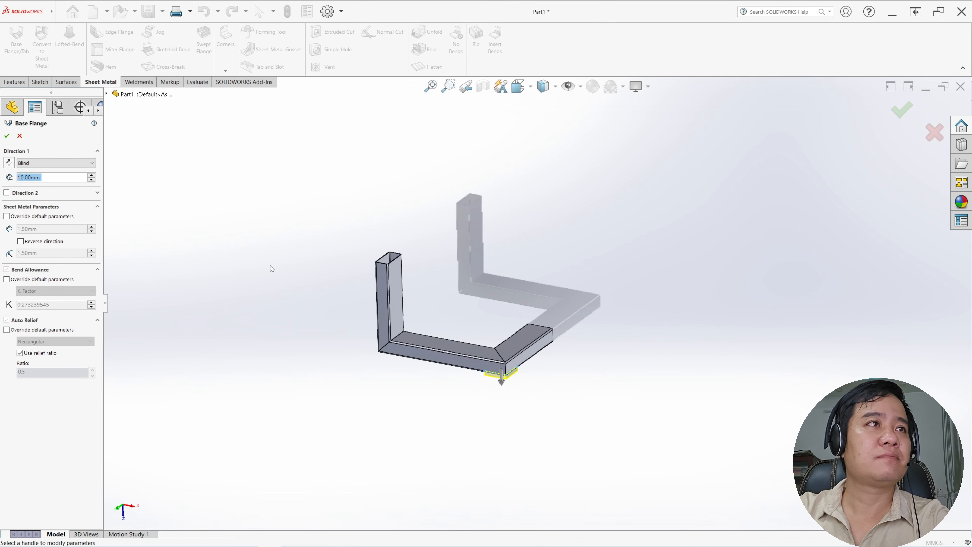
pyautogui.click(46, 163)
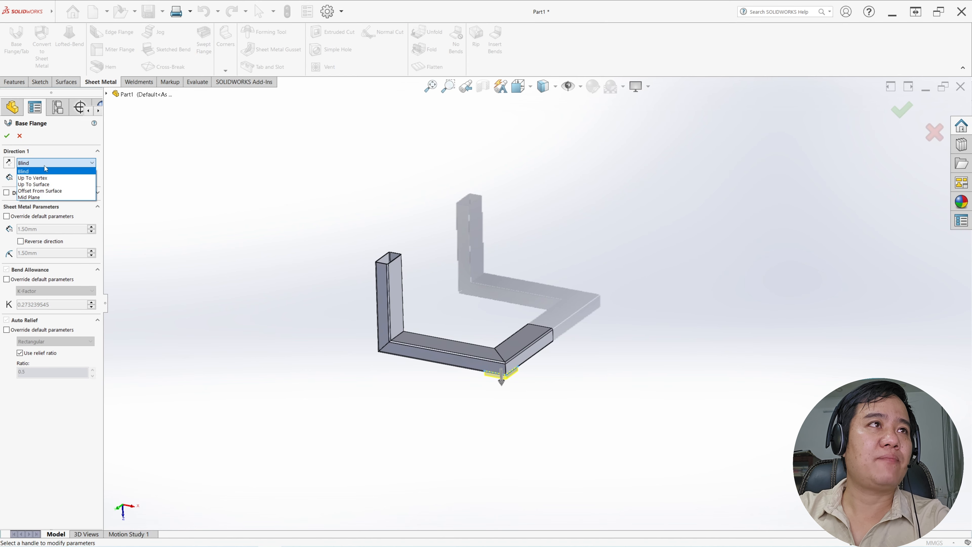
pyautogui.click(48, 178)
pyautogui.scroll(-5, 506, 335)
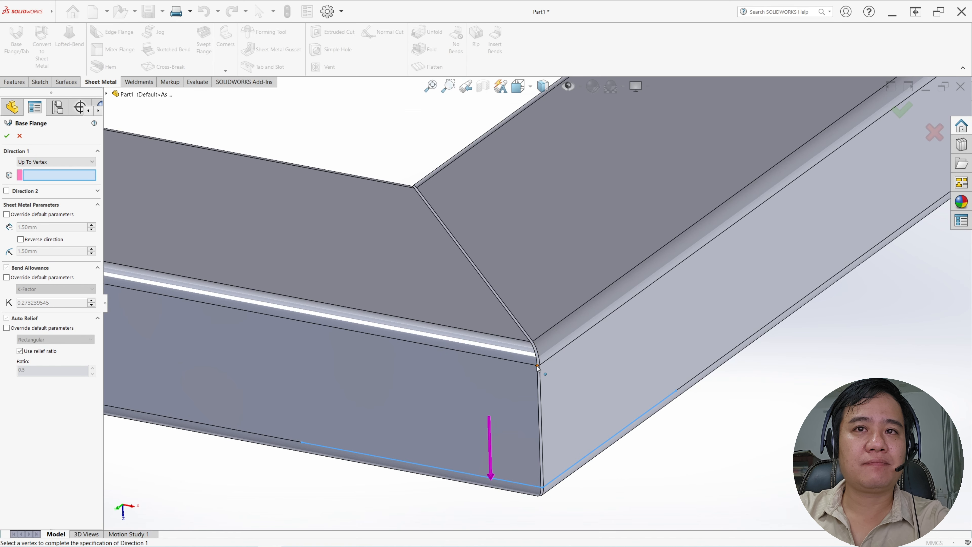
pyautogui.click(537, 366)
pyautogui.scroll(1, 539, 367)
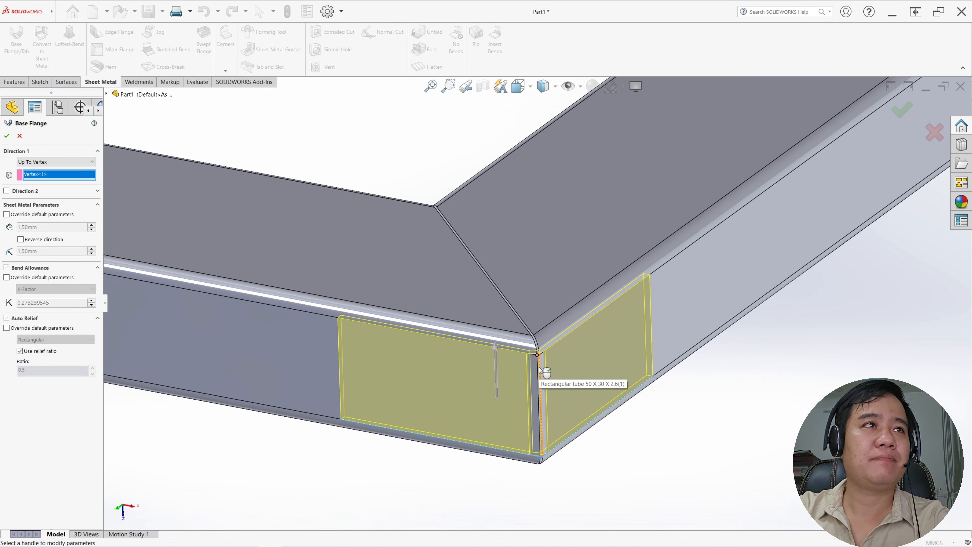
pyautogui.scroll(2, 539, 367)
pyautogui.moveTo(540, 367); pyautogui.dragTo(527, 87, button='middle')
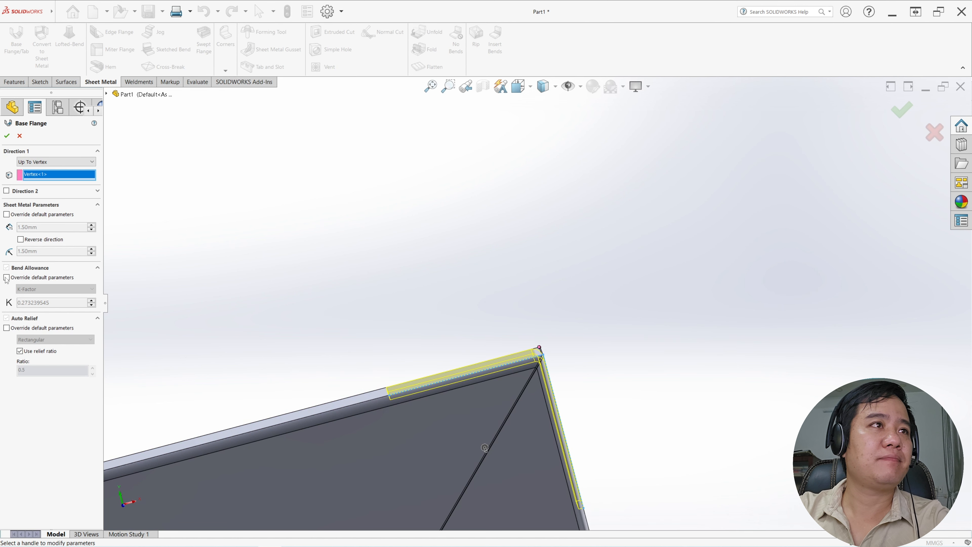
pyautogui.click(7, 136)
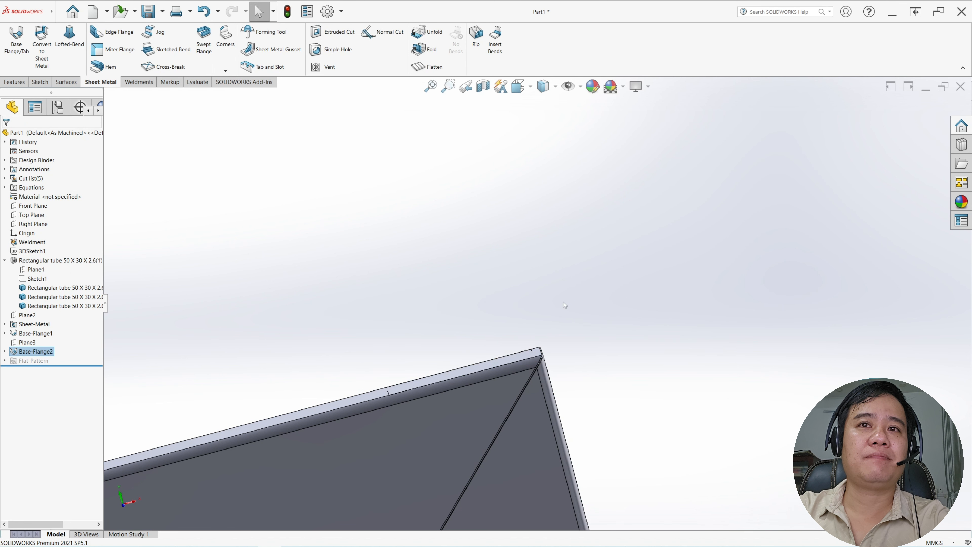
# Examine both flanged corners of the frame, closely inspecting the mitre gap and flange bend at the outer corner
pyautogui.press('f')
pyautogui.moveTo(559, 304); pyautogui.dragTo(518, 400, button='middle')
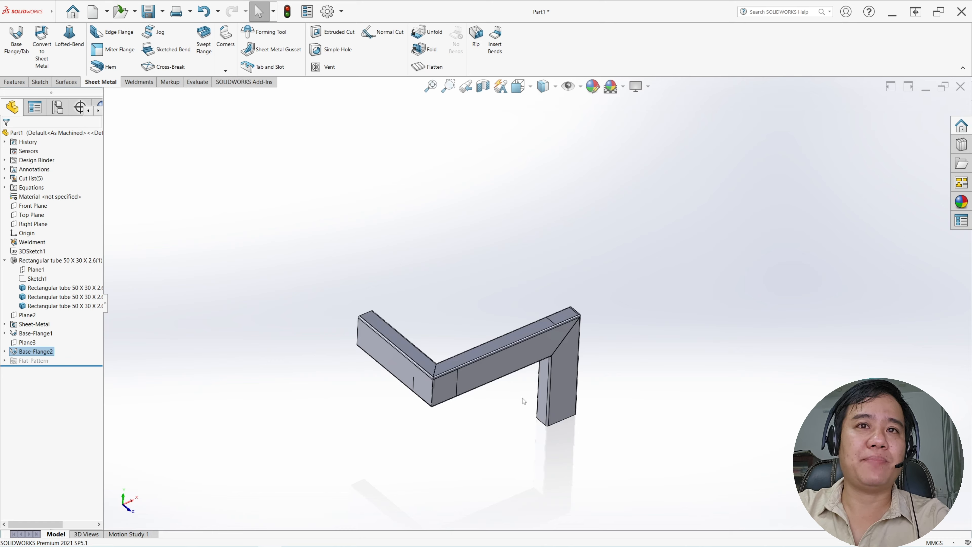
pyautogui.scroll(-6, 498, 383)
pyautogui.moveTo(443, 362)
pyautogui.mouseDown(button='middle')
pyautogui.moveTo(407, 412)
pyautogui.moveTo(456, 355)
pyautogui.mouseUp(button='middle')
pyautogui.scroll(-8, 456, 356)
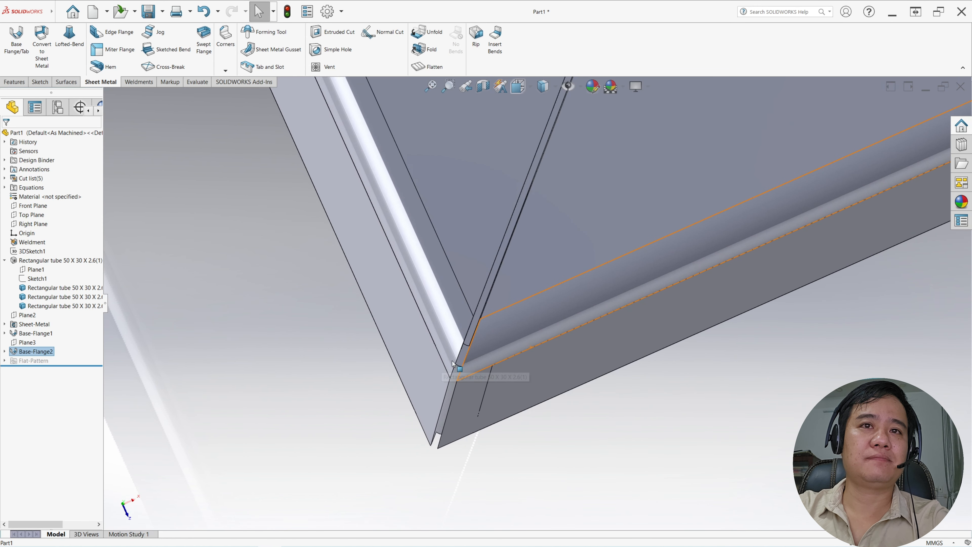
pyautogui.scroll(10, 642, 328)
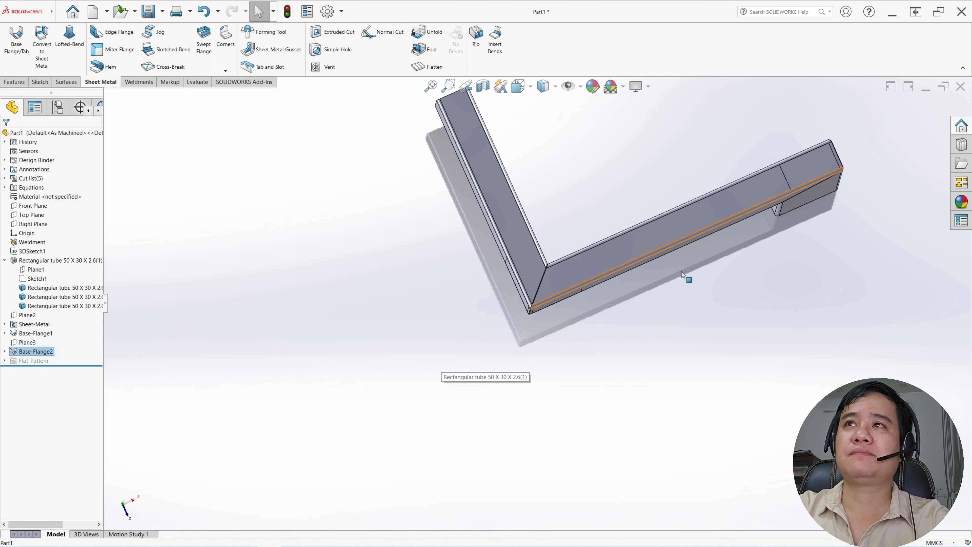
pyautogui.scroll(-4, 573, 275)
pyautogui.scroll(-2, 499, 330)
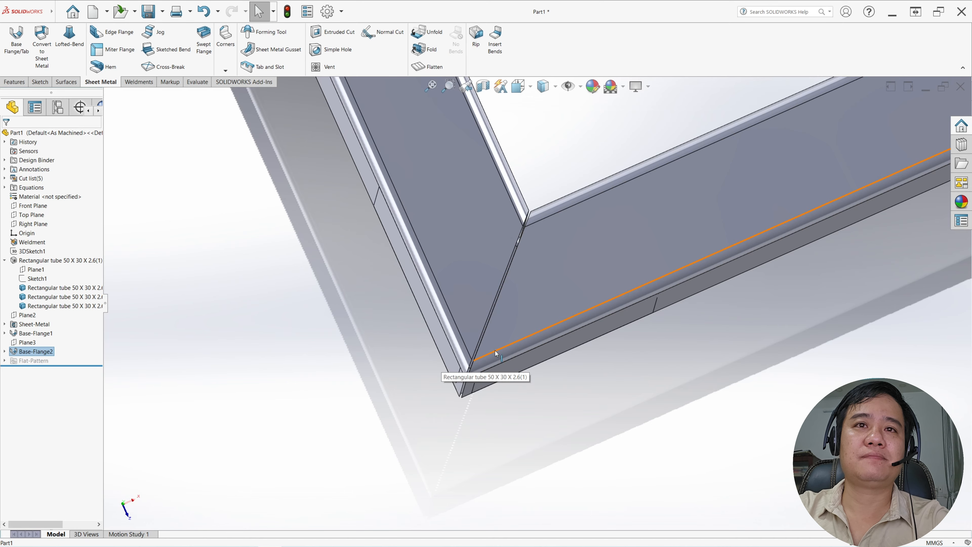
pyautogui.scroll(-4, 497, 362)
pyautogui.moveTo(497, 362); pyautogui.dragTo(475, 334, button='middle')
pyautogui.scroll(3, 507, 260)
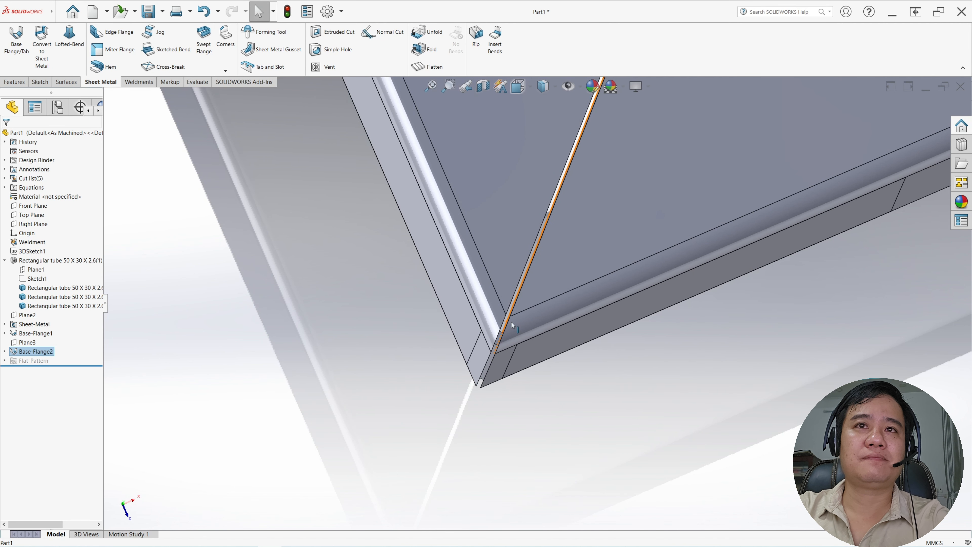
# Start a sketch on the tube's flat mitred face and convert the outline of the flange's curved bend face at the outer corner
pyautogui.click(508, 262)
pyautogui.click(540, 238)
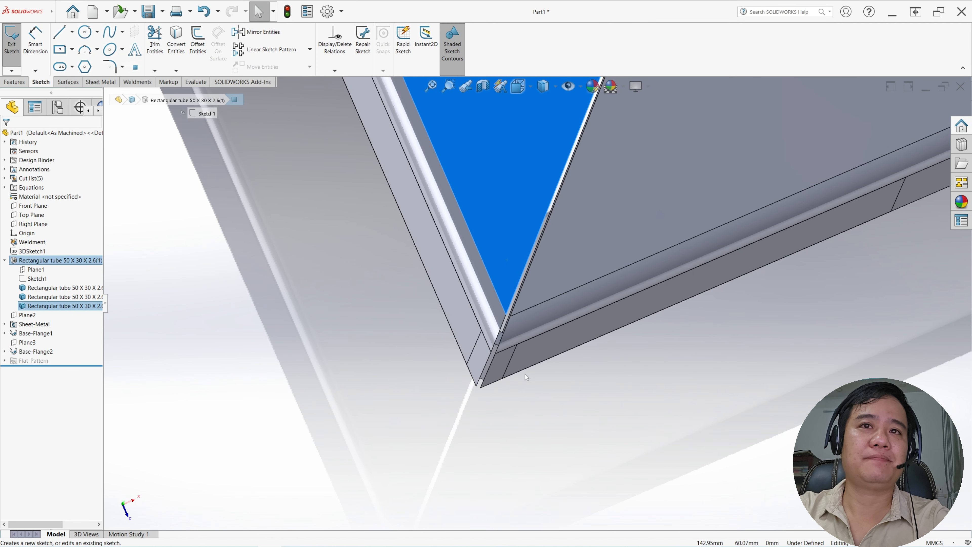
pyautogui.scroll(-8, 338, 440)
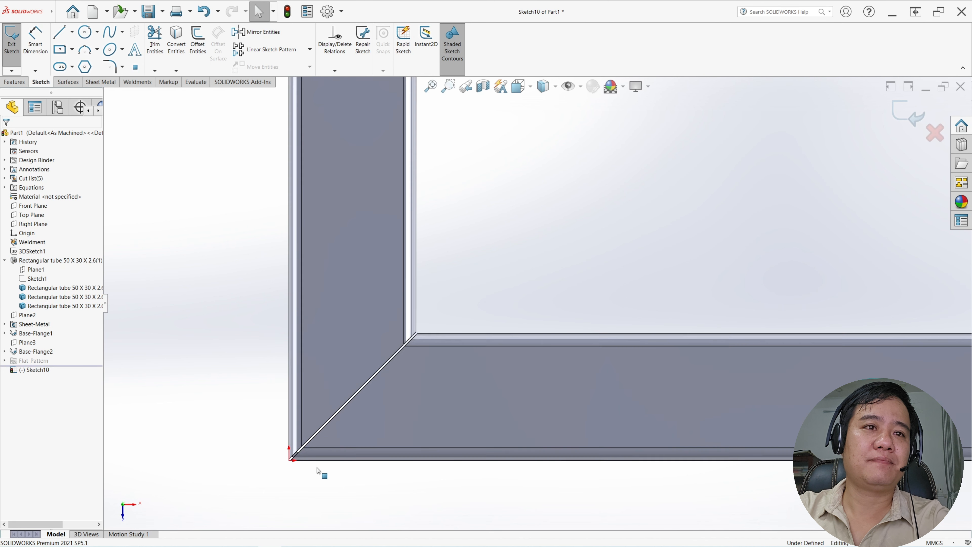
pyautogui.click(340, 401)
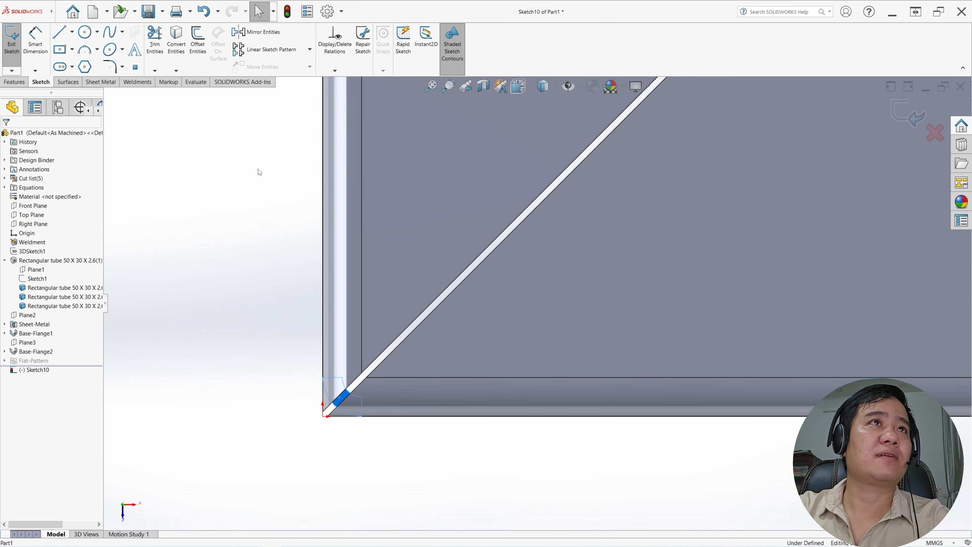
pyautogui.click(176, 39)
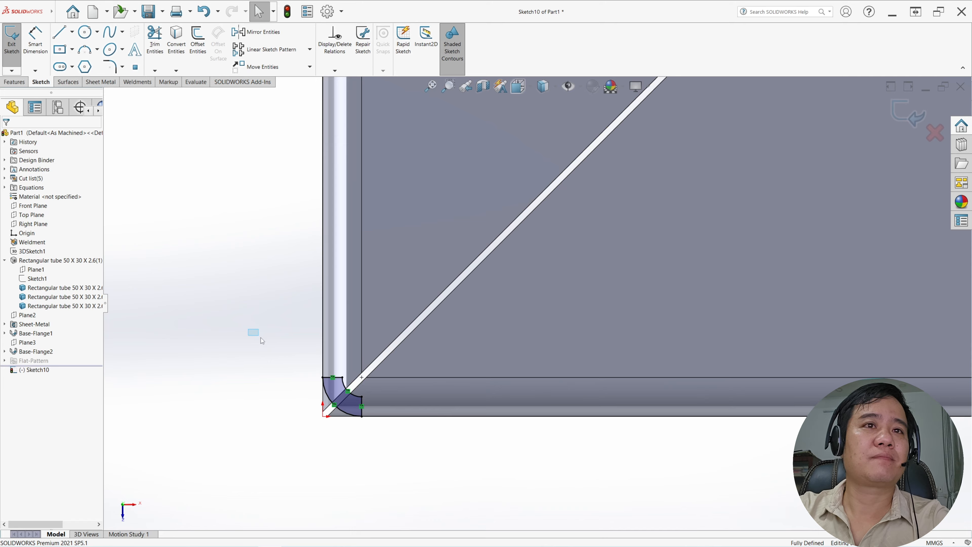
# Turn the four converted bend outline entities into construction geometry
pyautogui.moveTo(260, 338); pyautogui.dragTo(379, 445)
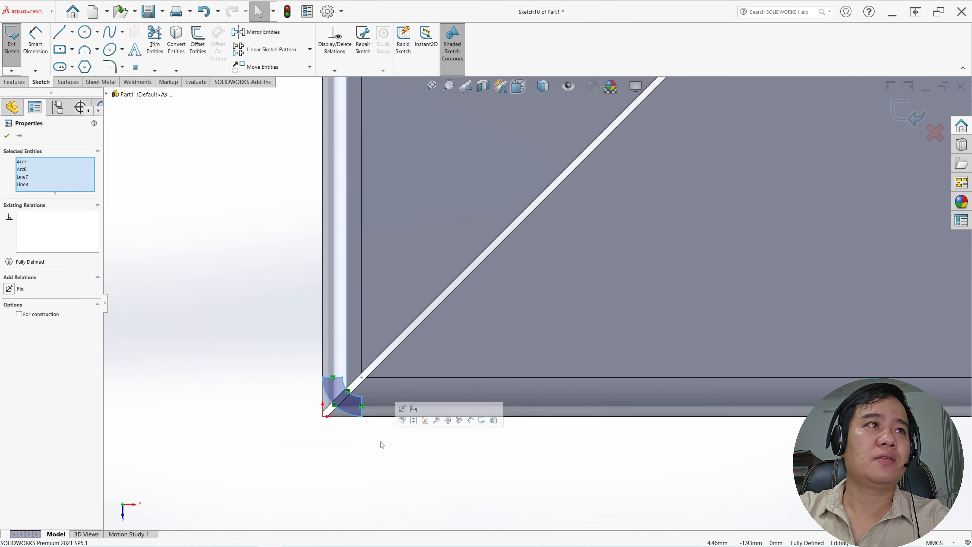
pyautogui.click(19, 315)
pyautogui.click(7, 136)
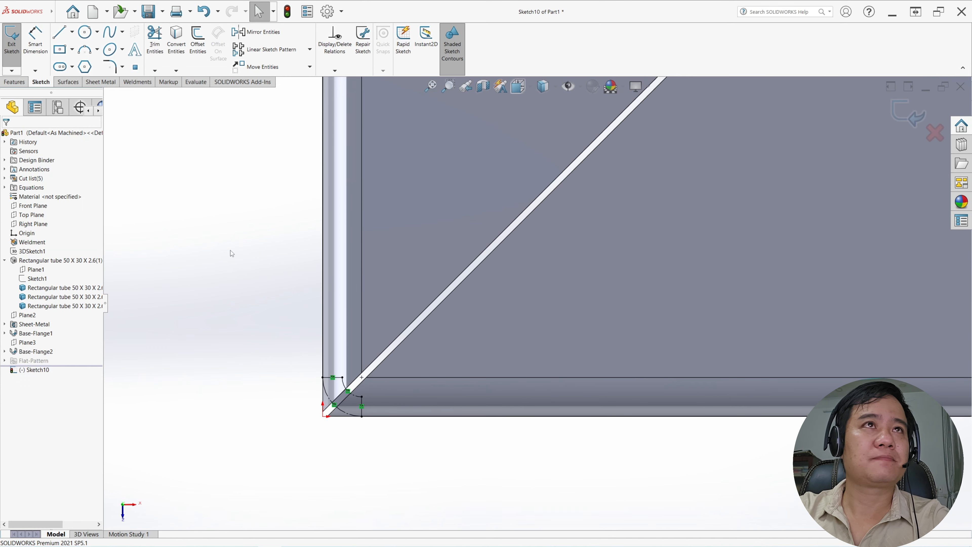
# Offset the two straight end lines of the bend outline 0.5 mm outward, away from the bend
pyautogui.click(198, 43)
pyautogui.write('0')
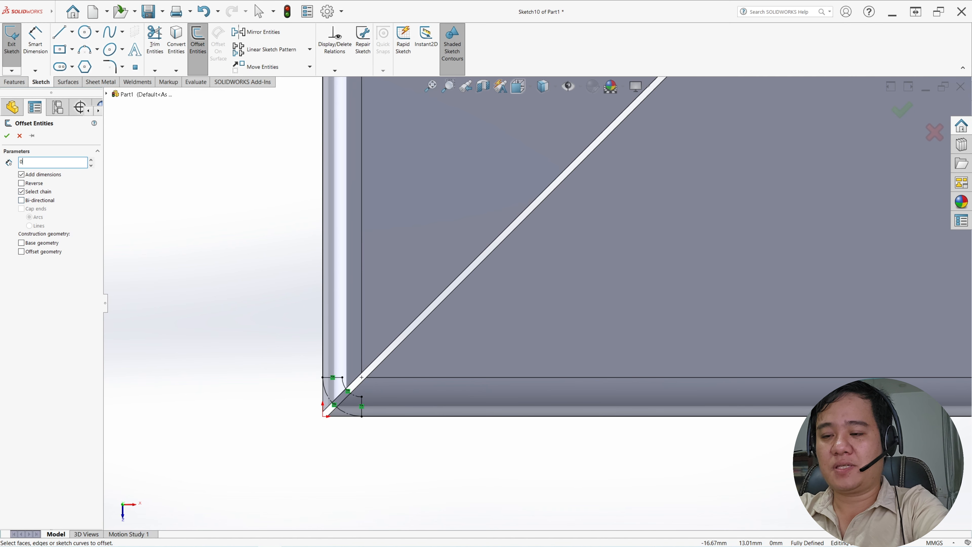
pyautogui.write('.5')
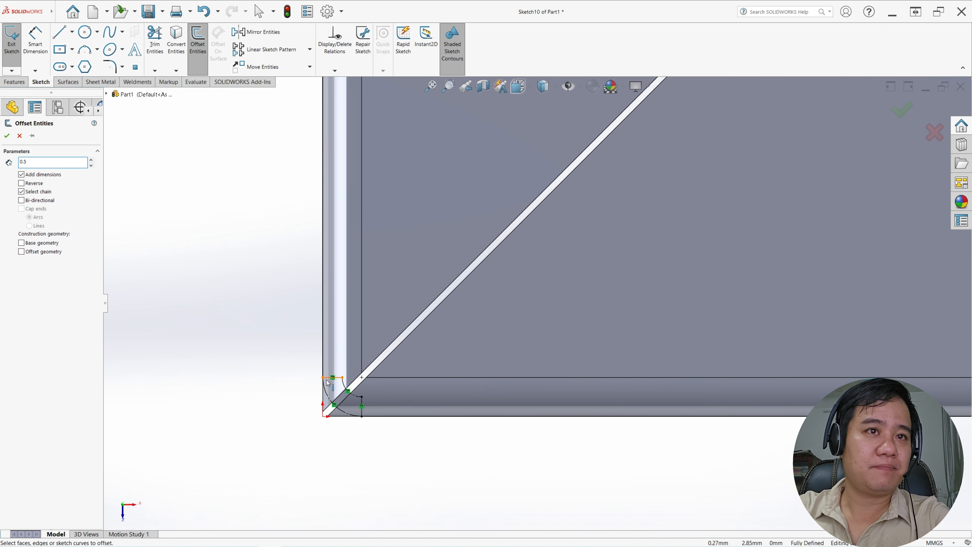
pyautogui.click(327, 381)
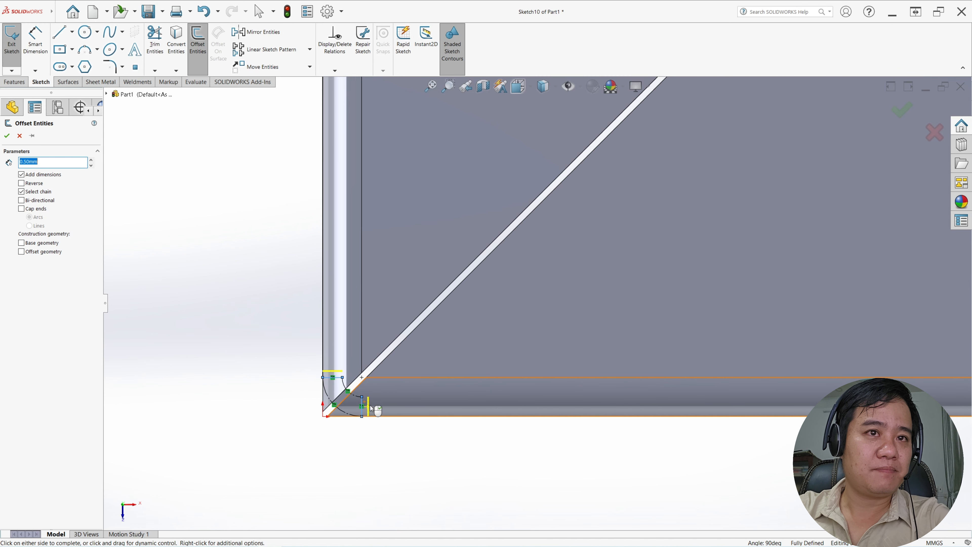
pyautogui.click(372, 439)
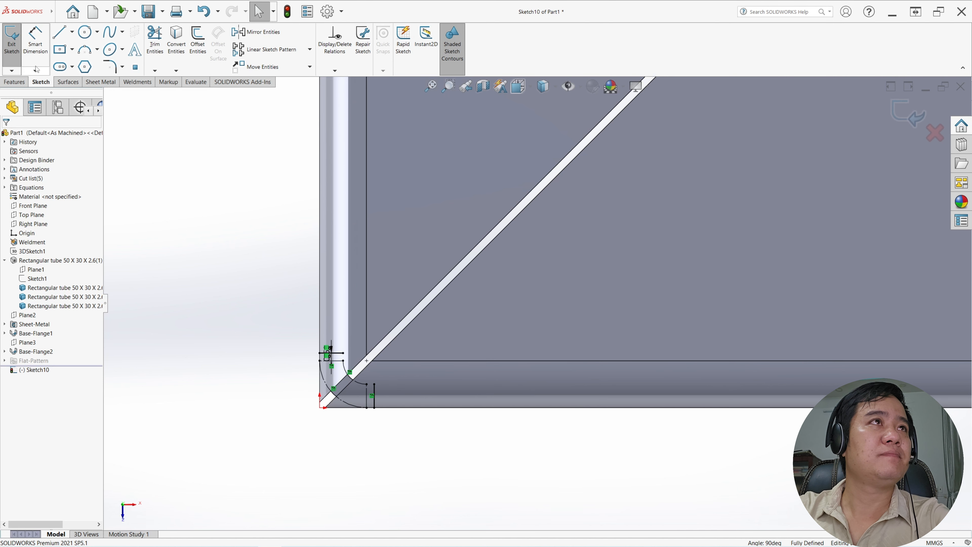
# Connect the ends of the two offset lines with four slanted lines, forming a closed profile around the bend
pyautogui.click(61, 33)
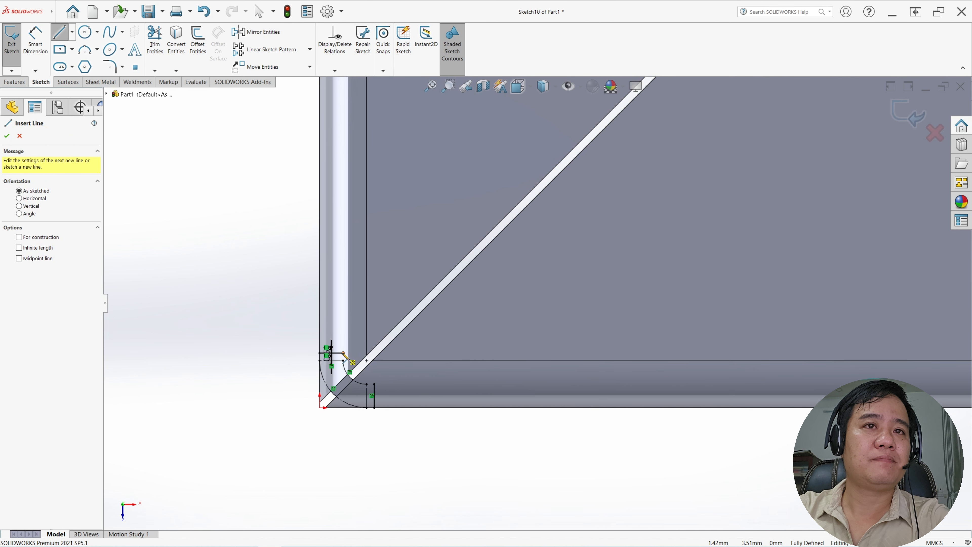
pyautogui.click(343, 360)
pyautogui.scroll(-4, 343, 360)
pyautogui.click(446, 378)
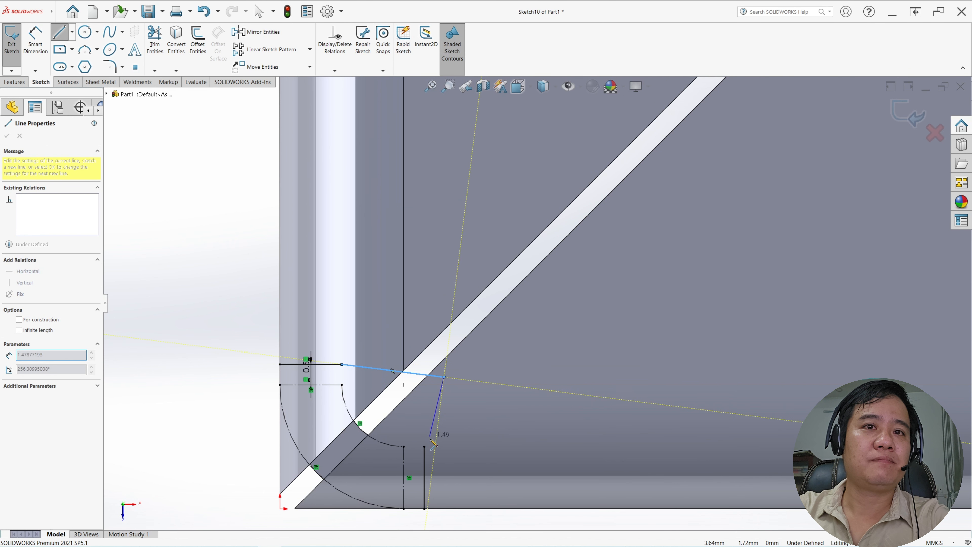
pyautogui.scroll(3, 456, 427)
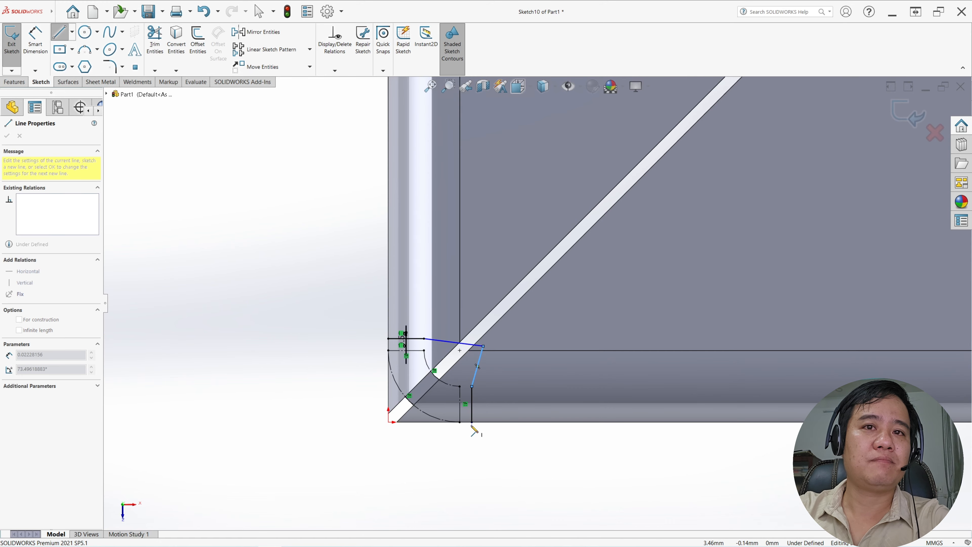
pyautogui.click(363, 433)
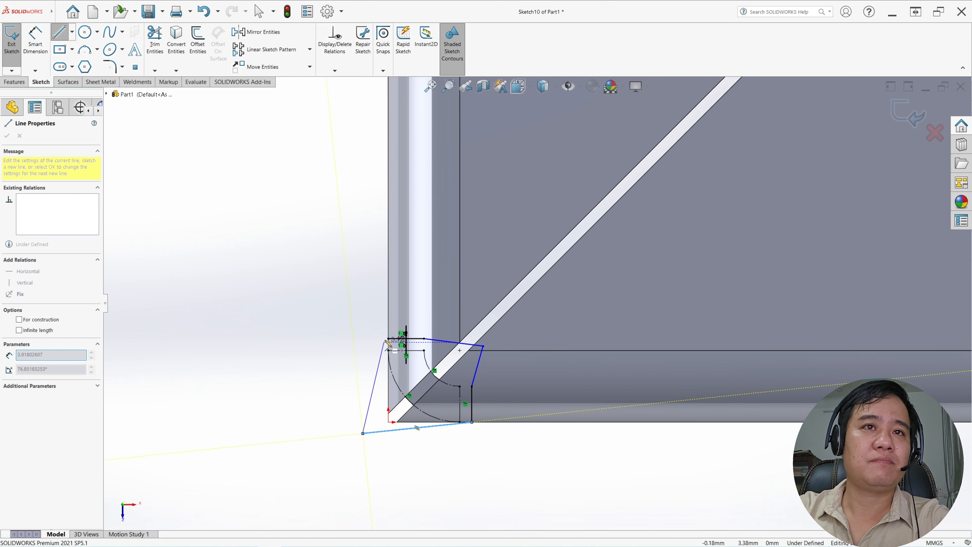
pyautogui.click(388, 339)
pyautogui.press('Escape')
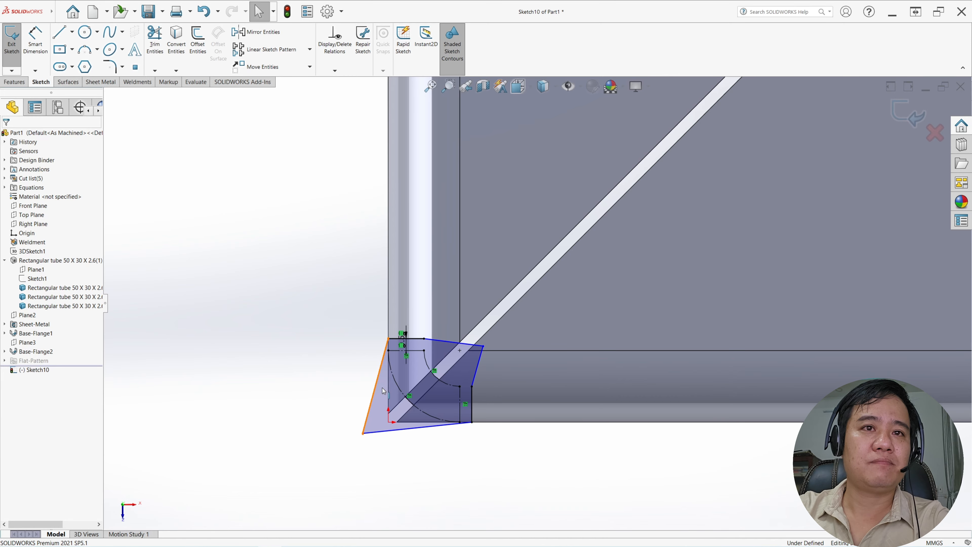
# Make the profile's two outer lines collinear with the vertical and horizontal outer edges at the corner
pyautogui.click(382, 388)
pyautogui.keyDown('ctrl'); pyautogui.click(388, 318); pyautogui.keyUp('ctrl')
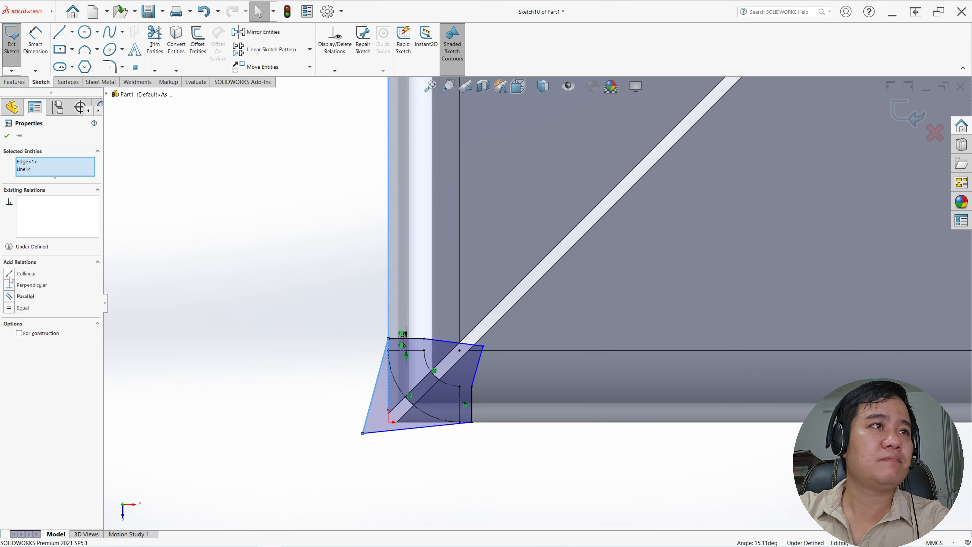
pyautogui.click(10, 280)
pyautogui.press('Escape')
pyautogui.click(419, 431)
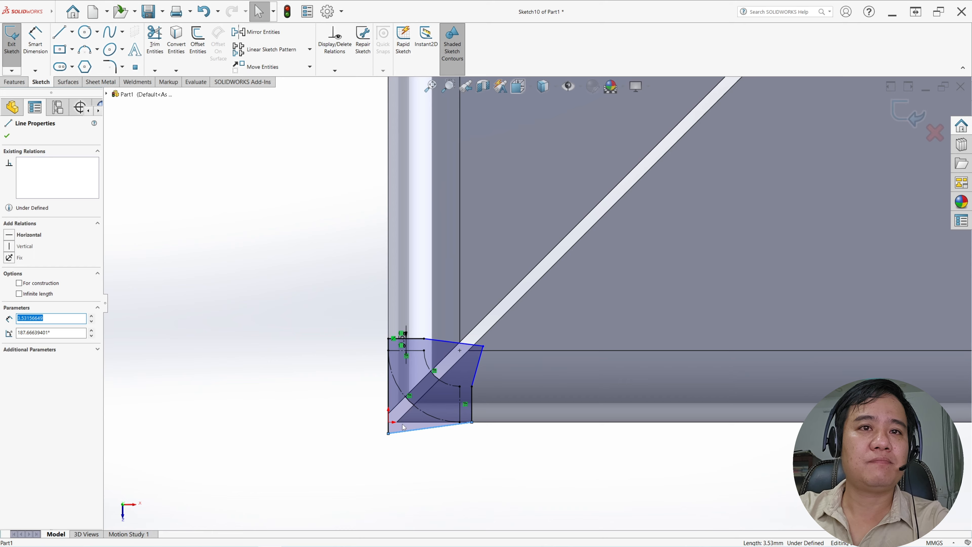
pyautogui.keyDown('ctrl'); pyautogui.click(405, 422); pyautogui.keyUp('ctrl')
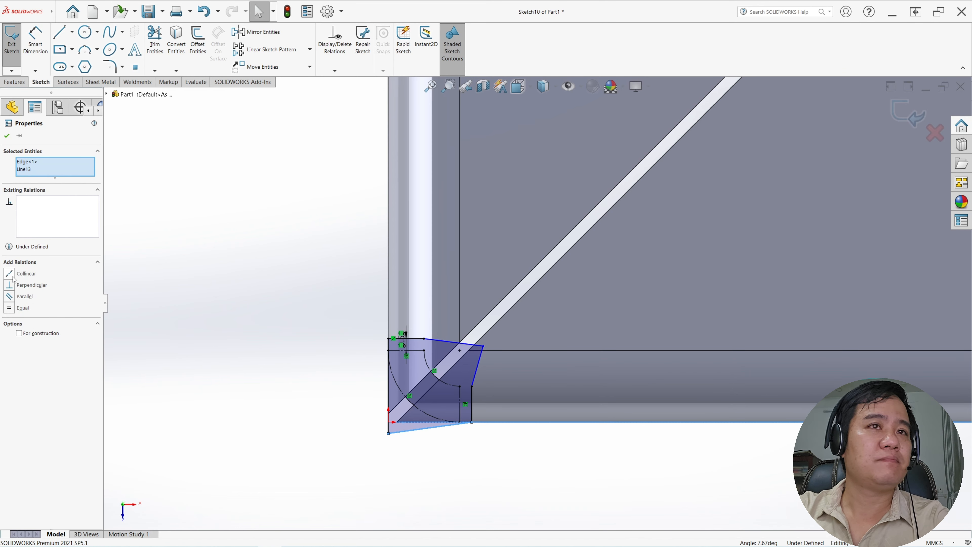
pyautogui.click(11, 275)
pyautogui.press('Escape')
# Make the profile's two inner slanted lines collinear with the adjacent 0.5 mm offset lines, squaring the relief profile
pyautogui.click(444, 344)
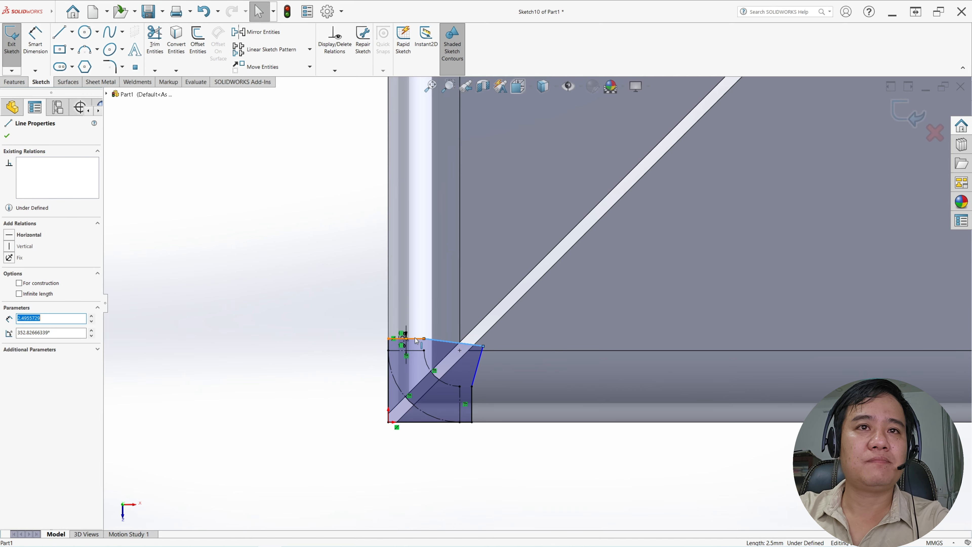
pyautogui.keyDown('ctrl'); pyautogui.click(411, 340); pyautogui.keyUp('ctrl')
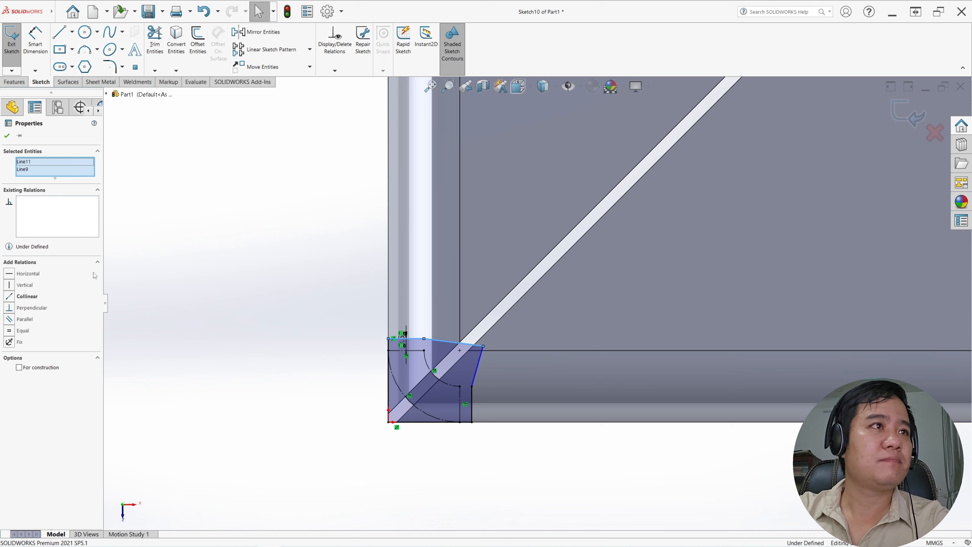
pyautogui.click(8, 297)
pyautogui.press('Escape')
pyautogui.click(477, 365)
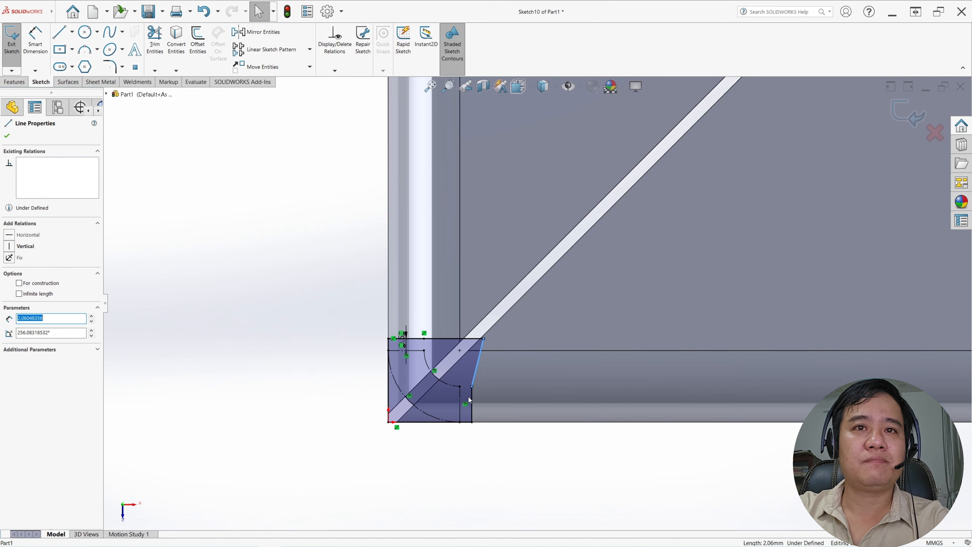
pyautogui.keyDown('ctrl'); pyautogui.click(473, 402); pyautogui.keyUp('ctrl')
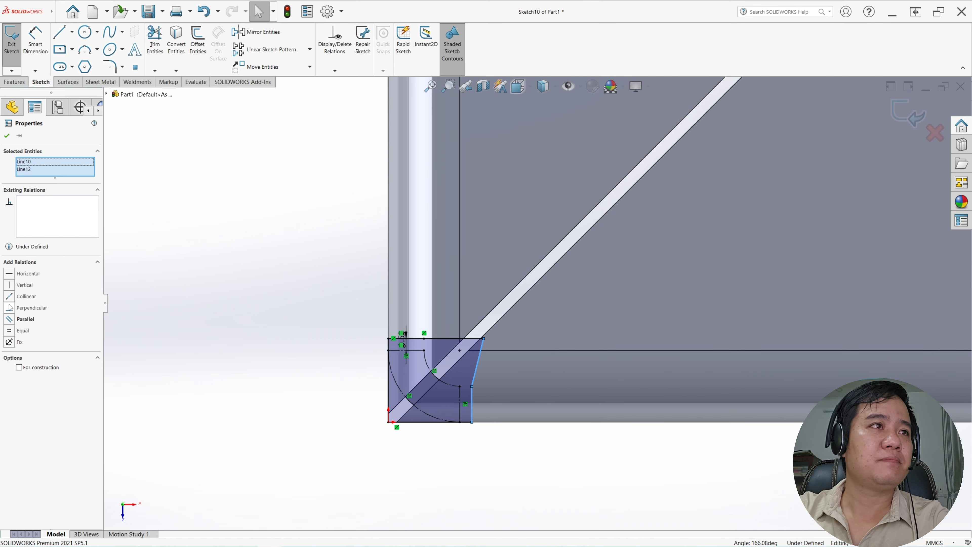
pyautogui.click(26, 295)
pyautogui.click(251, 276)
# Finish the sketch and set up an Extruded Cut from the relief profile with a Through All end condition
pyautogui.scroll(3, 267, 281)
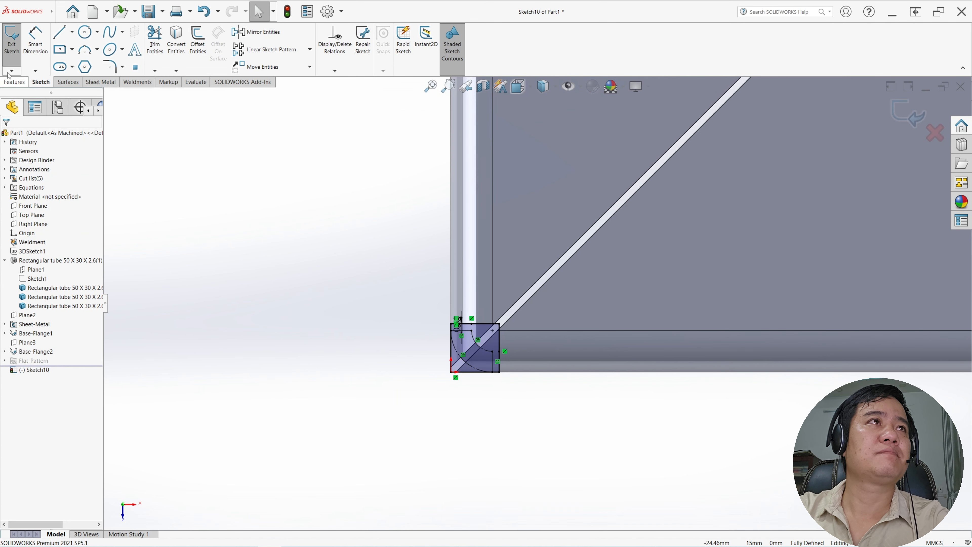
pyautogui.click(15, 51)
pyautogui.scroll(4, 560, 208)
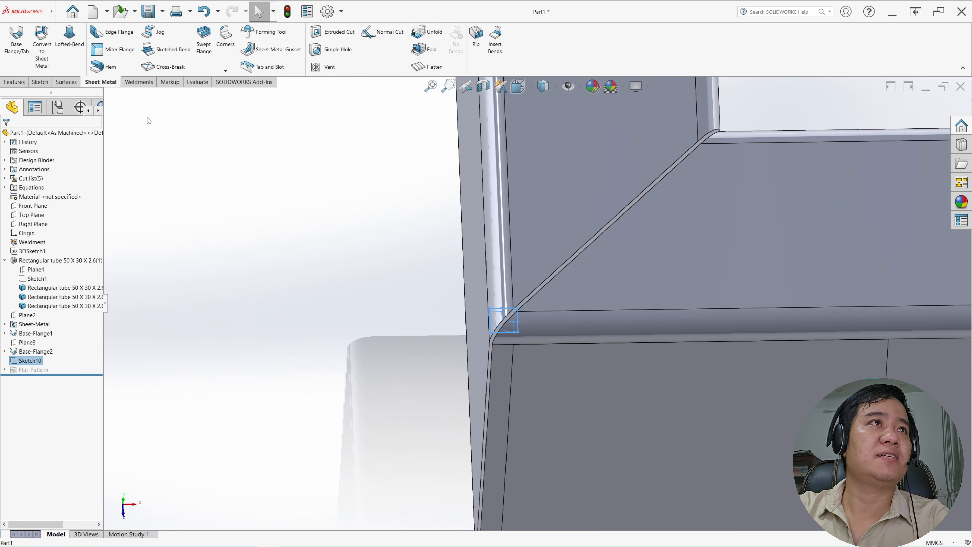
pyautogui.click(15, 82)
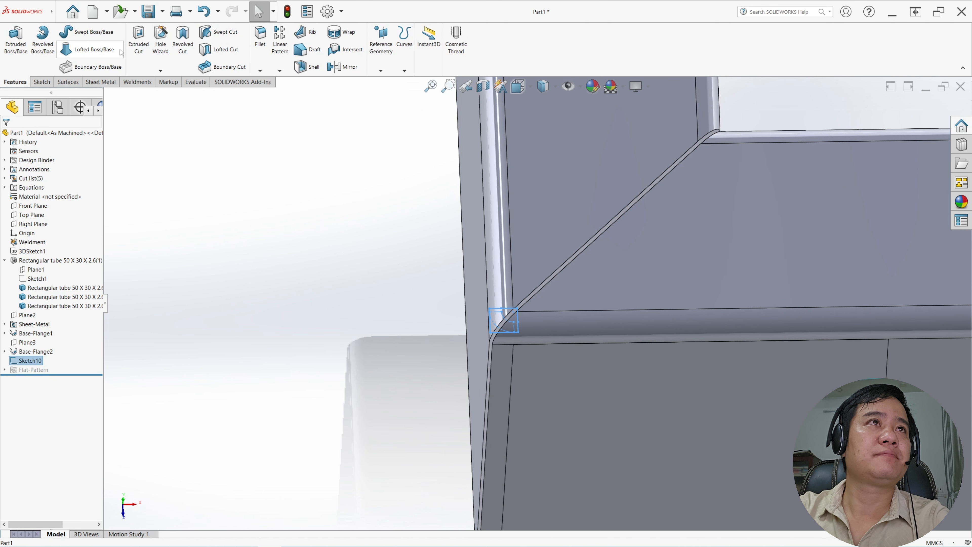
pyautogui.click(139, 40)
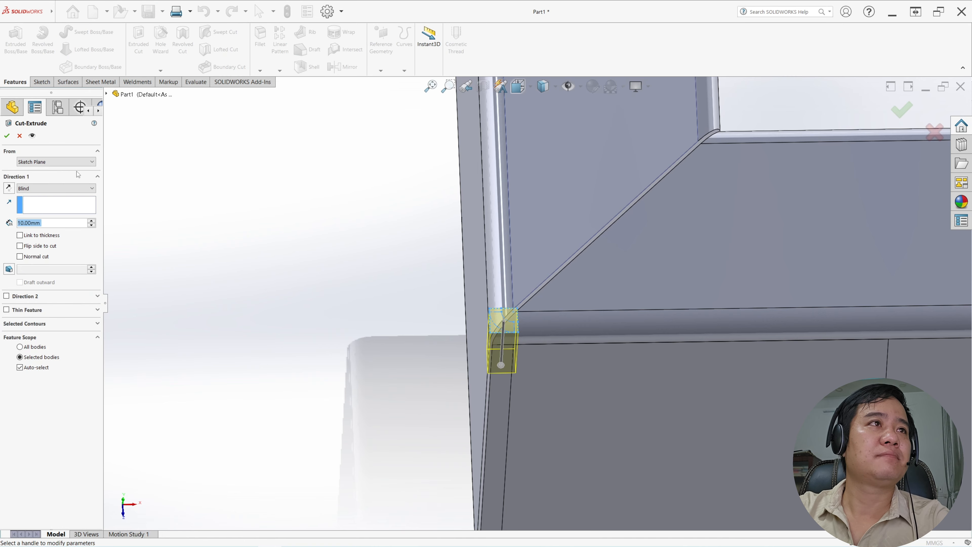
pyautogui.click(47, 187)
pyautogui.click(34, 204)
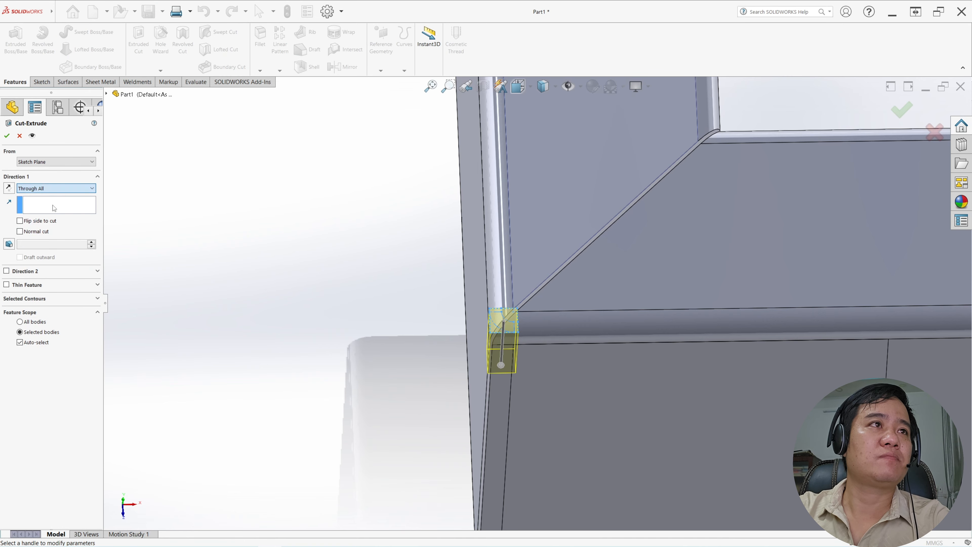
pyautogui.scroll(2, 678, 381)
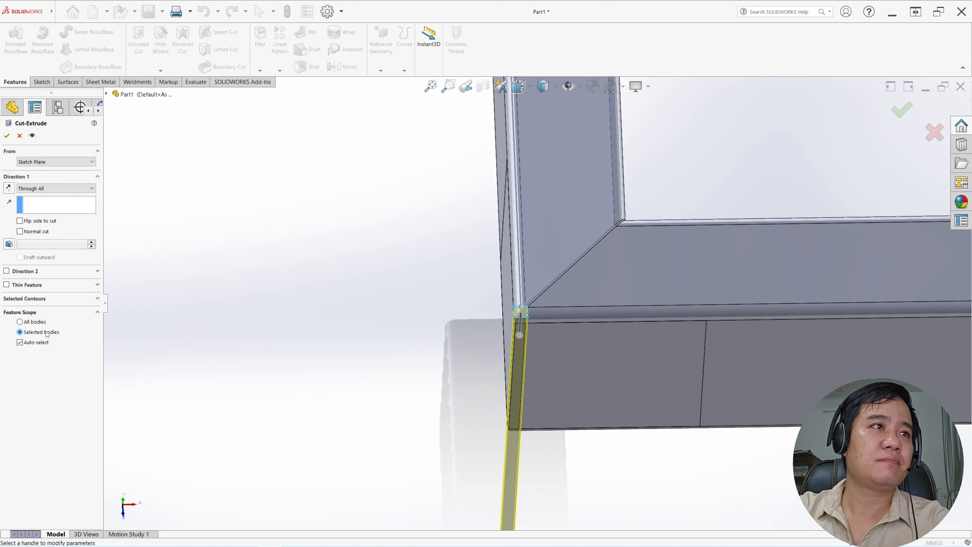
# Limit the cut's feature scope to the two rectangular tubes meeting at the corner and create the cut
pyautogui.click(20, 342)
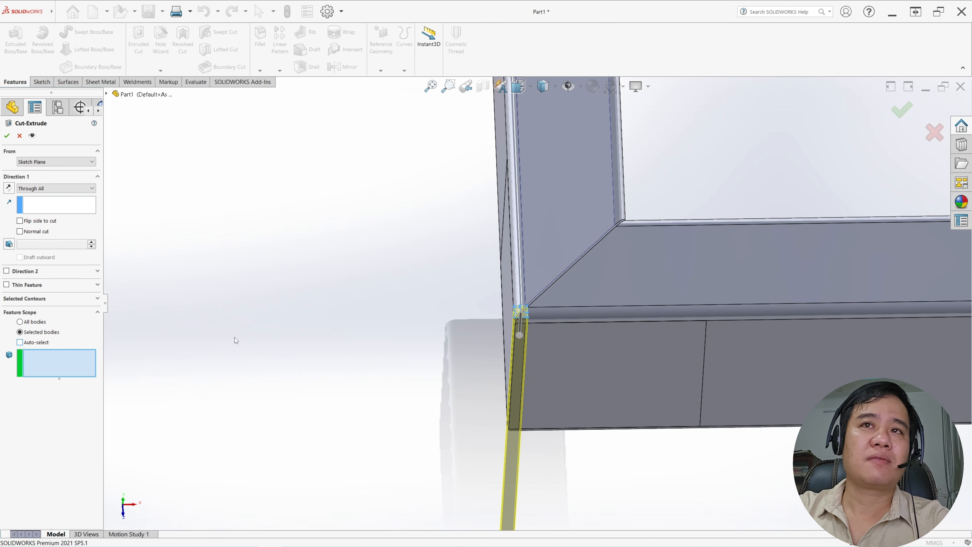
pyautogui.scroll(2, 525, 310)
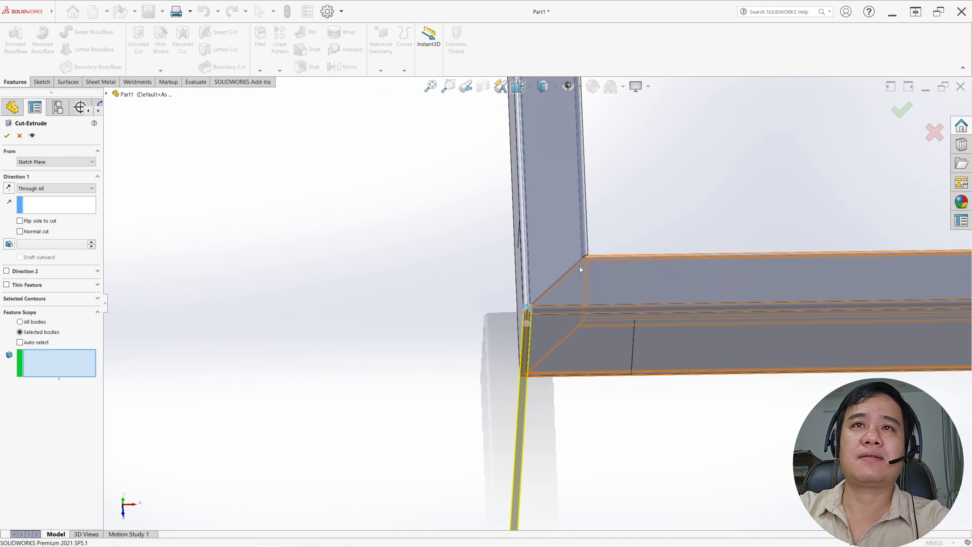
pyautogui.click(562, 200)
pyautogui.click(673, 282)
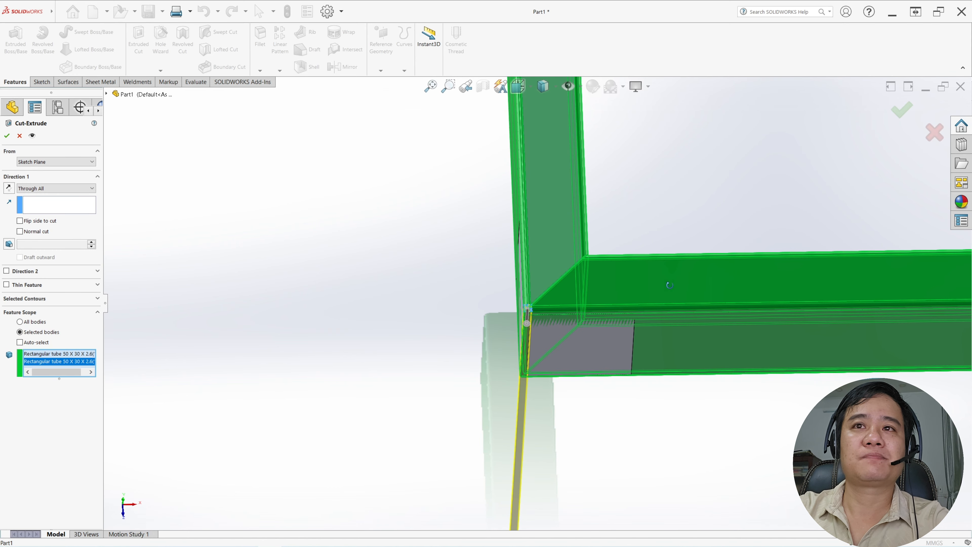
pyautogui.moveTo(673, 282); pyautogui.dragTo(446, 280, button='middle')
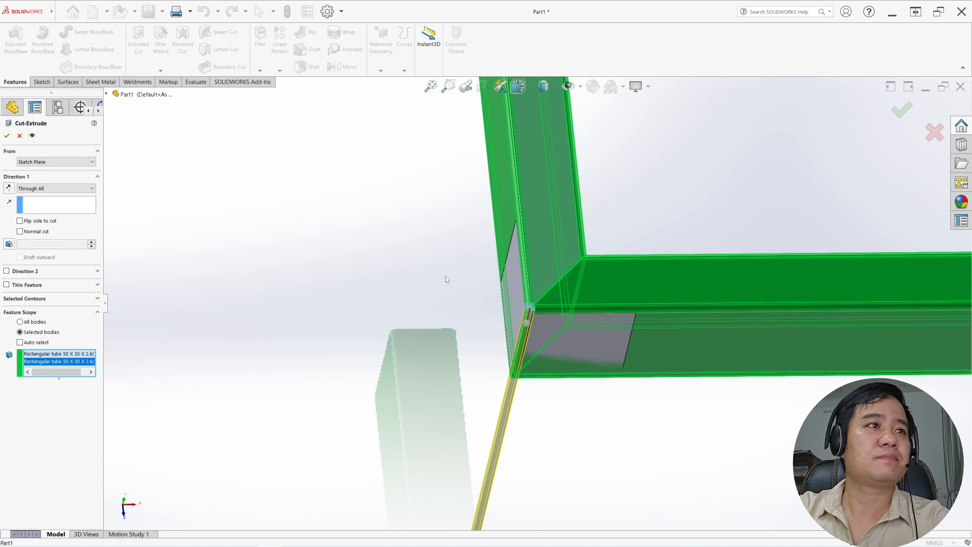
pyautogui.click(6, 137)
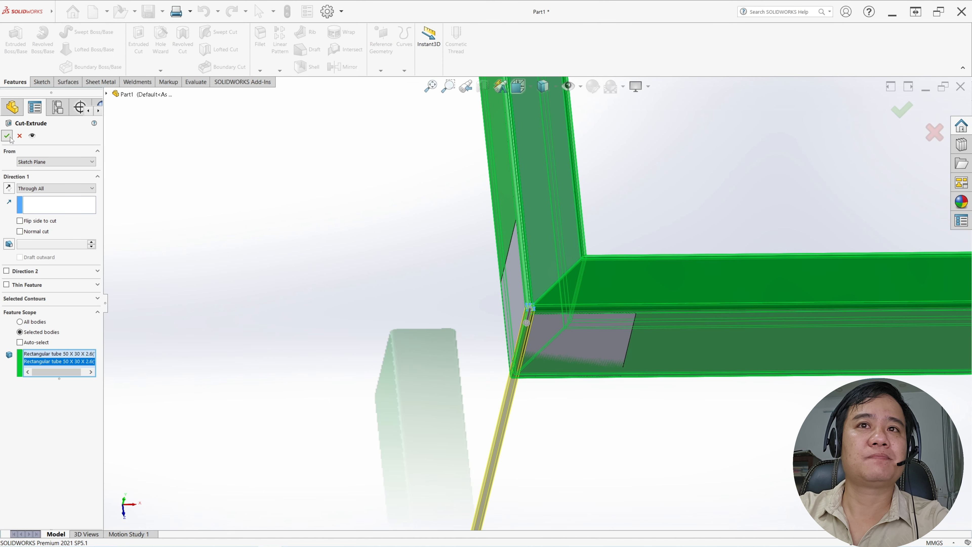
# Start a sketch on the tube's side face at the other mitred corner and convert the bend face's outline into it
pyautogui.moveTo(589, 305); pyautogui.dragTo(754, 239, button='middle')
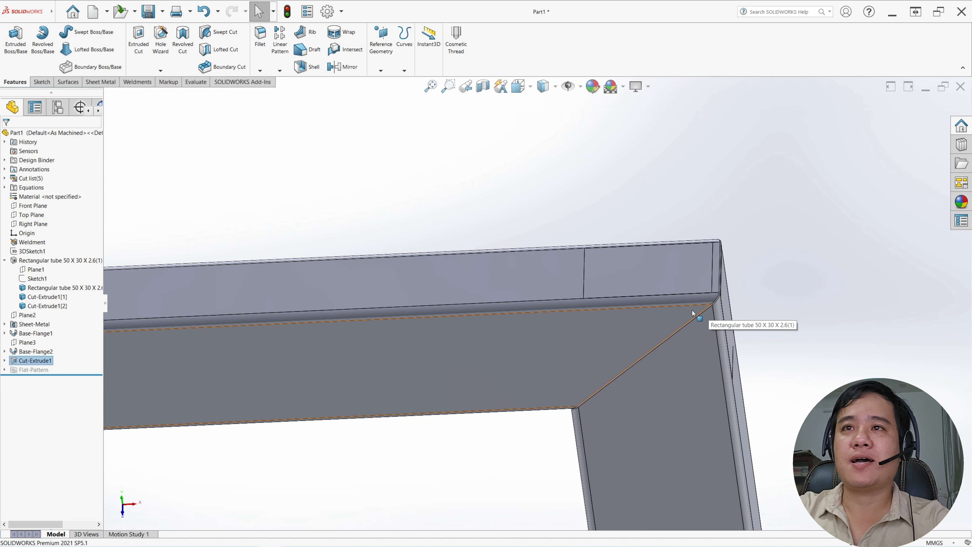
pyautogui.click(685, 316)
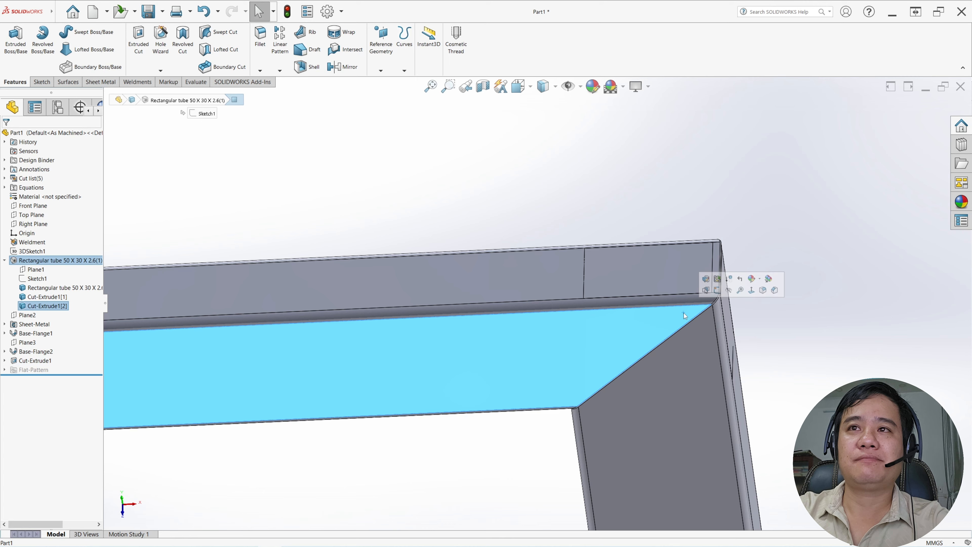
pyautogui.click(718, 291)
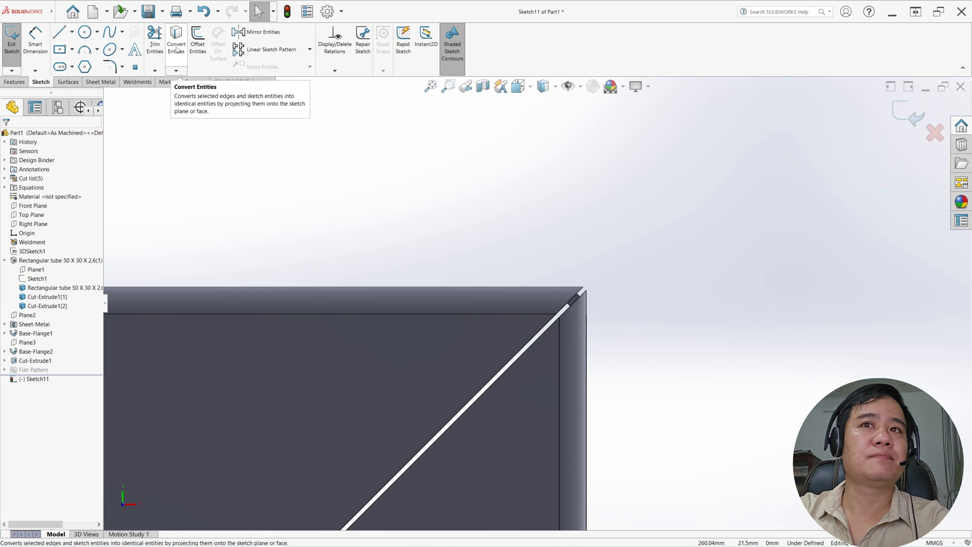
pyautogui.scroll(-3, 557, 237)
pyautogui.click(592, 376)
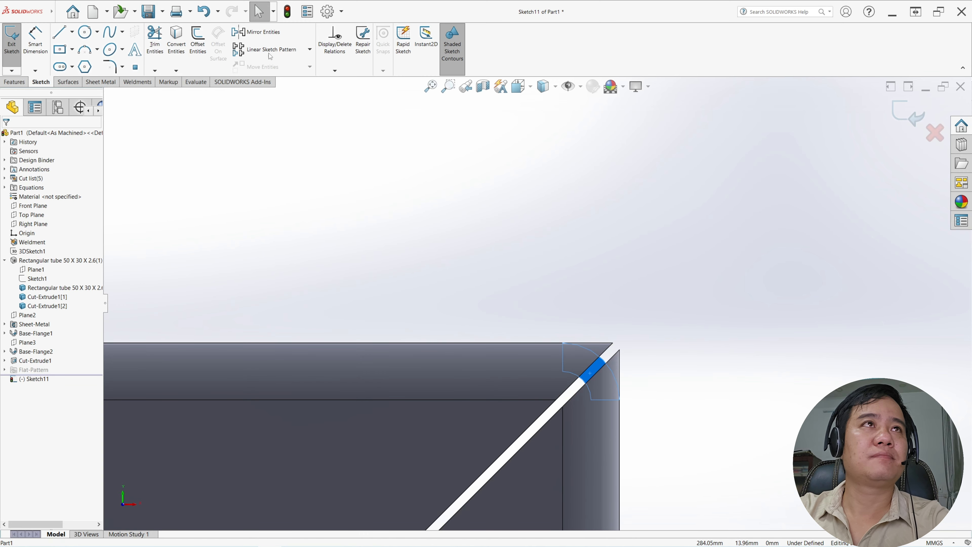
pyautogui.click(176, 40)
# Turn the converted arcs and lines of the second corner's bend outline into construction geometry
pyautogui.moveTo(481, 287); pyautogui.dragTo(667, 443)
pyautogui.click(18, 315)
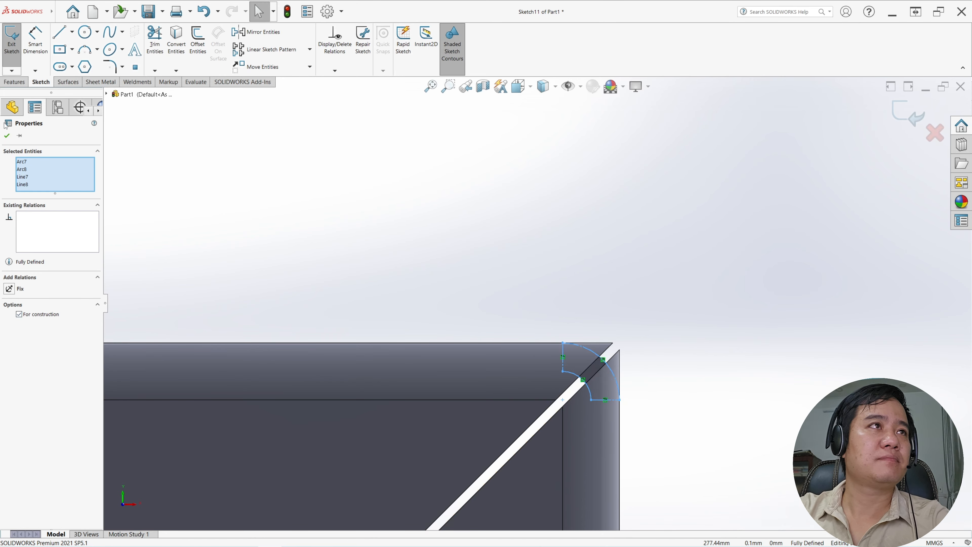
pyautogui.click(7, 136)
# Offset the two straight end lines of the second corner's bend outline 0.5 mm outward, away from the bend
pyautogui.click(197, 40)
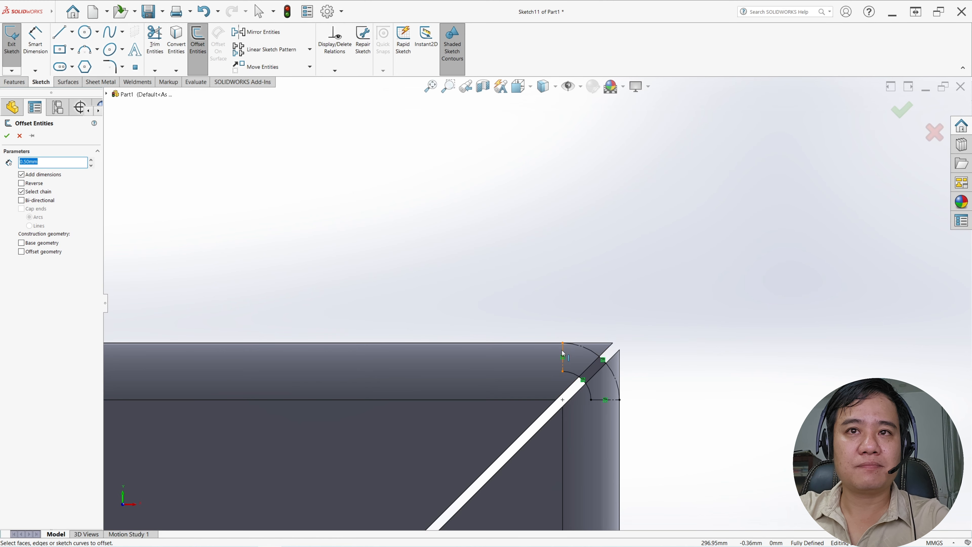
pyautogui.click(562, 358)
pyautogui.click(605, 417)
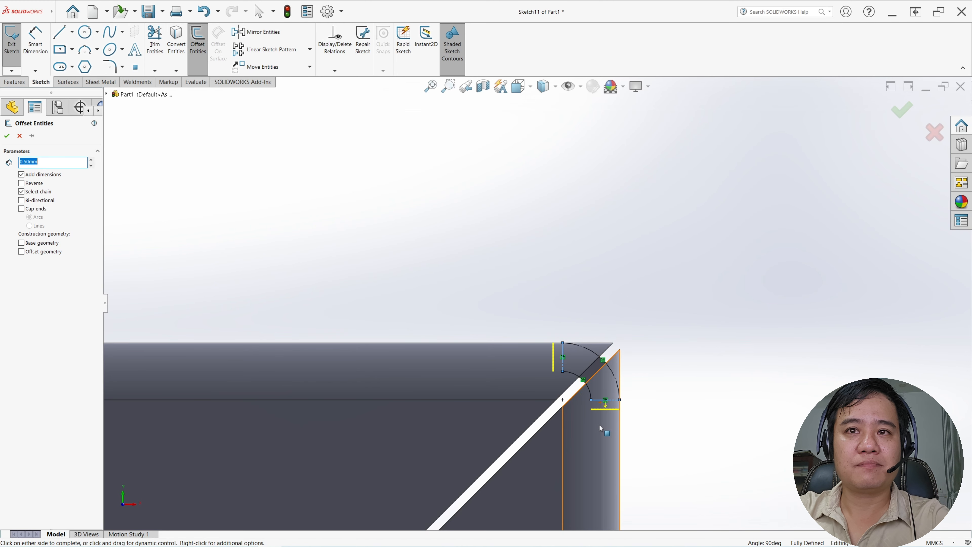
# Join the ends of the second corner's two offset lines with four slanted lines to close the profile around the bend
pyautogui.click(60, 31)
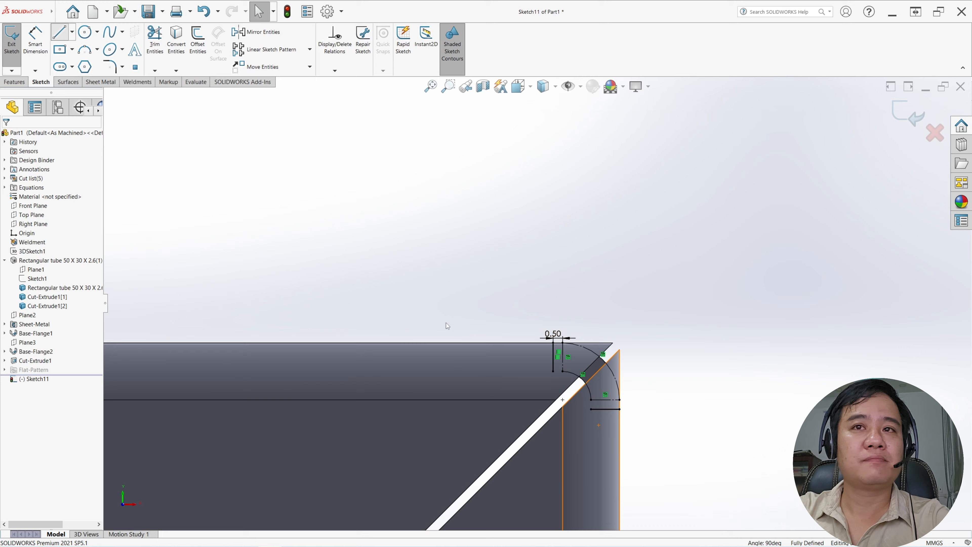
pyautogui.click(554, 372)
pyautogui.click(515, 422)
pyautogui.doubleClick(592, 409)
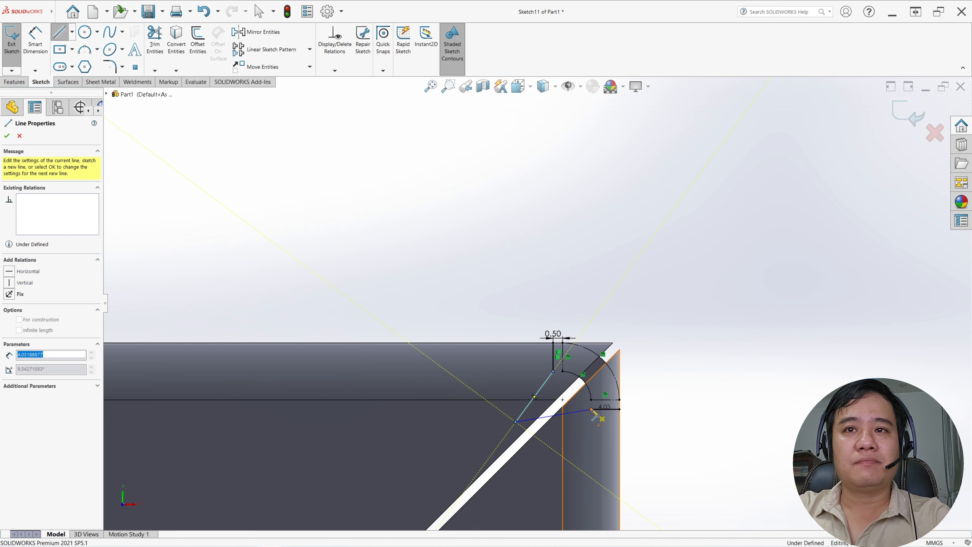
pyautogui.click(620, 409)
pyautogui.click(658, 324)
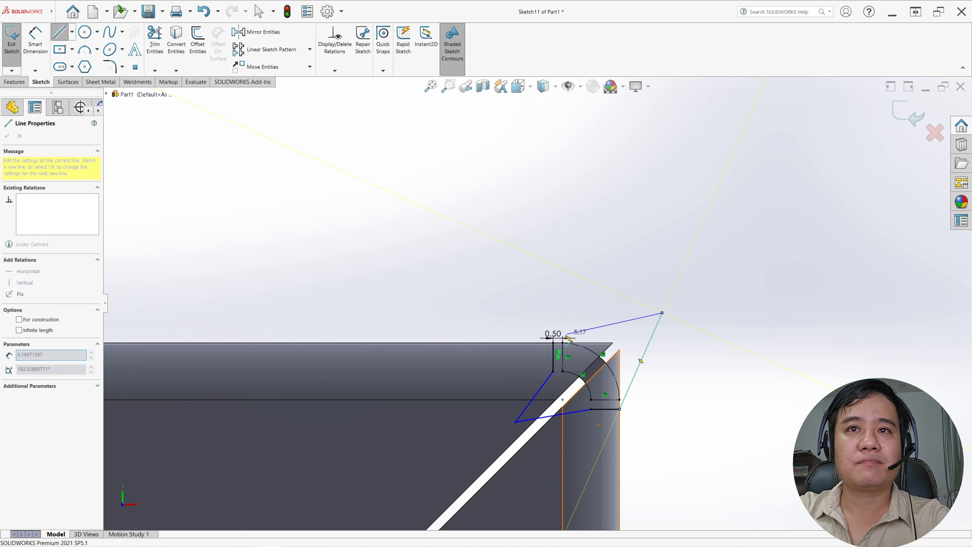
pyautogui.click(553, 342)
pyautogui.press('Escape')
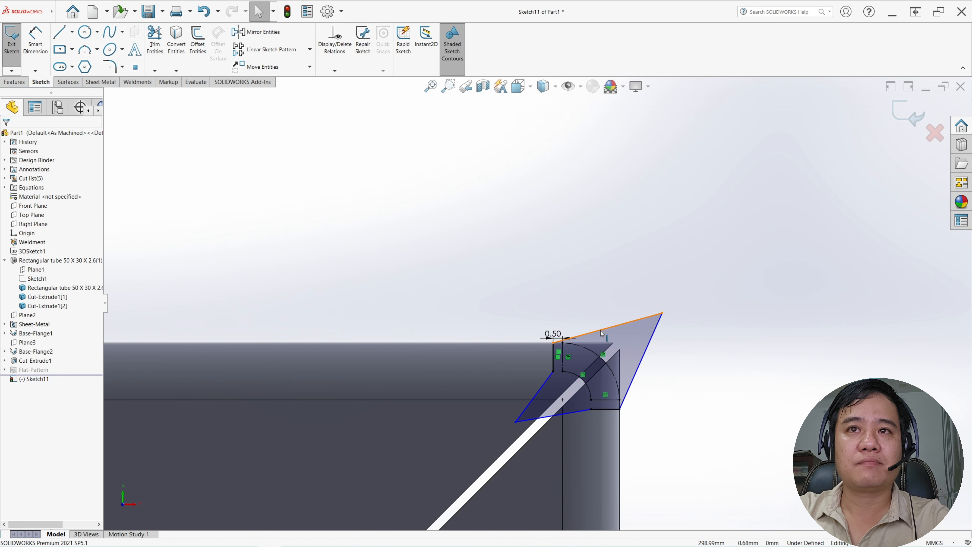
# Make the second profile's two outer slanted lines collinear with the tubes' horizontal and vertical outer edges
pyautogui.click(605, 329)
pyautogui.keyDown('ctrl'); pyautogui.click(604, 344); pyautogui.keyUp('ctrl')
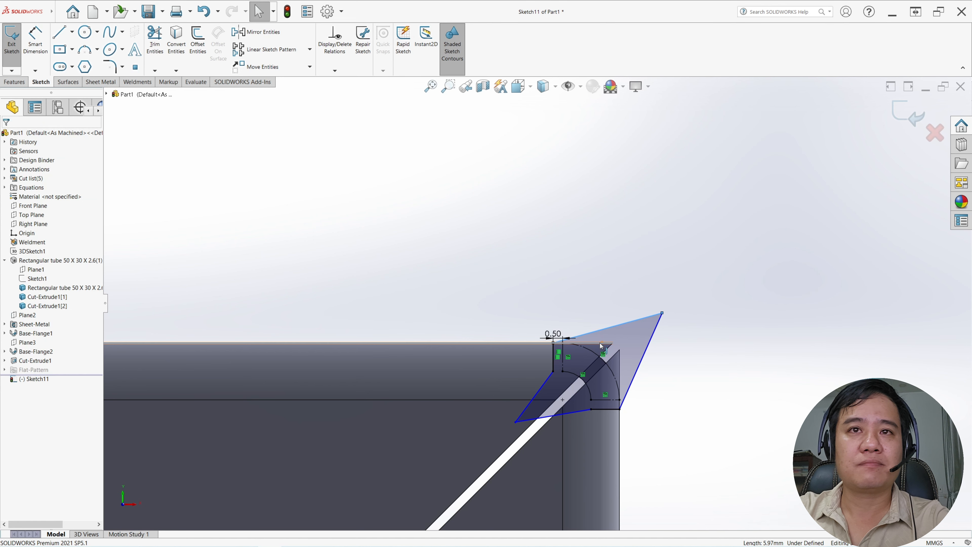
pyautogui.click(10, 277)
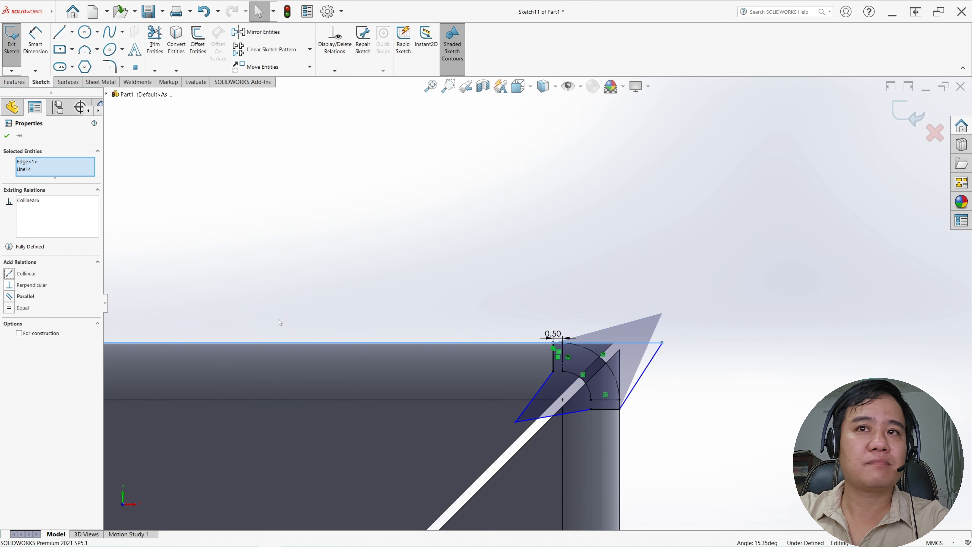
pyautogui.click(738, 393)
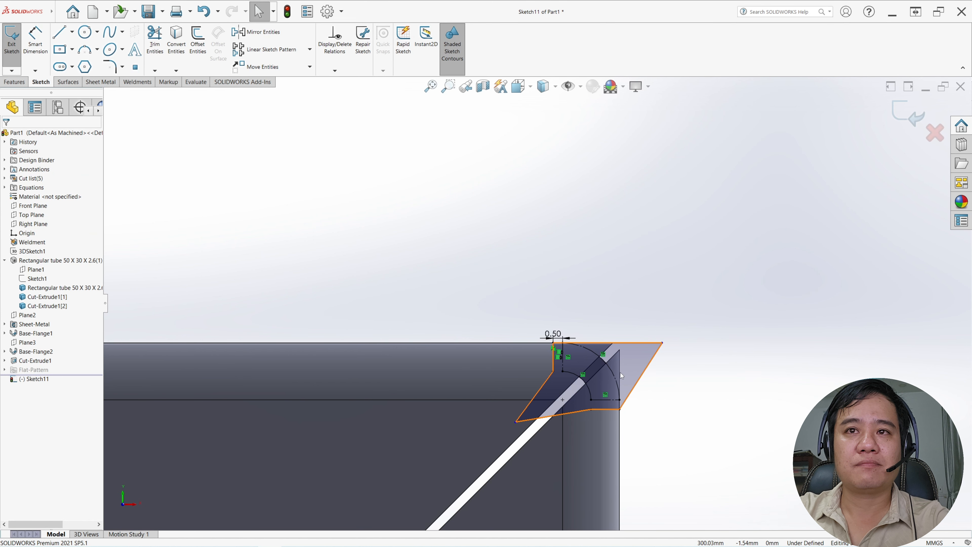
pyautogui.click(621, 376)
pyautogui.keyDown('ctrl'); pyautogui.click(638, 382); pyautogui.keyUp('ctrl')
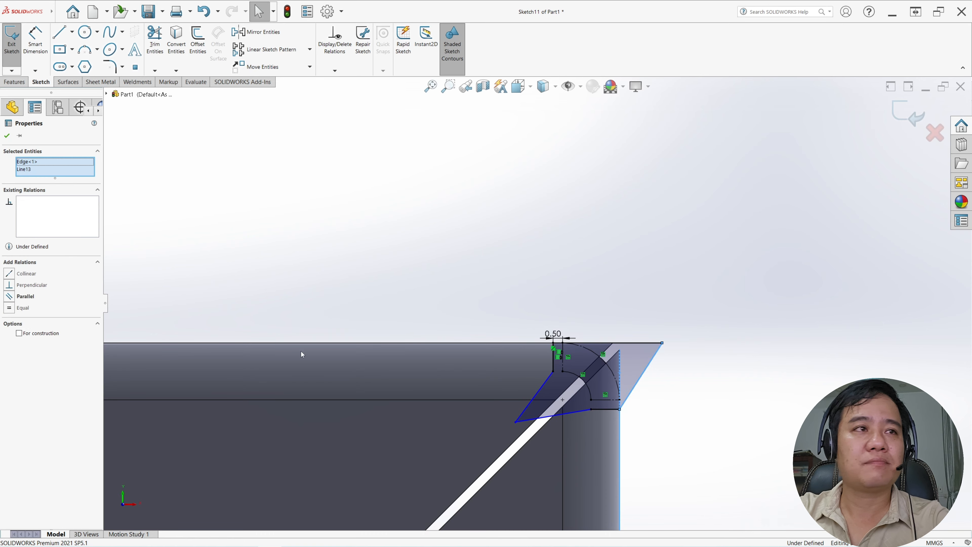
pyautogui.click(11, 278)
pyautogui.press('Escape')
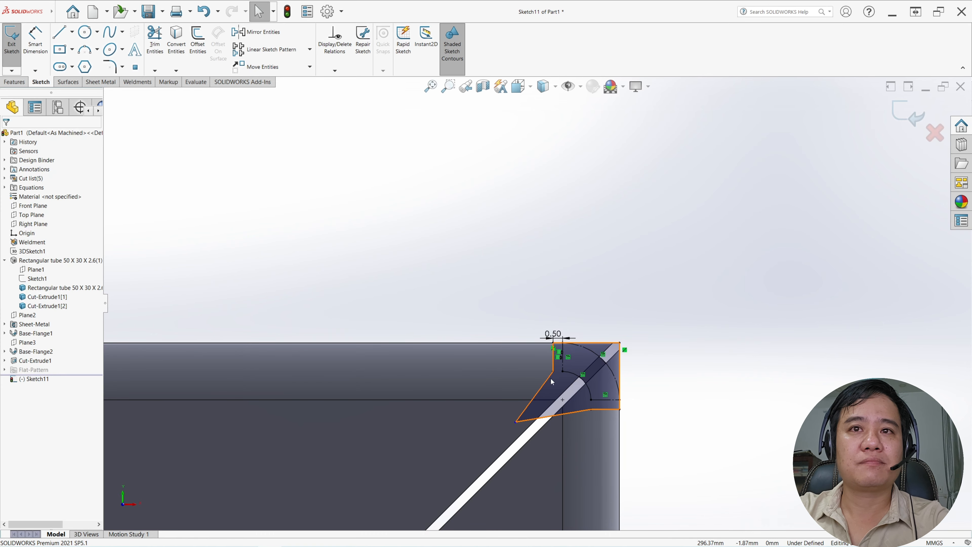
# Make the second profile's two inner slanted lines collinear with the adjoining vertical and horizontal offset lines
pyautogui.click(554, 364)
pyautogui.keyDown('ctrl'); pyautogui.click(620, 350); pyautogui.keyUp('ctrl')
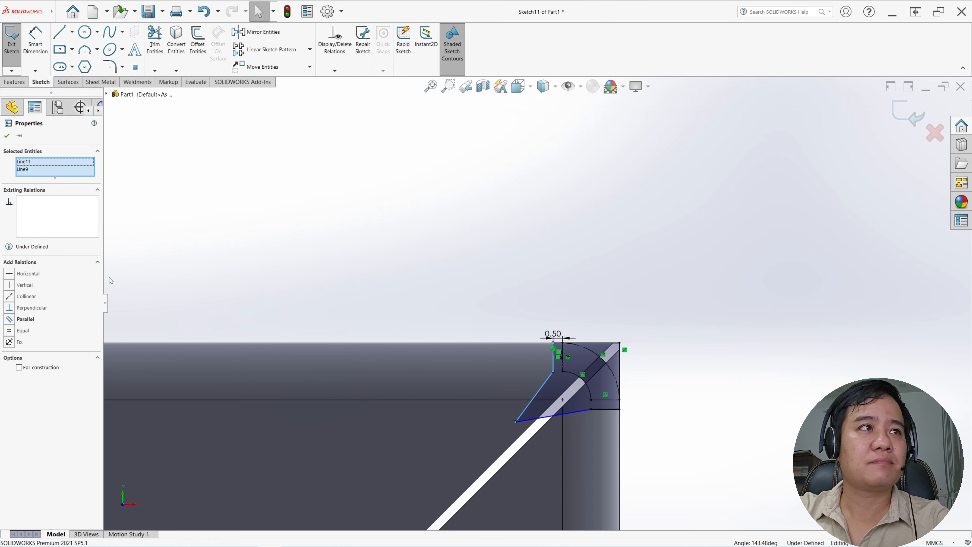
pyautogui.click(9, 297)
pyautogui.press('Escape')
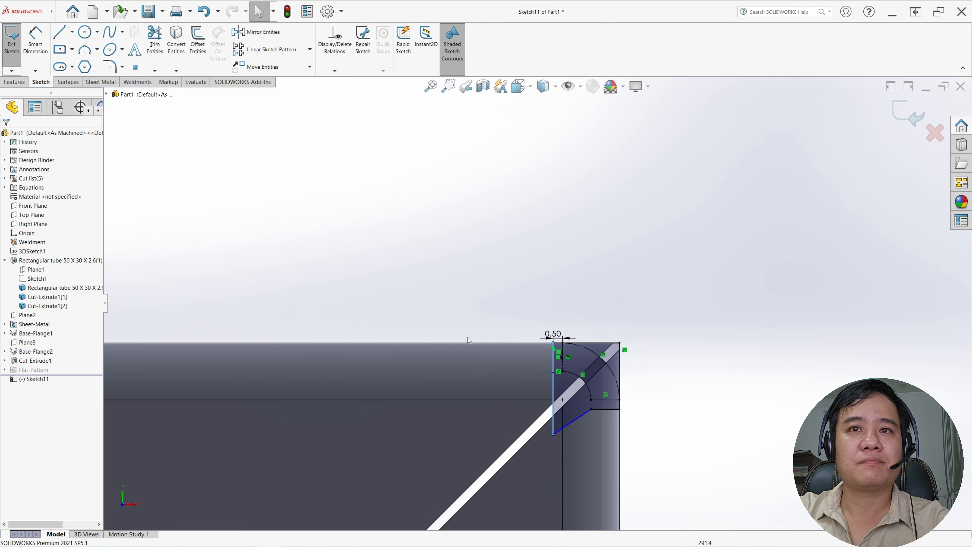
pyautogui.click(575, 423)
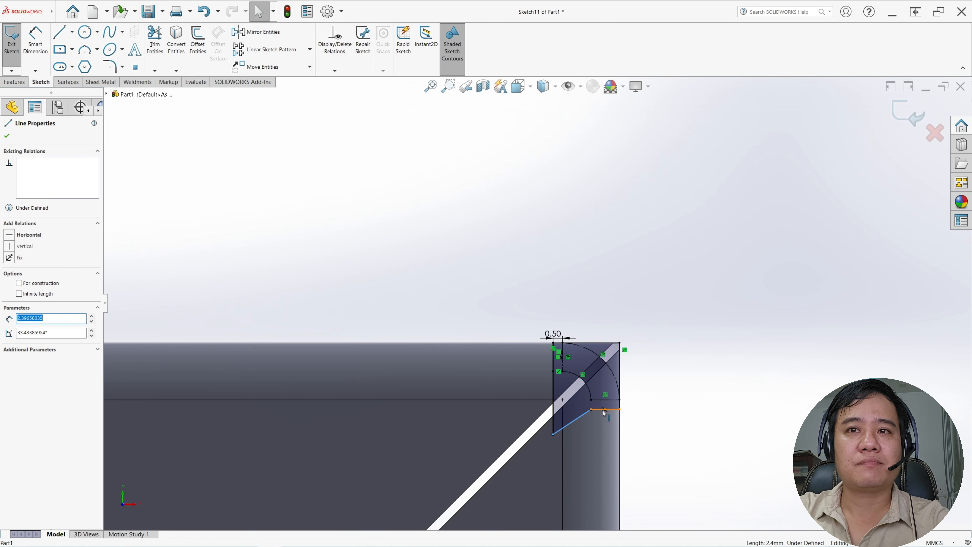
pyautogui.keyDown('ctrl'); pyautogui.click(601, 411); pyautogui.keyUp('ctrl')
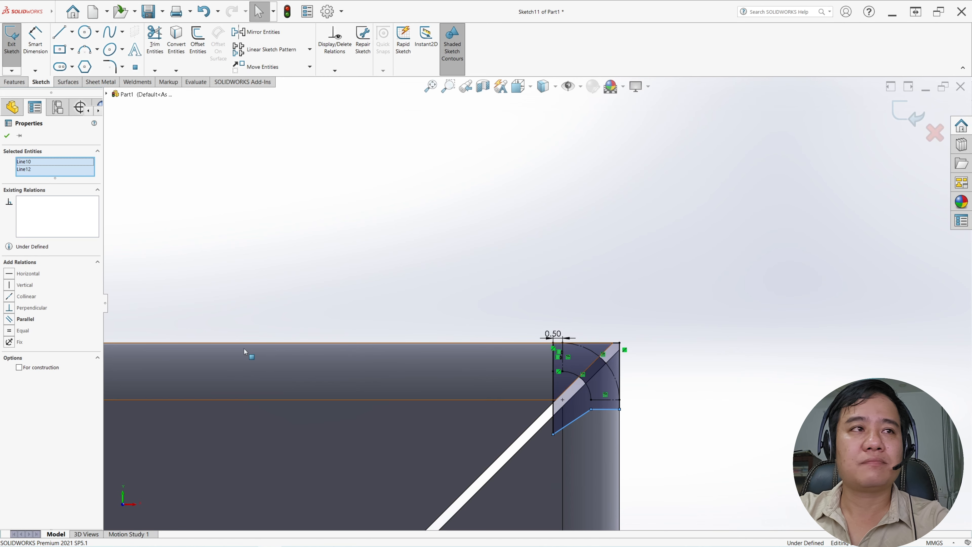
pyautogui.click(9, 297)
pyautogui.press('Escape')
# Close the second corner's sketch and set up an extruded cut from it with the Through All end condition
pyautogui.scroll(8, 450, 253)
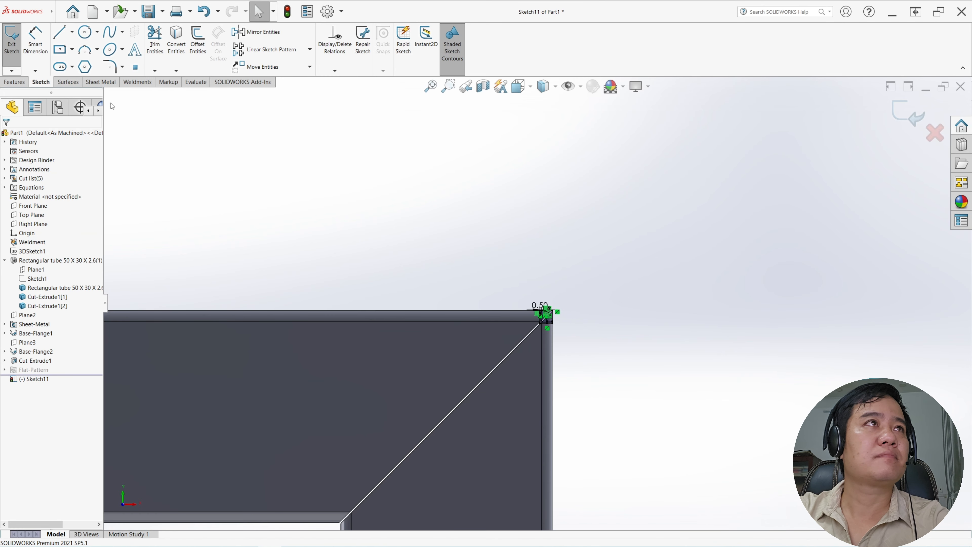
pyautogui.click(11, 40)
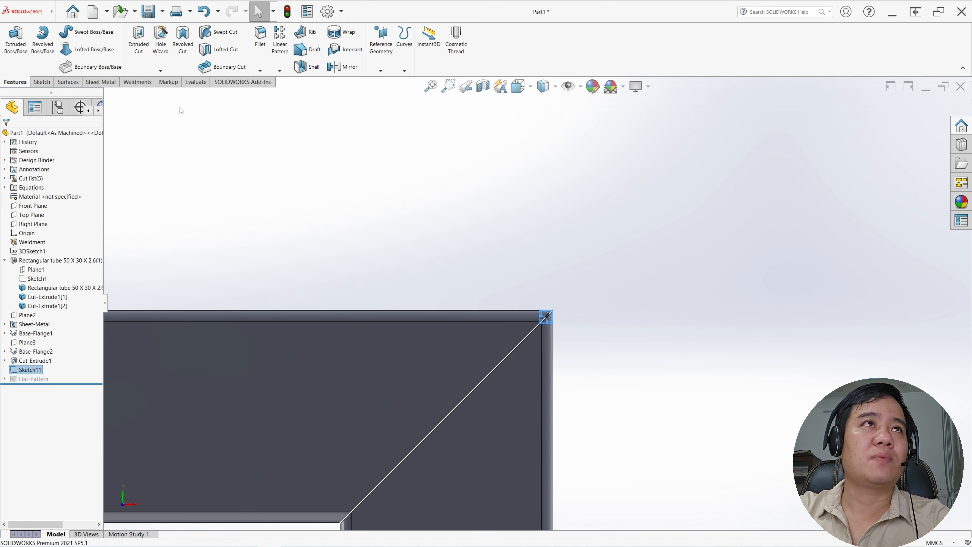
pyautogui.click(139, 40)
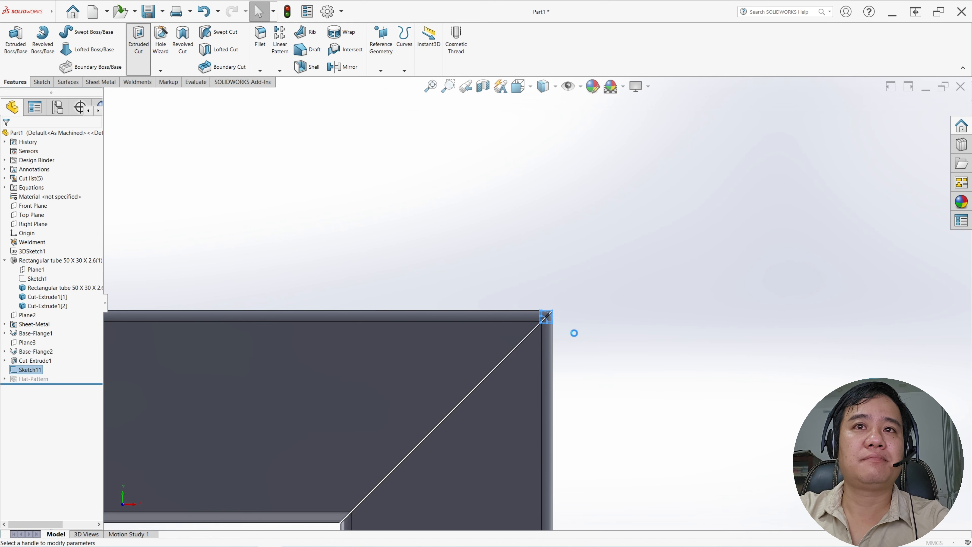
pyautogui.moveTo(555, 393); pyautogui.dragTo(486, 277, button='middle')
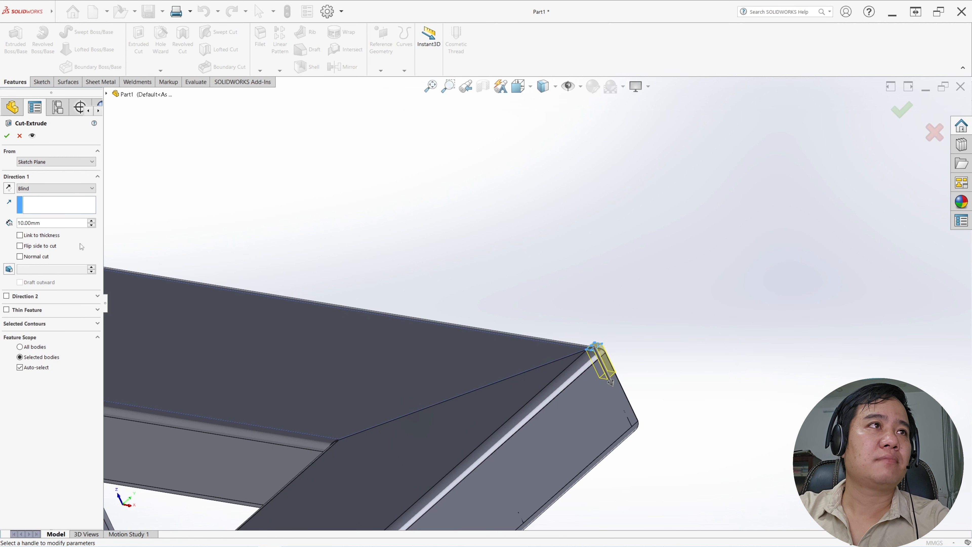
pyautogui.click(39, 190)
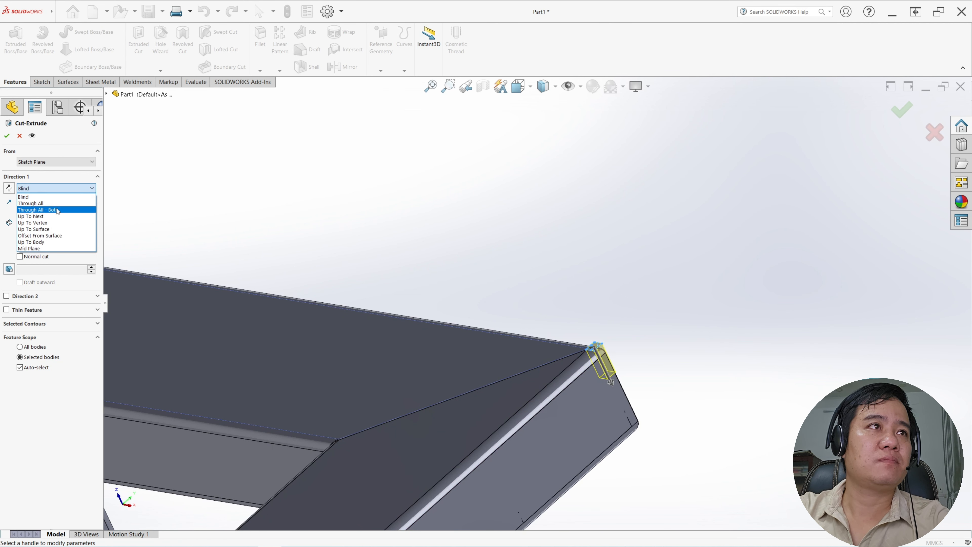
pyautogui.click(38, 203)
pyautogui.scroll(2, 506, 318)
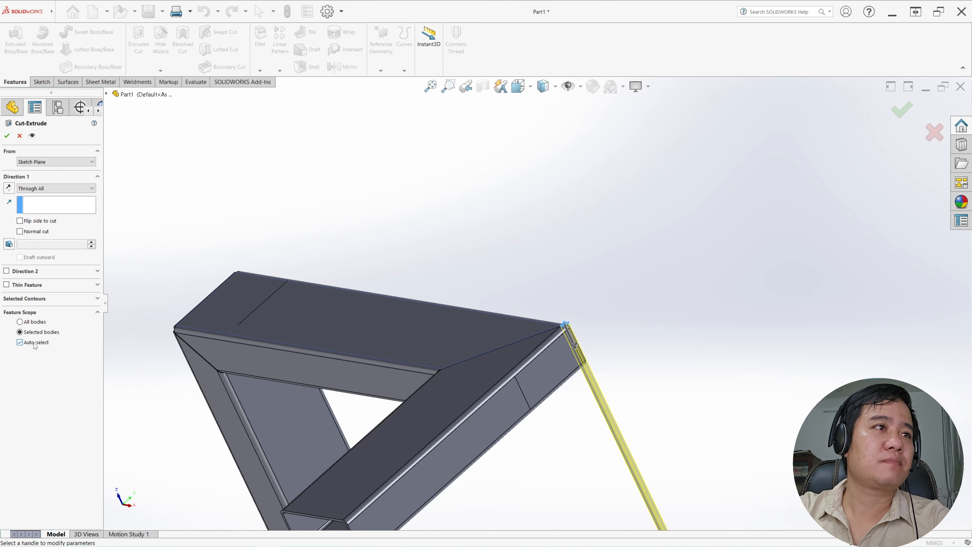
# Limit the cut's feature scope to the two tubes meeting at the second corner and complete the cut
pyautogui.click(22, 343)
pyautogui.scroll(2, 557, 302)
pyautogui.moveTo(561, 318); pyautogui.dragTo(570, 342, button='middle')
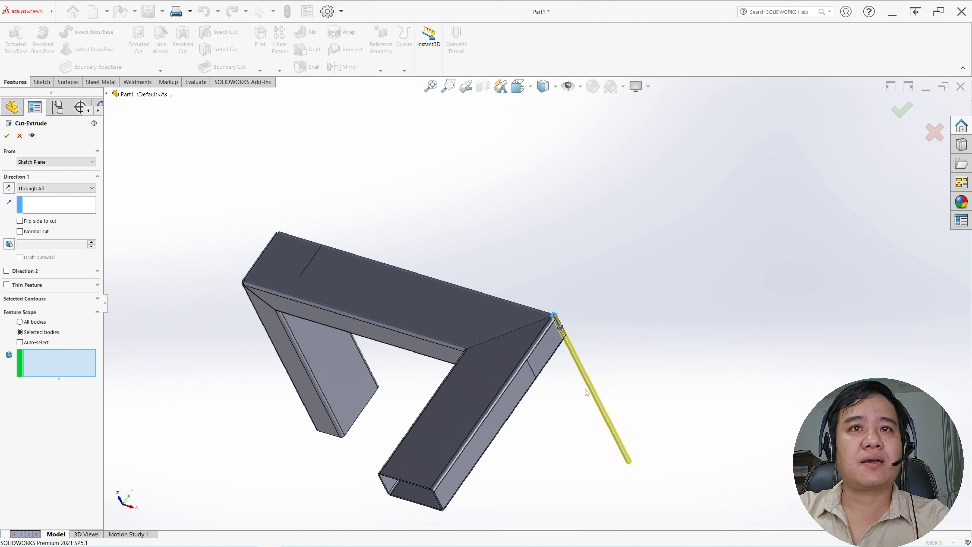
pyautogui.click(474, 399)
pyautogui.click(482, 319)
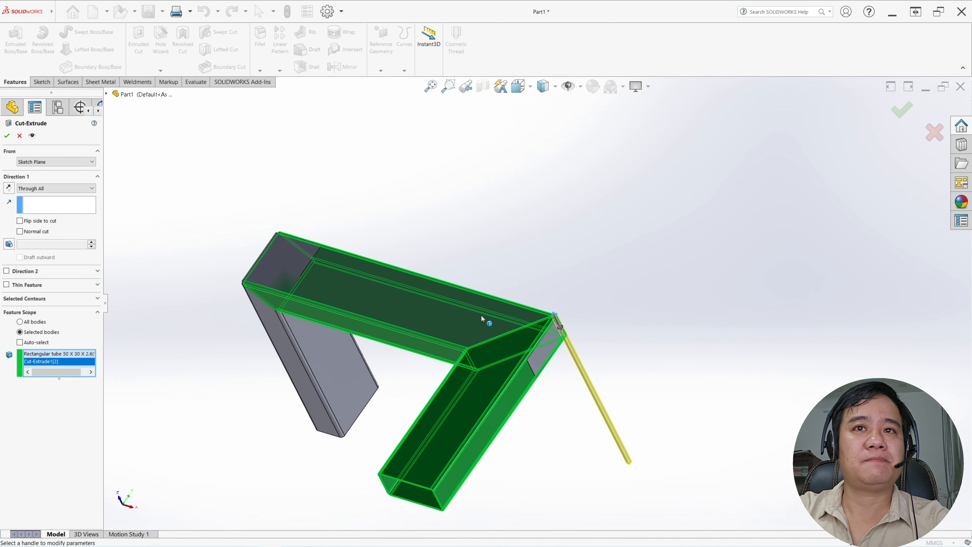
pyautogui.click(8, 137)
# Combine all the tube and base flange bodies of the frame into a single solid body
pyautogui.moveTo(544, 303); pyautogui.dragTo(599, 257, button='middle')
pyautogui.scroll(3, 569, 372)
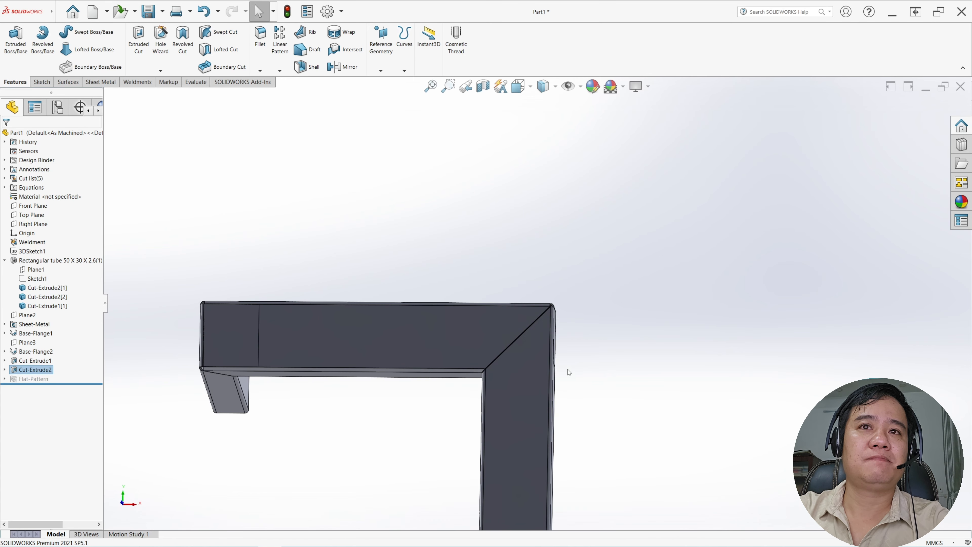
pyautogui.scroll(-3, 570, 372)
pyautogui.moveTo(515, 272); pyautogui.dragTo(567, 397, button='middle')
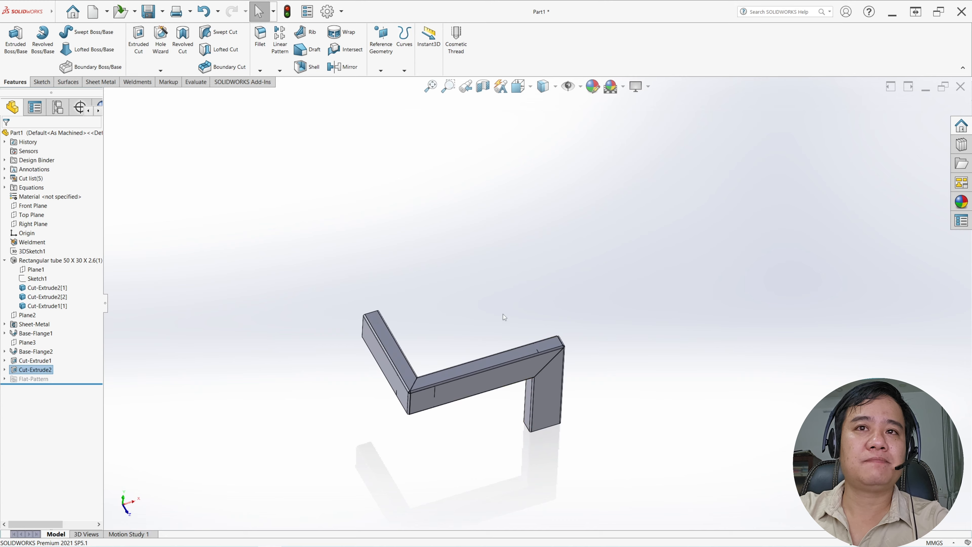
pyautogui.moveTo(504, 317); pyautogui.dragTo(514, 323, button='middle')
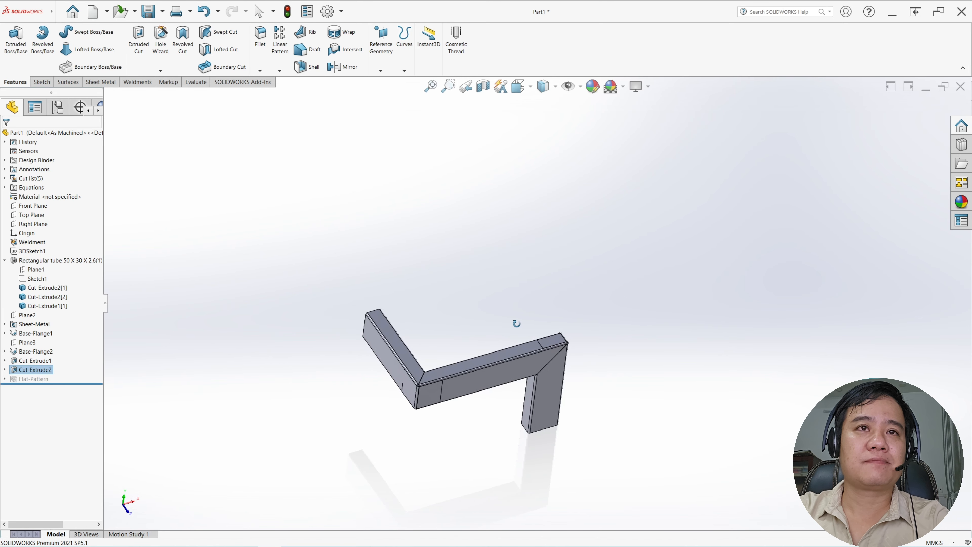
pyautogui.click(59, 12)
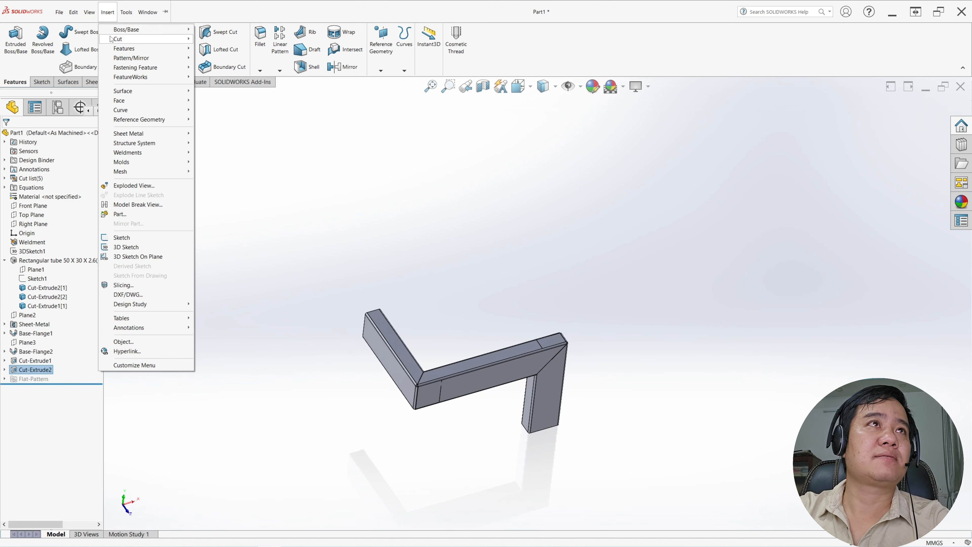
pyautogui.moveTo(125, 49)
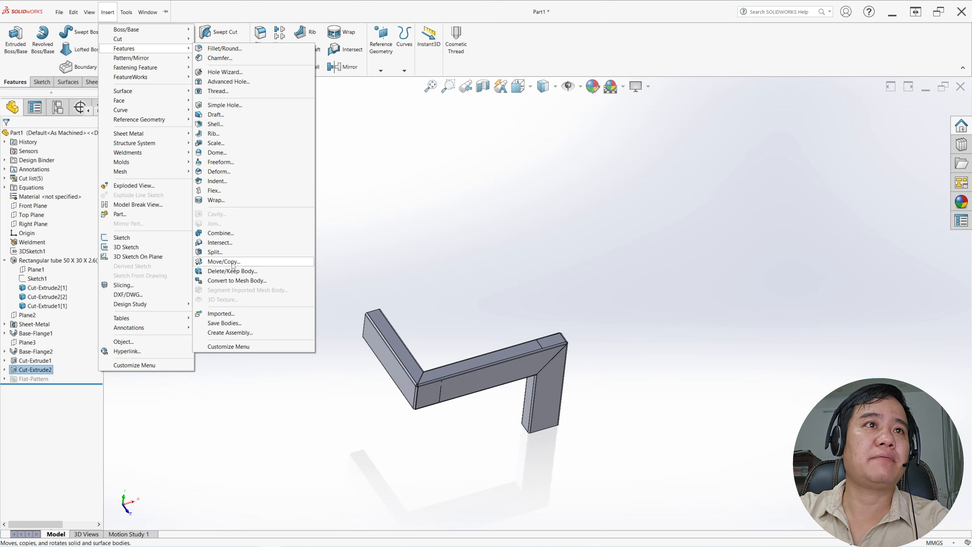
pyautogui.click(226, 233)
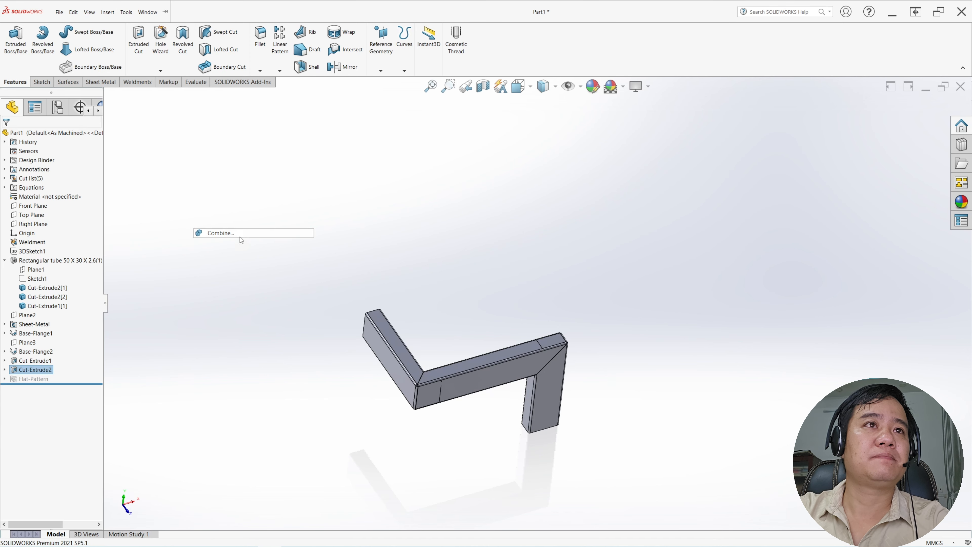
pyautogui.moveTo(380, 262); pyautogui.dragTo(644, 479)
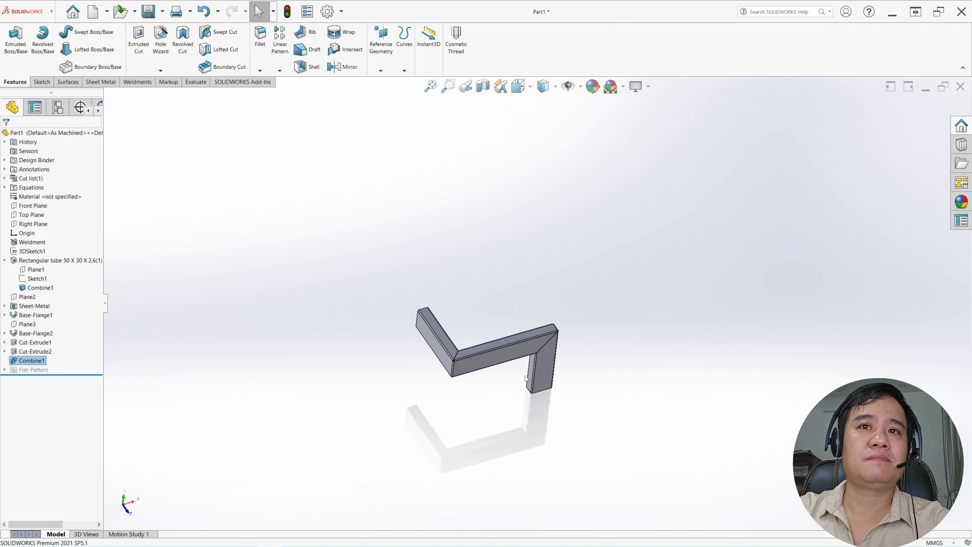
# Preview the combined frame's flat pattern by flattening it, and return it to the folded state
pyautogui.scroll(-3, 521, 381)
pyautogui.moveTo(522, 368); pyautogui.dragTo(513, 323, button='middle')
pyautogui.scroll(2, 513, 325)
pyautogui.scroll(-2, 514, 325)
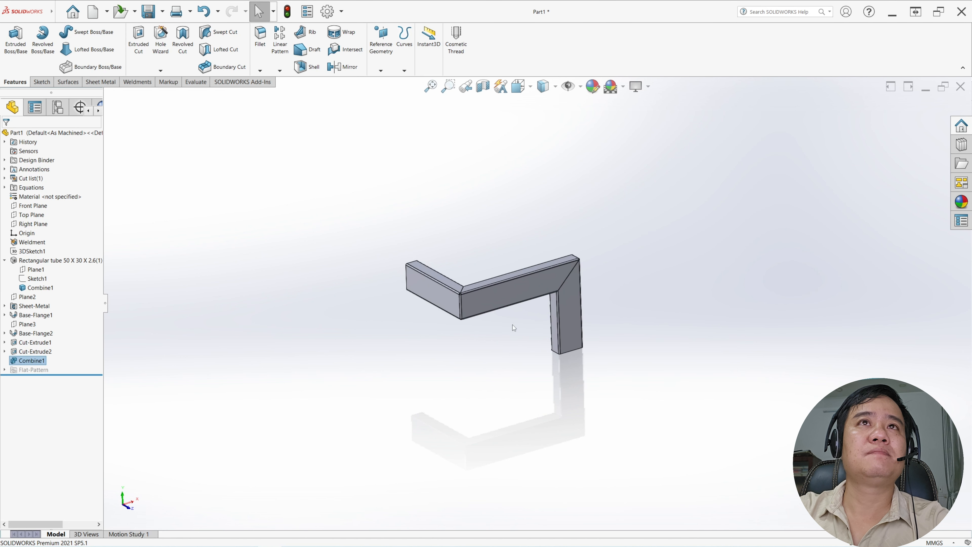
pyautogui.scroll(2, 507, 332)
pyautogui.scroll(-2, 518, 333)
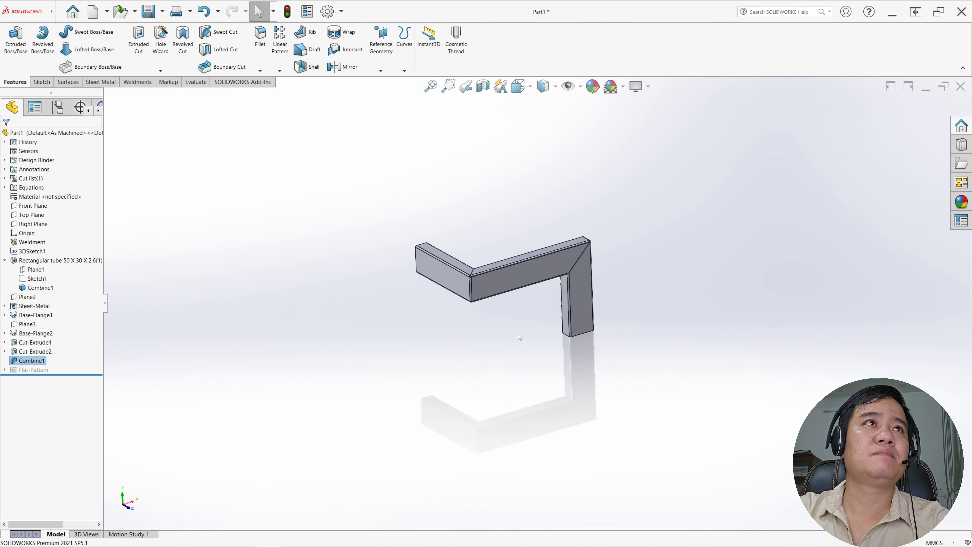
pyautogui.click(103, 82)
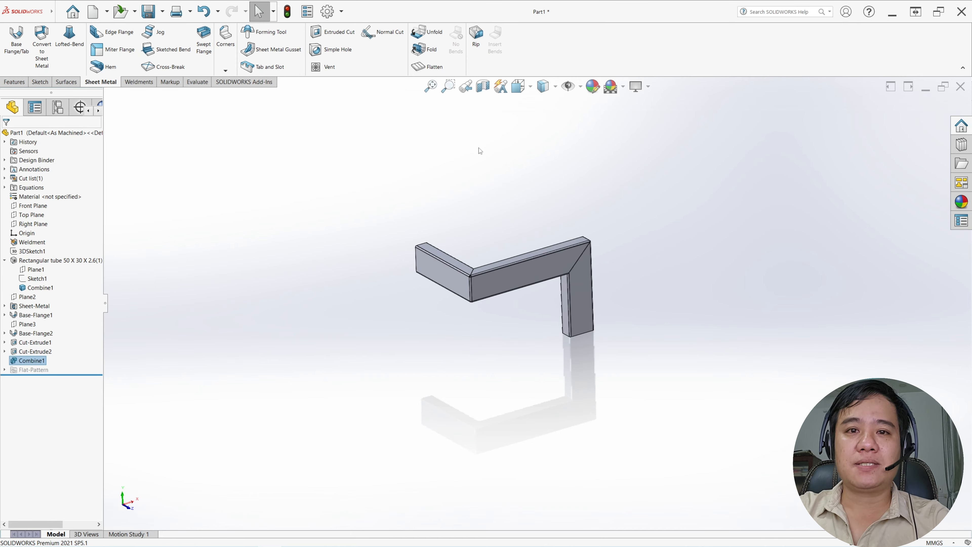
pyautogui.click(427, 67)
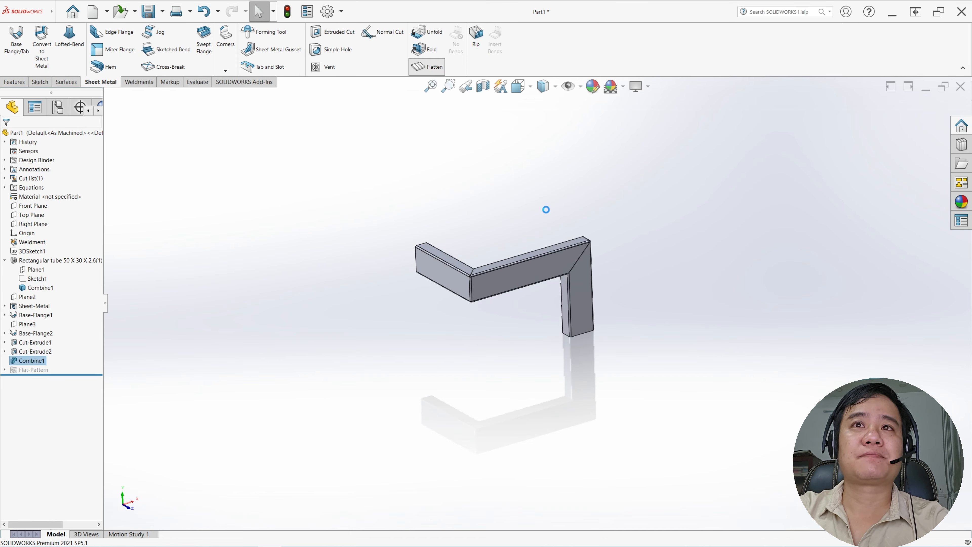
pyautogui.moveTo(546, 265); pyautogui.dragTo(543, 291, button='middle')
pyautogui.hotkey('ctrl', 'z')
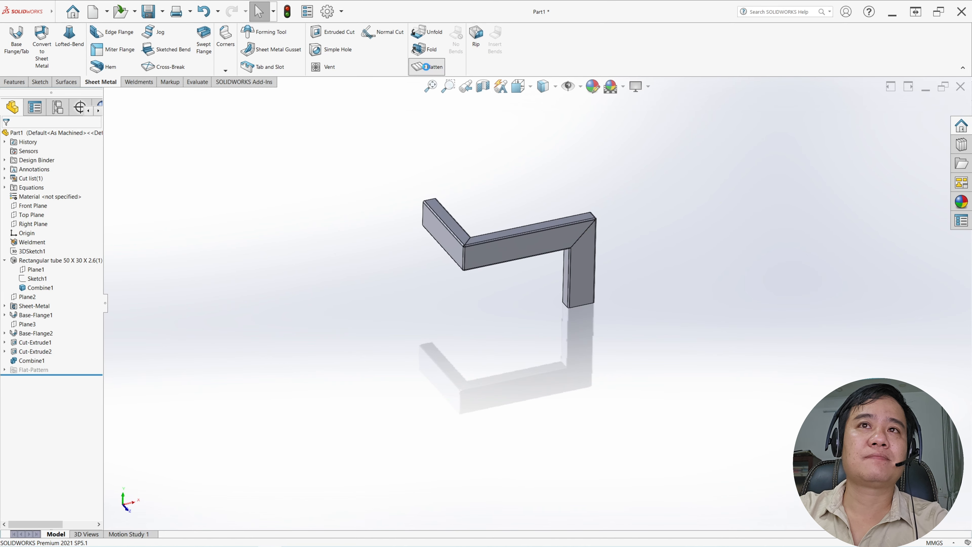
pyautogui.click(431, 67)
pyautogui.click(432, 68)
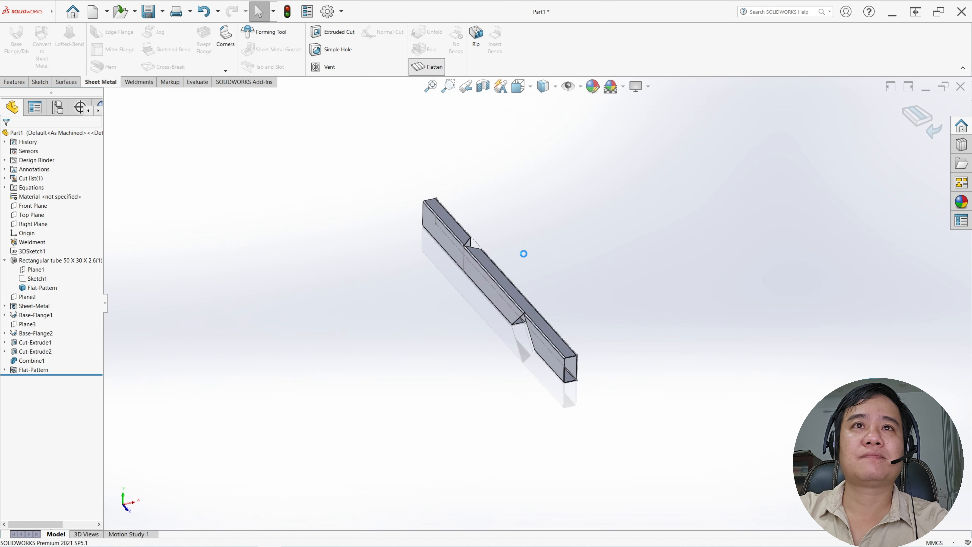
pyautogui.moveTo(522, 273); pyautogui.dragTo(524, 267, button='middle')
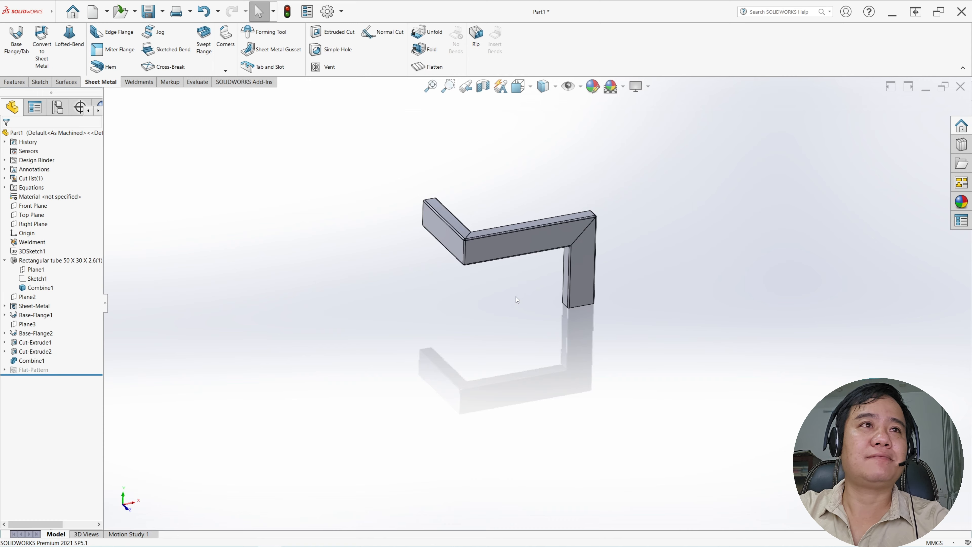
# Collapse the rectangular tube feature in the tree and flatten the combined frame into one straight tube
pyautogui.click(5, 261)
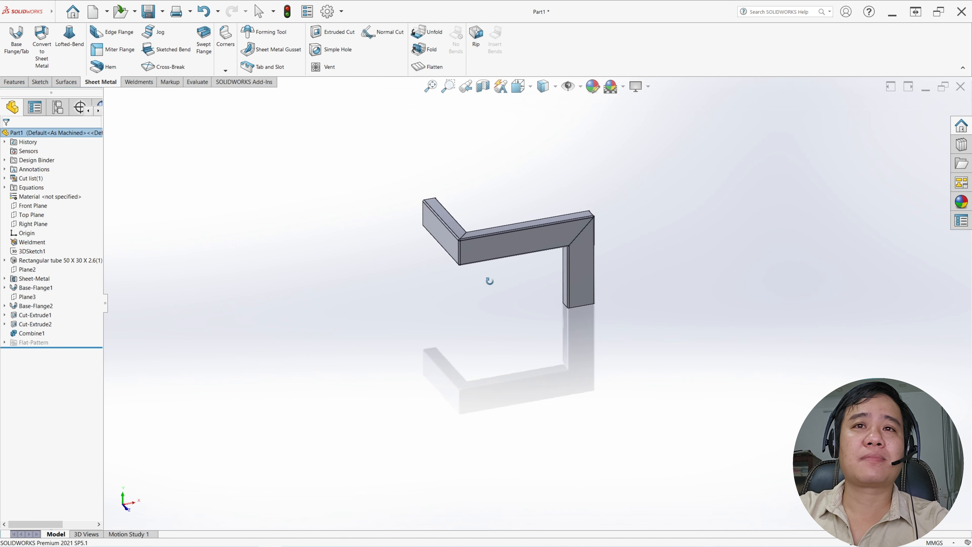
pyautogui.click(428, 66)
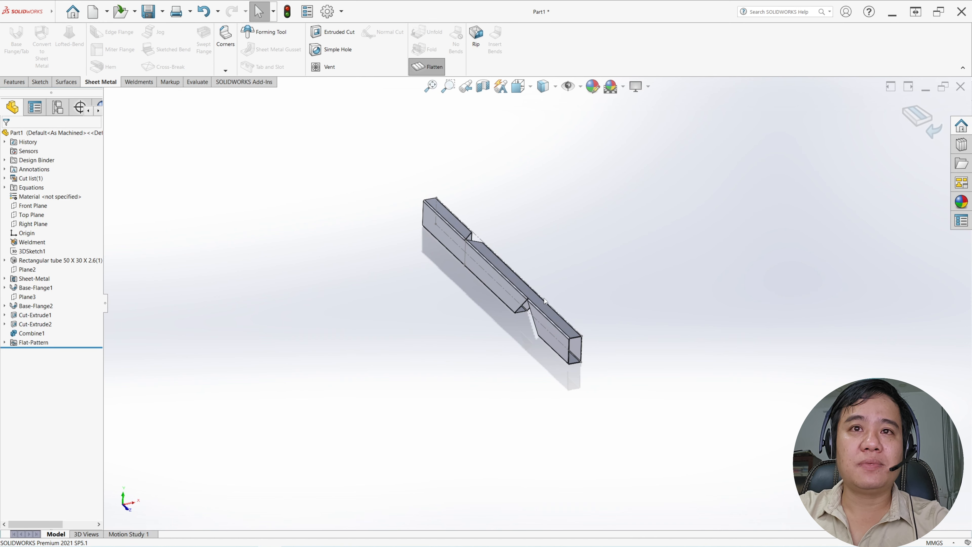
pyautogui.moveTo(546, 293); pyautogui.dragTo(568, 319, button='middle')
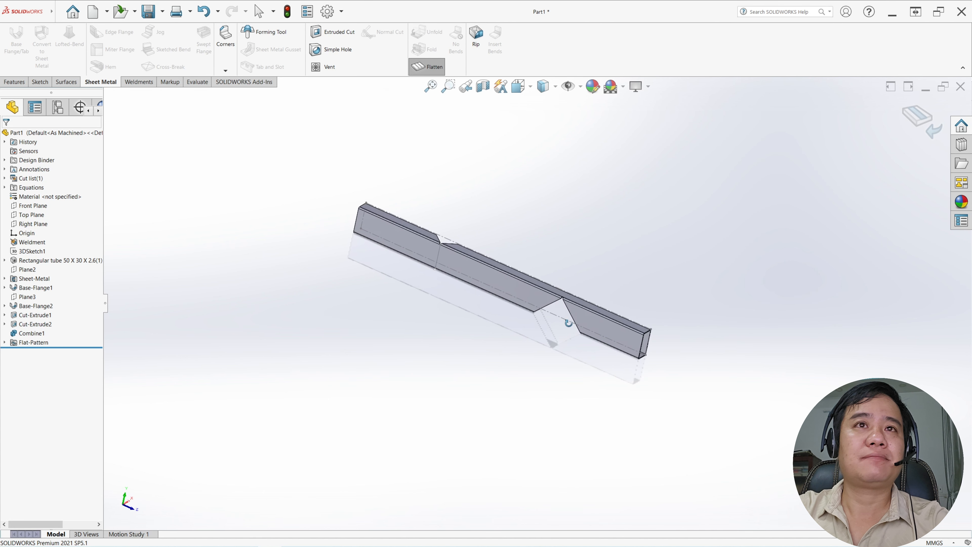
pyautogui.moveTo(451, 264); pyautogui.dragTo(437, 300, button='middle')
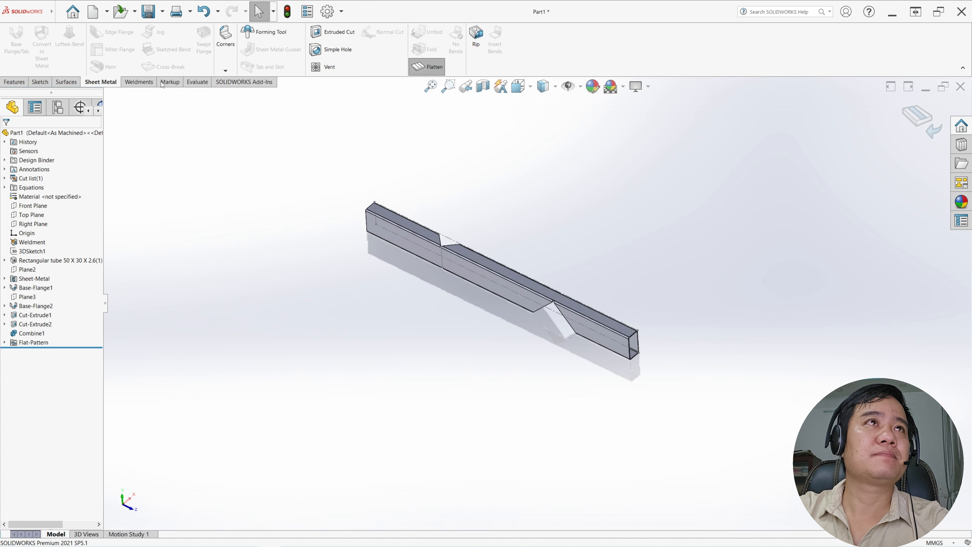
# Save the flattened part as Part1 on the Desktop, and export it there as a STEP AP203 file named Part1
pyautogui.click(153, 19)
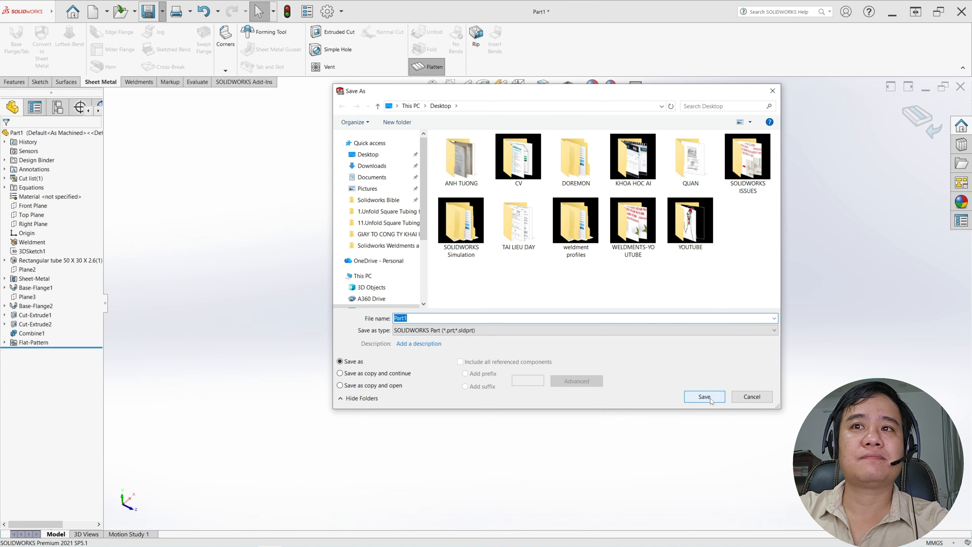
pyautogui.click(704, 396)
pyautogui.click(163, 12)
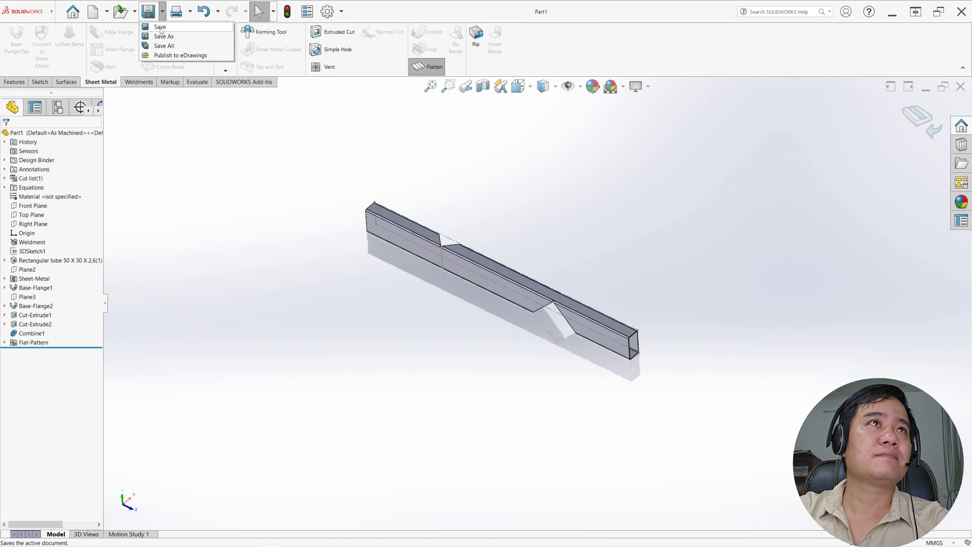
pyautogui.click(161, 35)
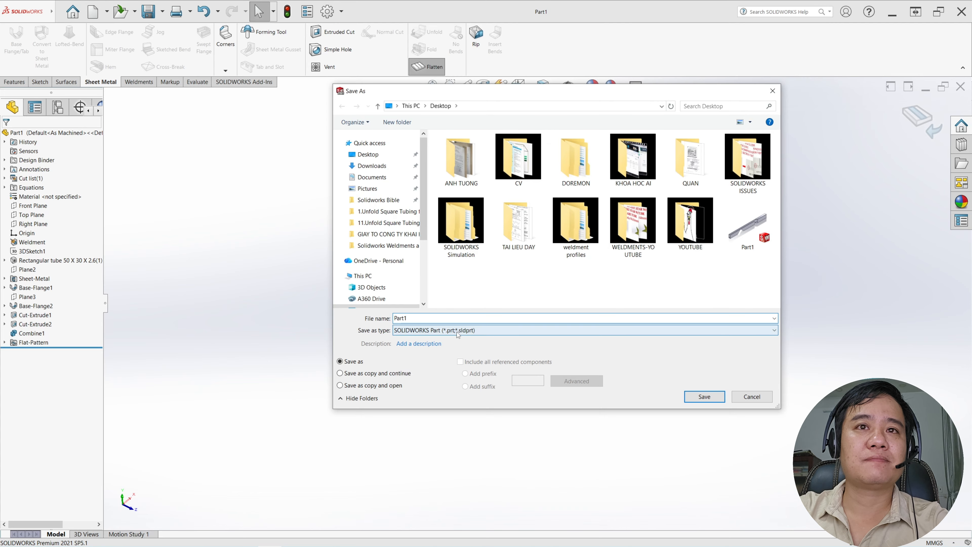
pyautogui.click(460, 330)
pyautogui.click(455, 298)
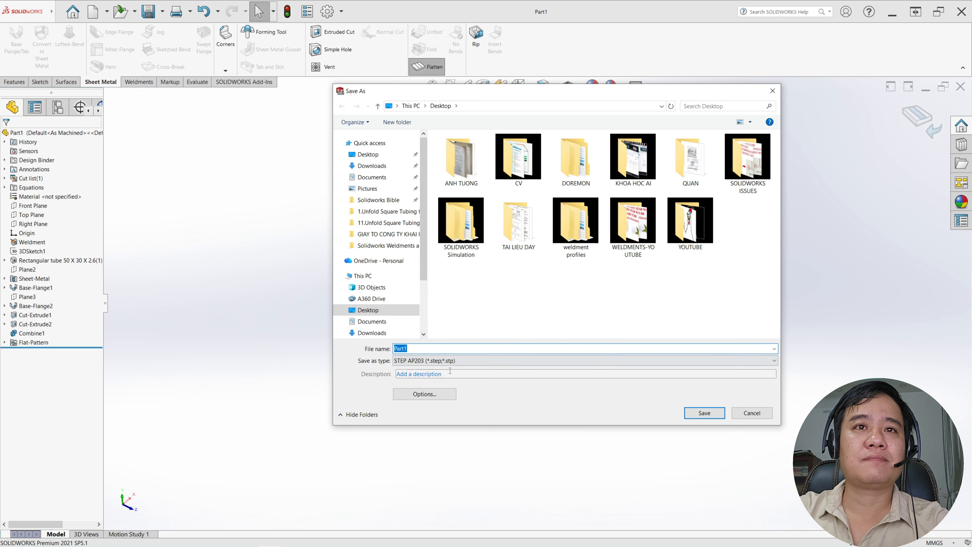
pyautogui.click(708, 413)
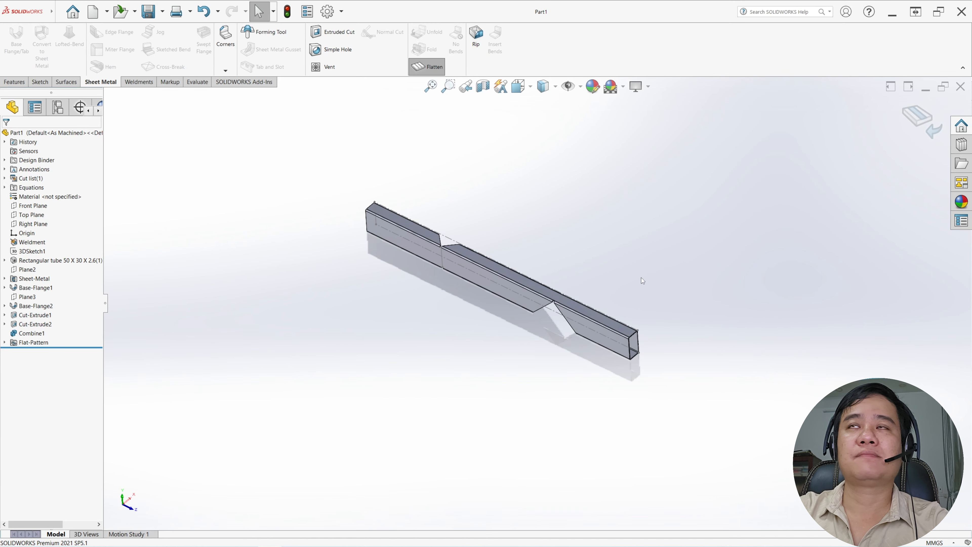
# Minimise SOLIDWORKS, start TubeKit from the desktop and maximise its window
pyautogui.click(892, 12)
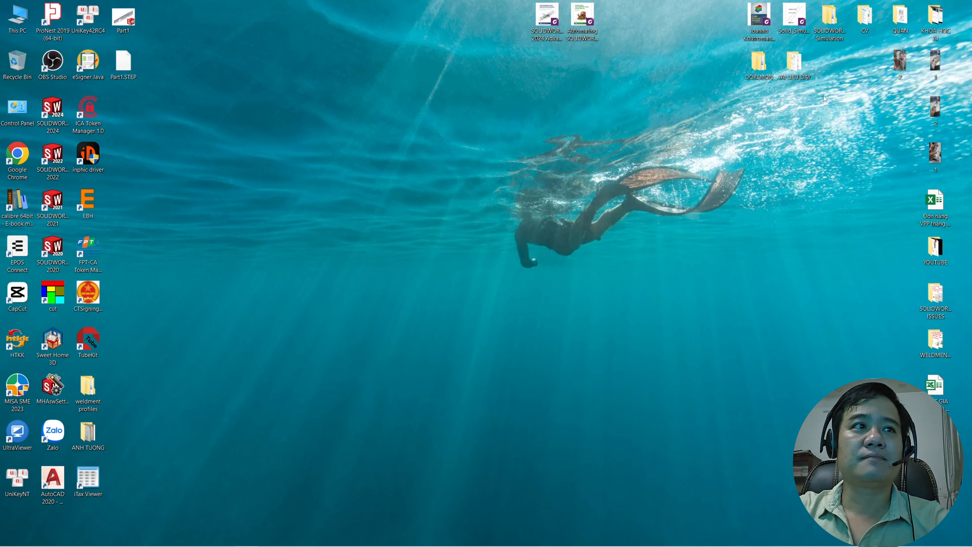
pyautogui.doubleClick(94, 344)
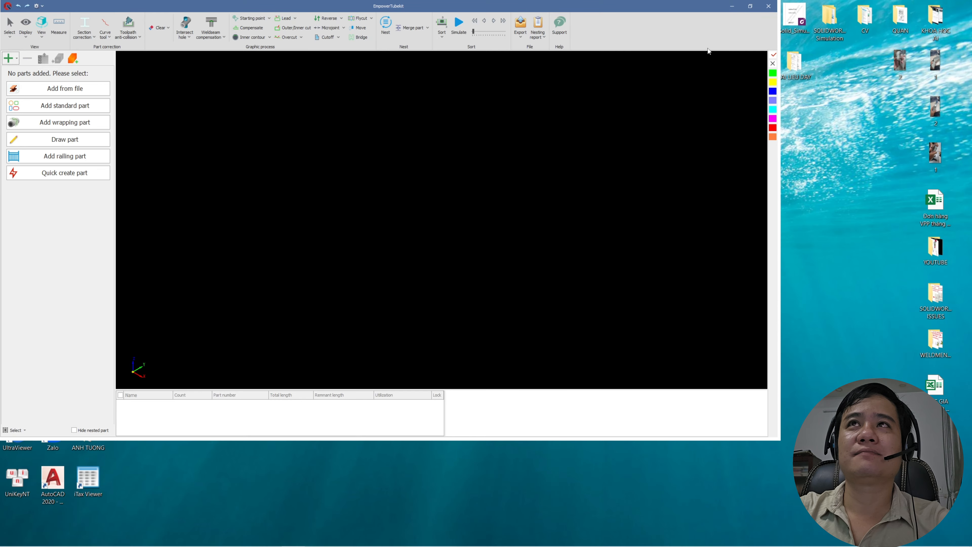
pyautogui.click(751, 6)
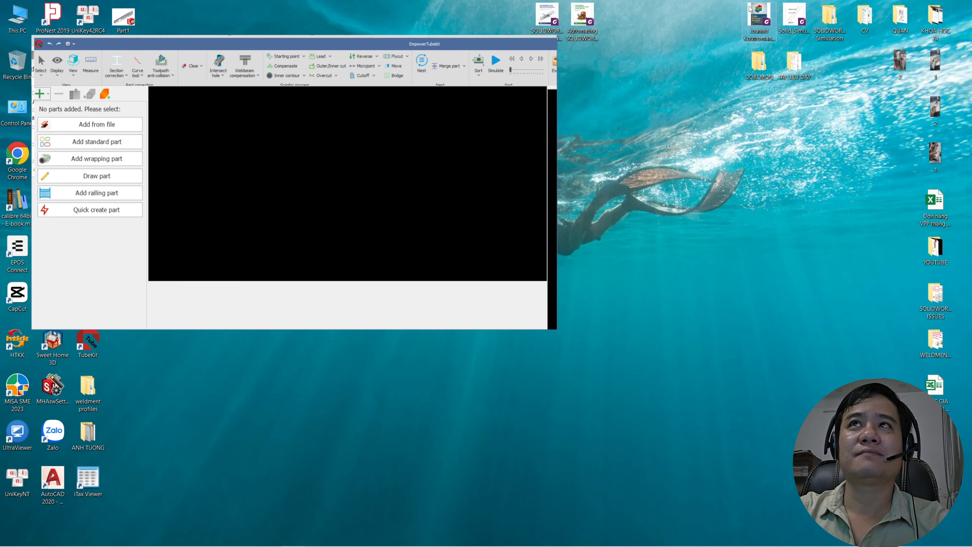
pyautogui.click(535, 47)
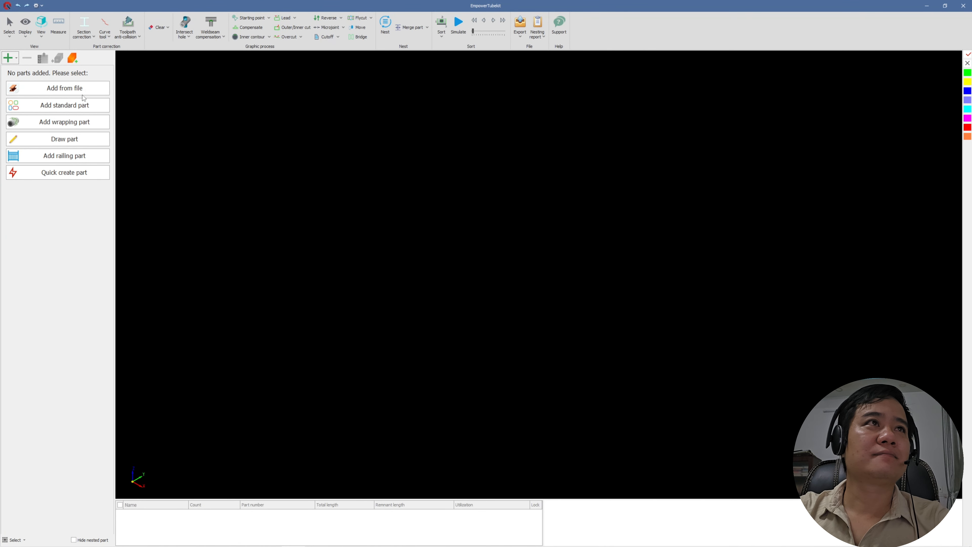
# Import the Part1.STEP tube from the Desktop as a new part
pyautogui.click(67, 91)
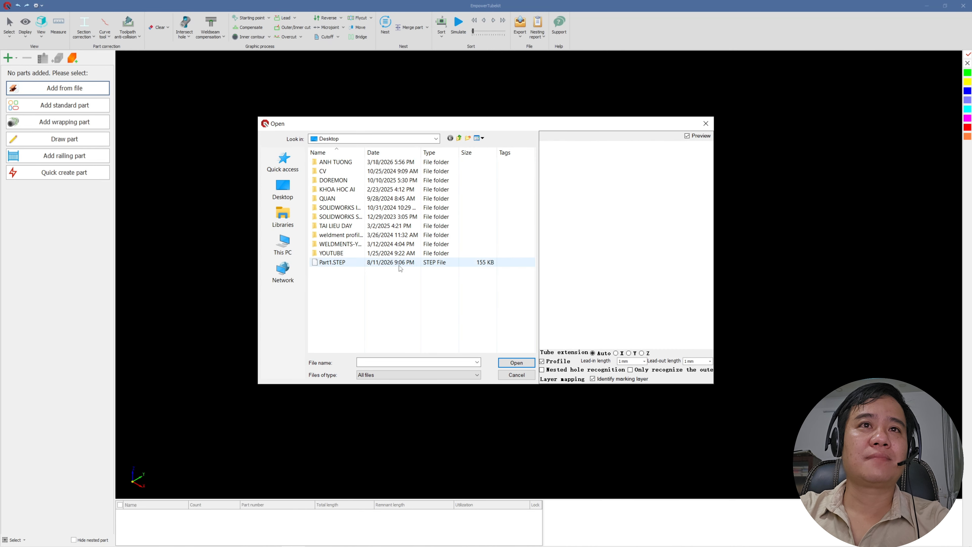
pyautogui.click(380, 265)
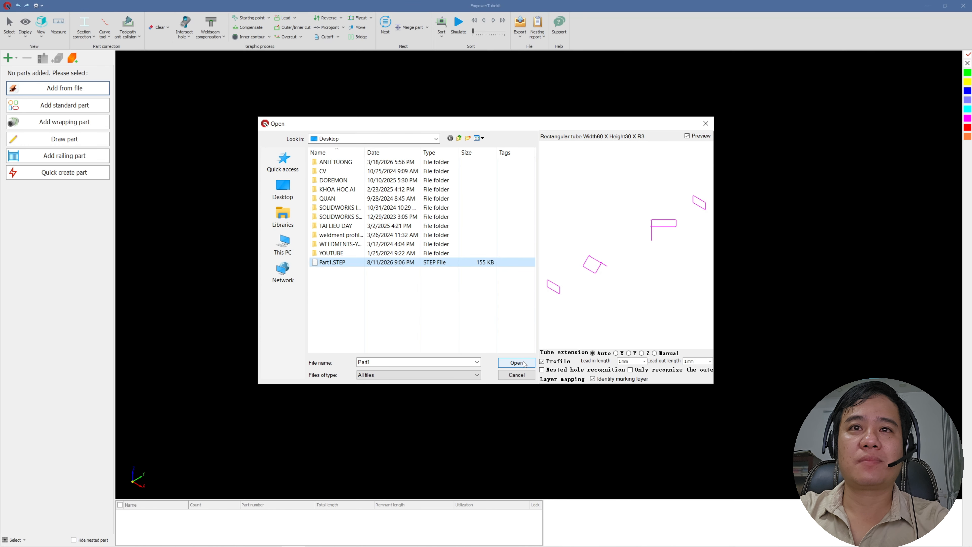
pyautogui.click(526, 364)
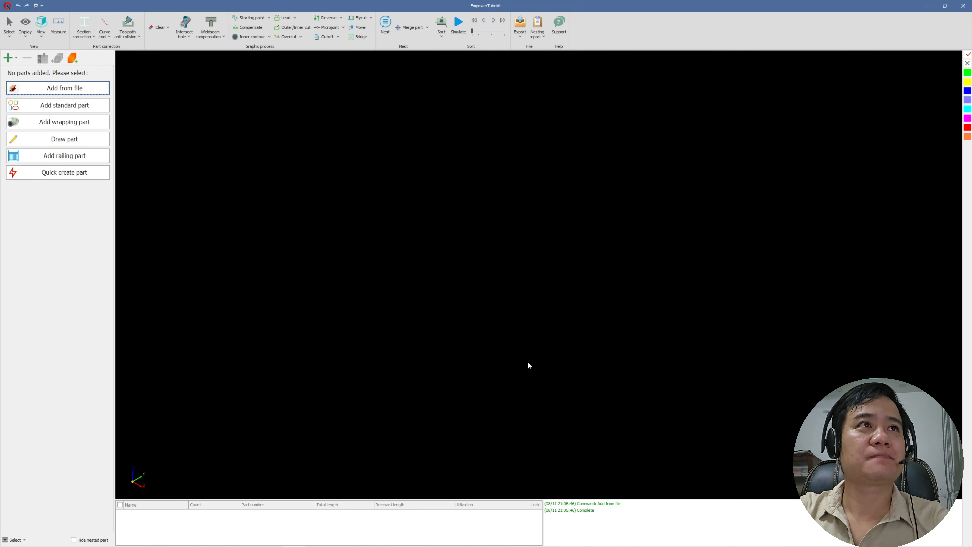
pyautogui.scroll(-5, 629, 288)
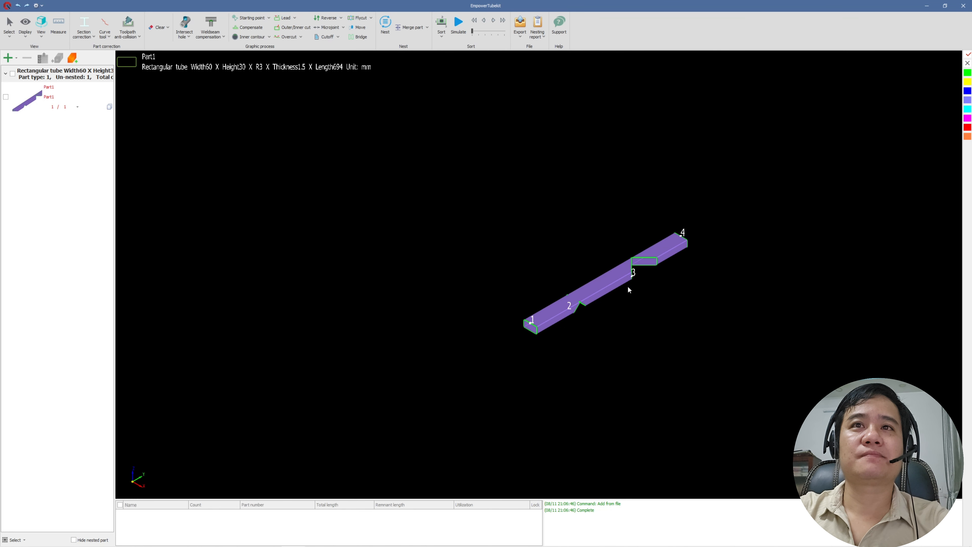
# Inspect the imported tube's end cuts and notches, and run the cutting simulation on it
pyautogui.scroll(5, 637, 305)
pyautogui.scroll(-3, 634, 290)
pyautogui.moveTo(632, 287)
pyautogui.mouseDown(button='middle')
pyautogui.moveTo(612, 278)
pyautogui.moveTo(633, 289)
pyautogui.mouseUp(button='middle')
pyautogui.moveTo(487, 323); pyautogui.dragTo(510, 323, button='middle')
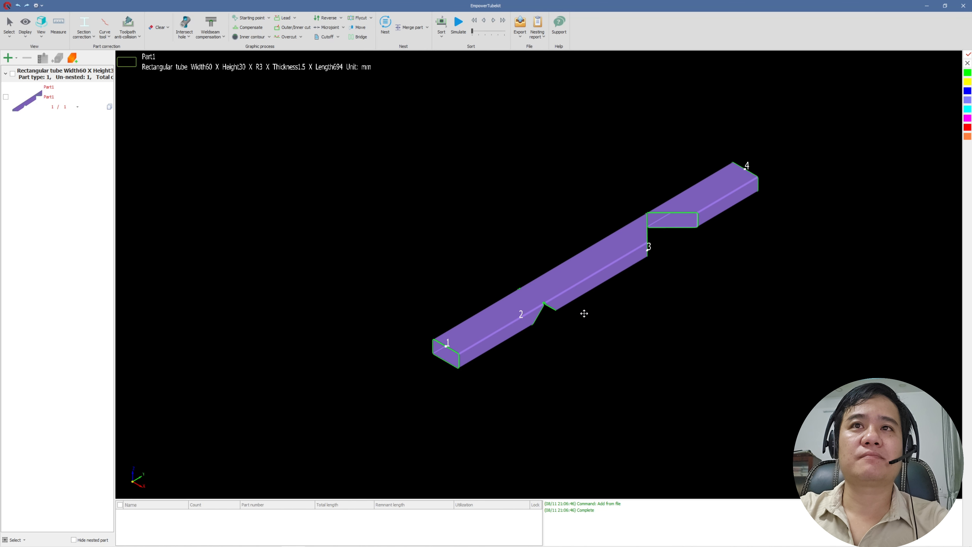
pyautogui.moveTo(582, 313); pyautogui.dragTo(502, 254, button='middle')
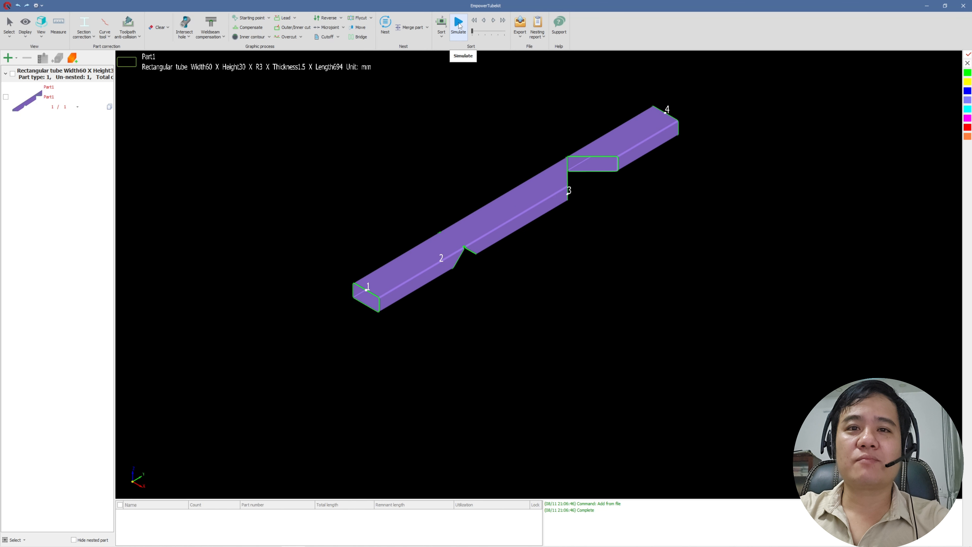
pyautogui.click(459, 24)
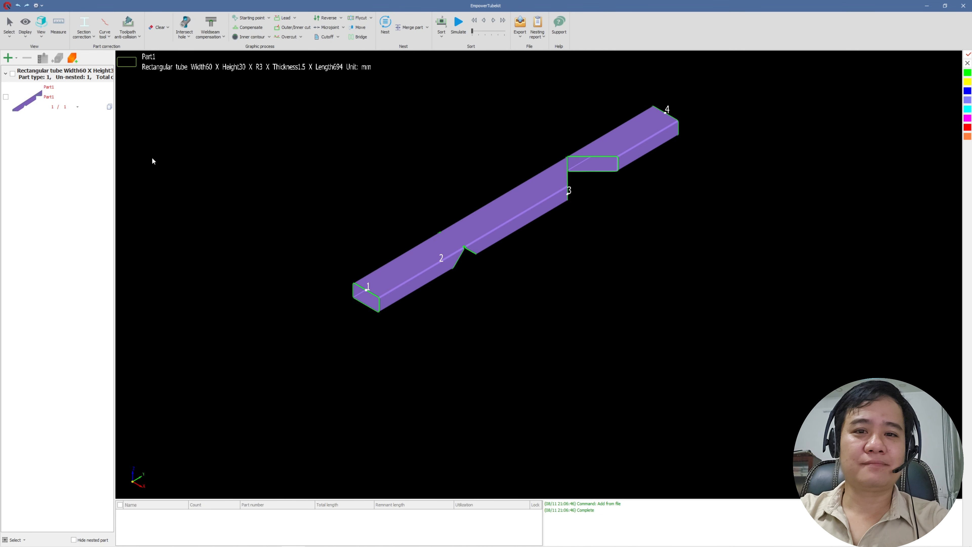
# Set the Part1 quantity to 2 and auto-nest all parts on a 1500 mm rectangular tube
pyautogui.click(77, 108)
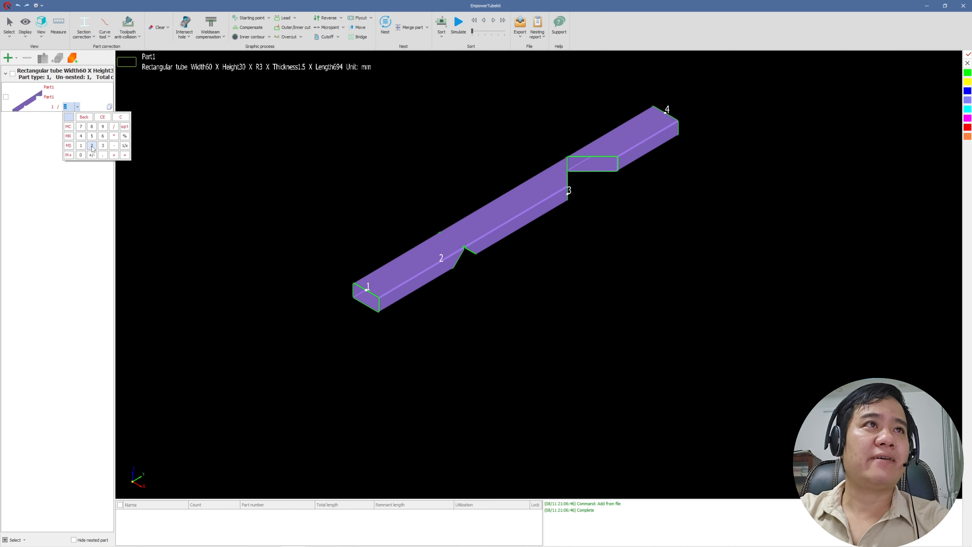
pyautogui.click(223, 143)
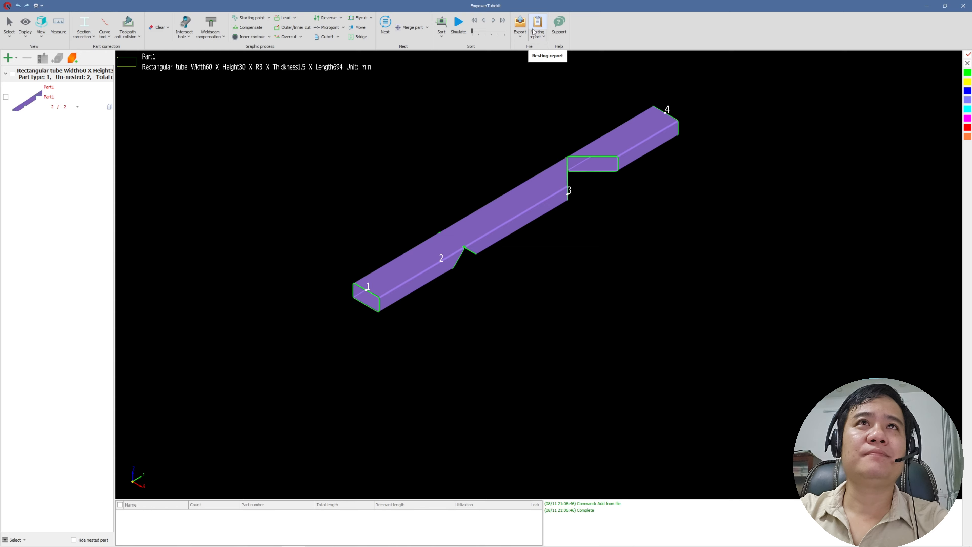
pyautogui.click(386, 24)
pyautogui.click(400, 248)
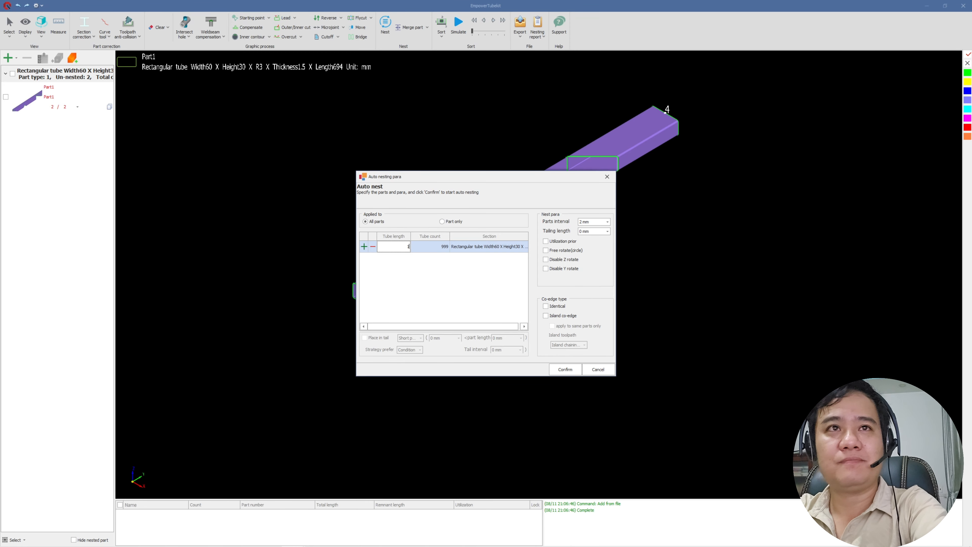
pyautogui.click(566, 369)
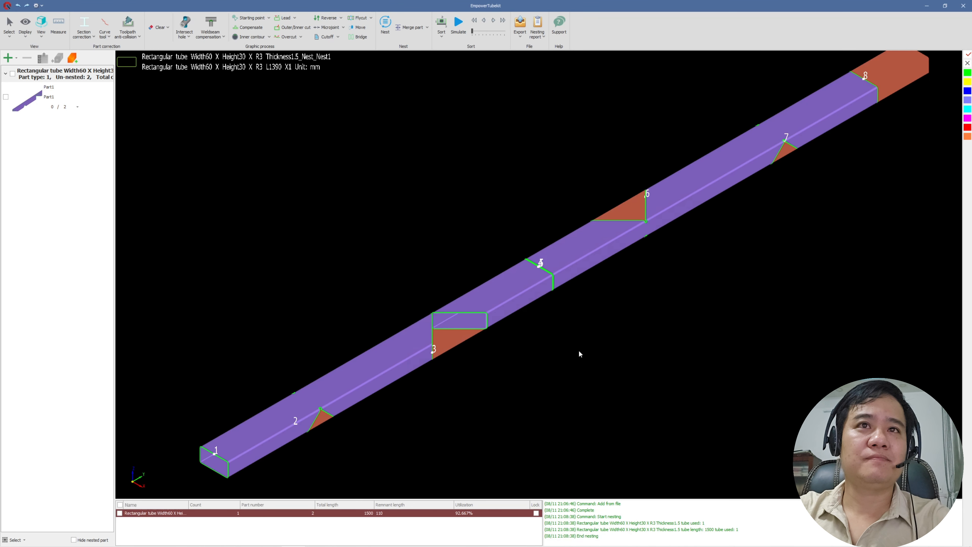
# Export all nesting results to the Desktop folder, then minimise TubeKit and select the exported nest file on the desktop
pyautogui.scroll(-3, 619, 262)
pyautogui.moveTo(707, 250); pyautogui.dragTo(625, 248, button='middle')
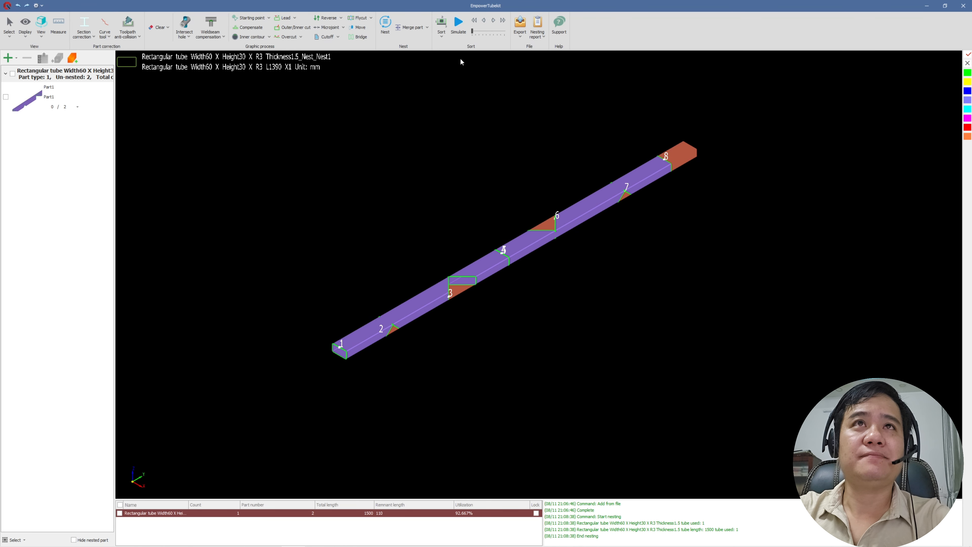
pyautogui.click(520, 24)
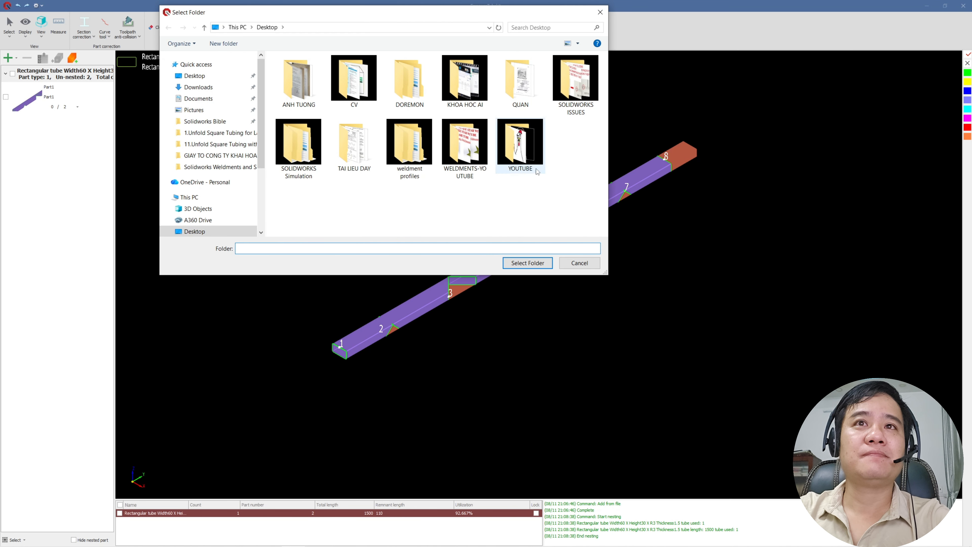
pyautogui.click(536, 261)
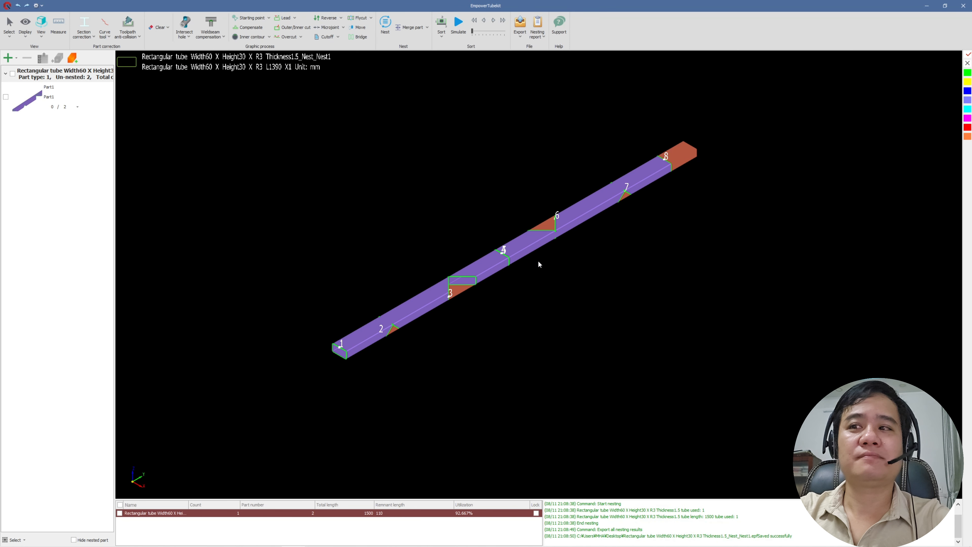
pyautogui.click(930, 5)
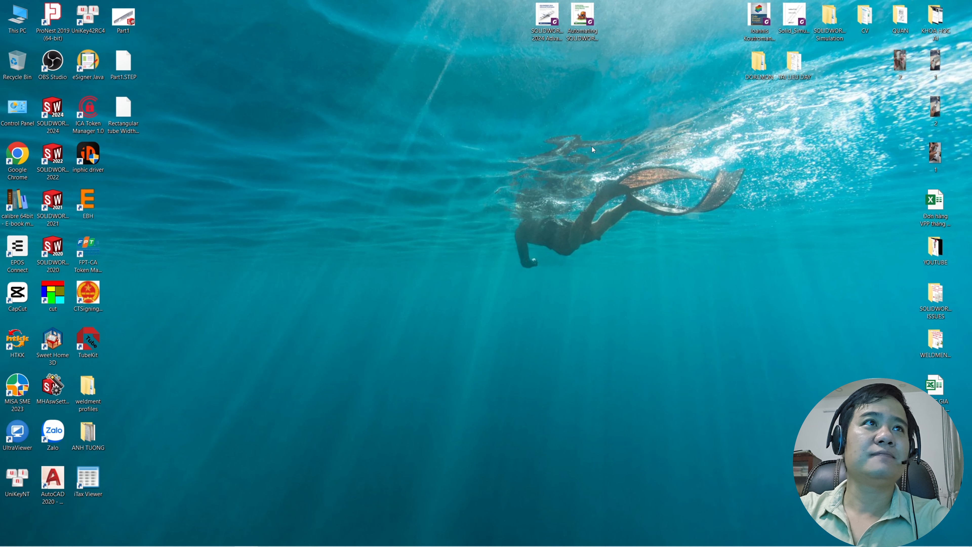
pyautogui.click(130, 112)
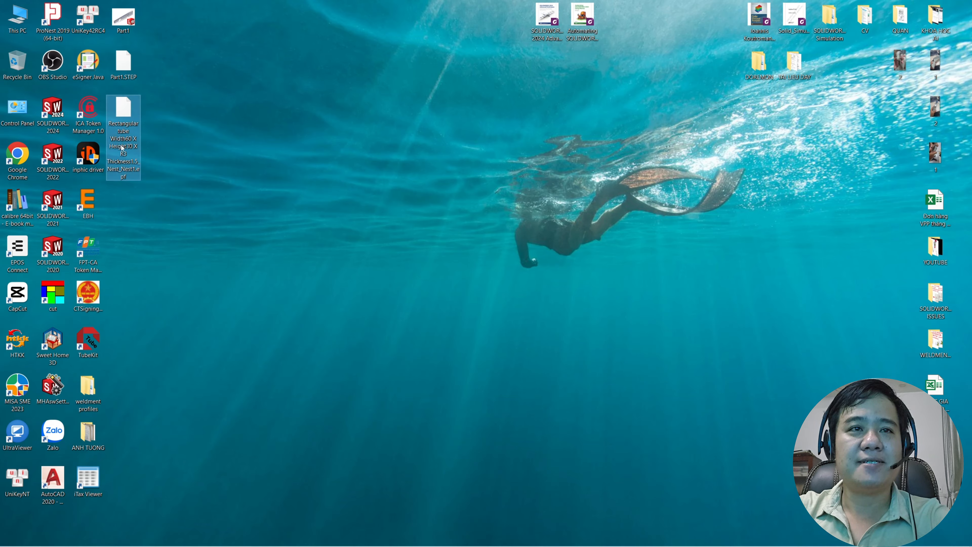